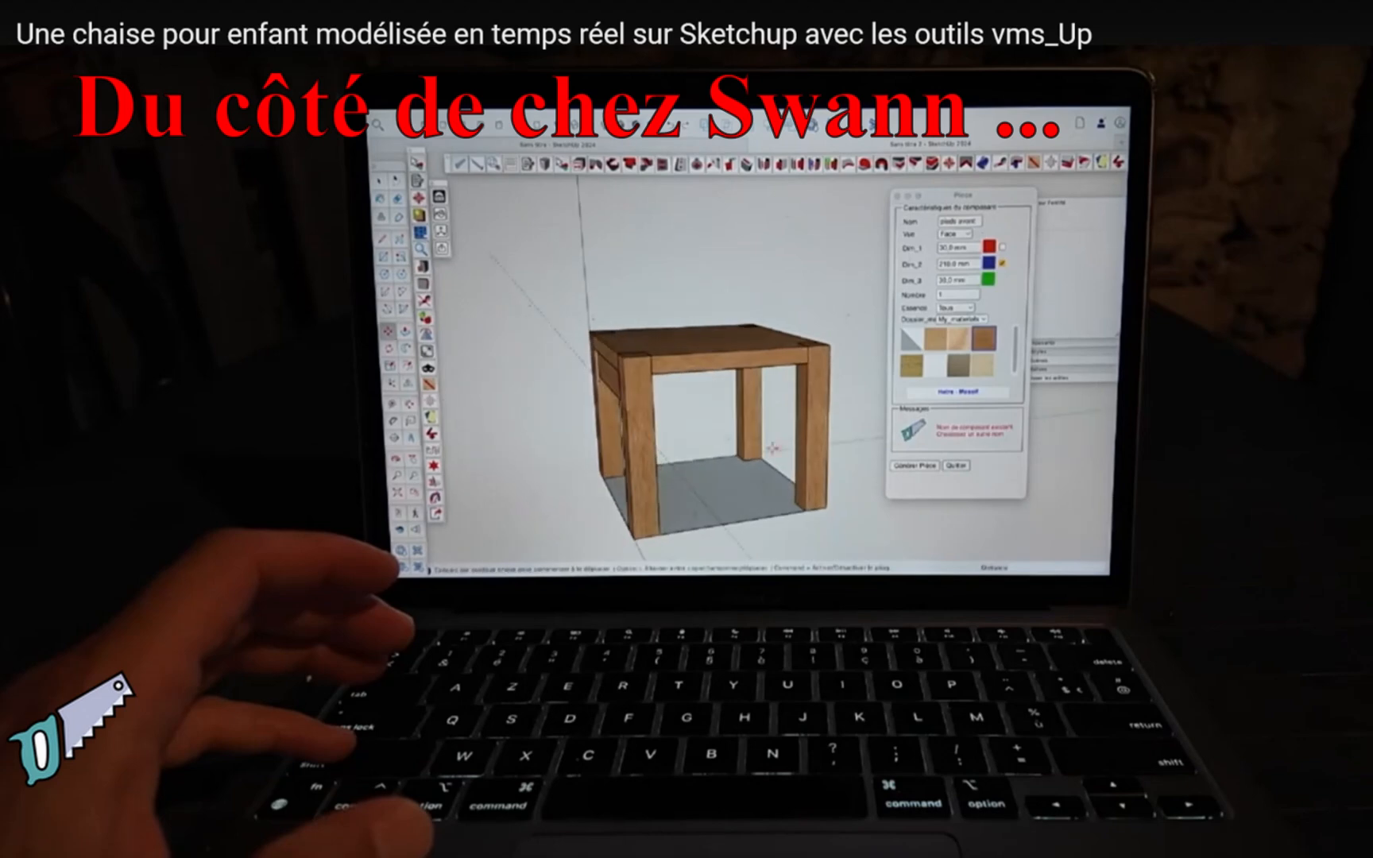
middle_click_drag(775, 450, 619, 389)
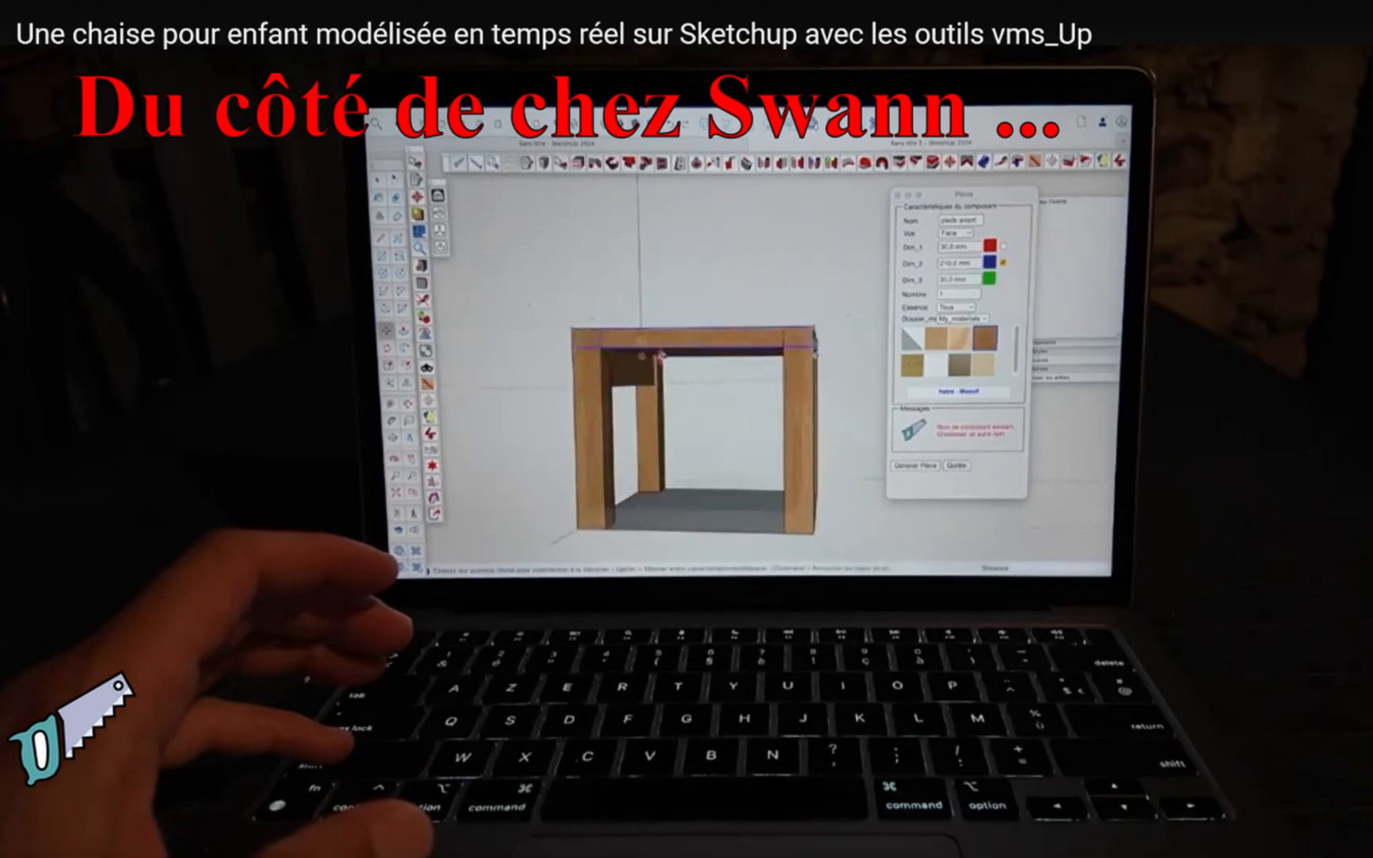
scroll(660, 359, "up", 10)
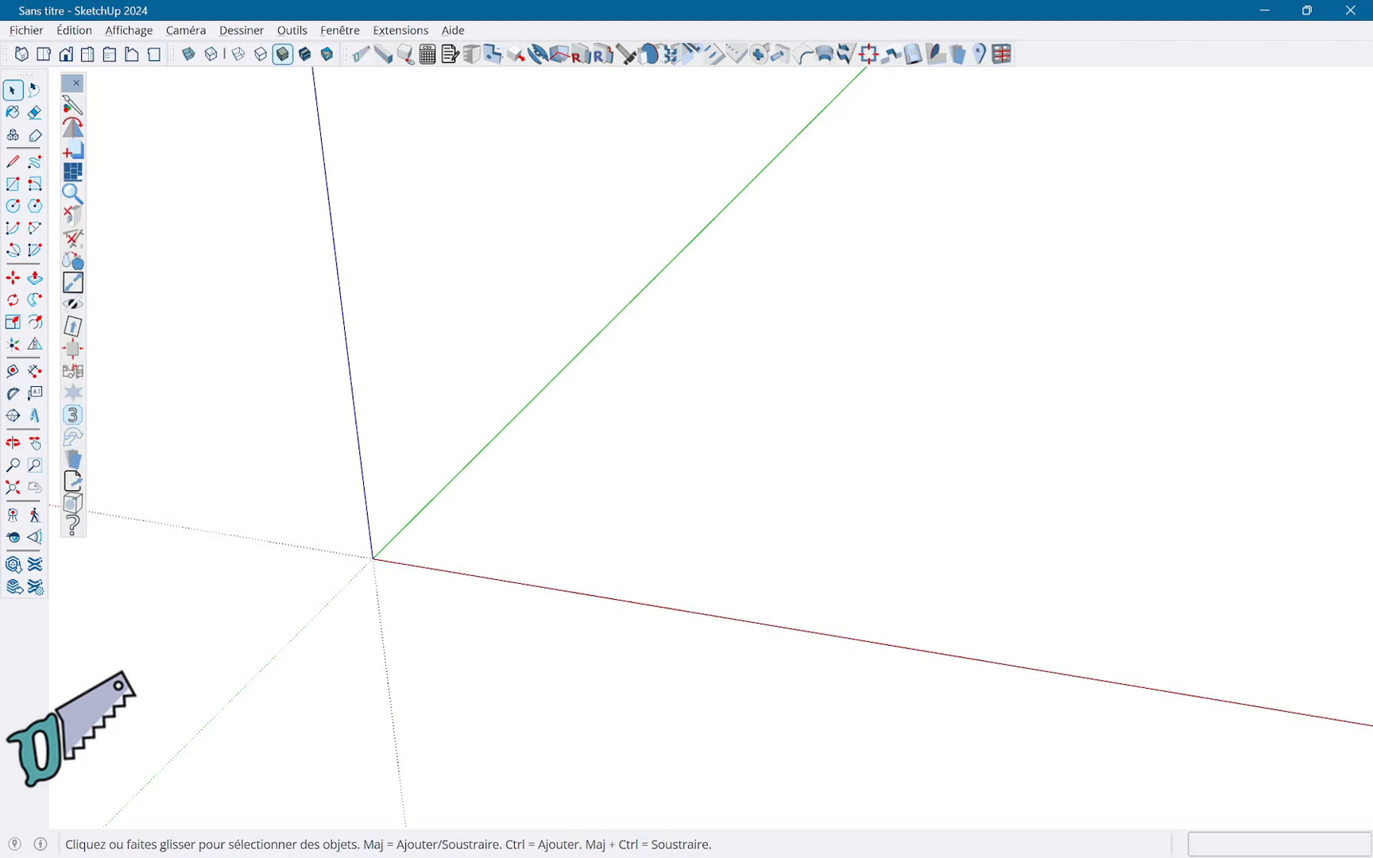
Step: Draw a 250 × 250 mm square on the ground plane, starting from the origin
key("r")
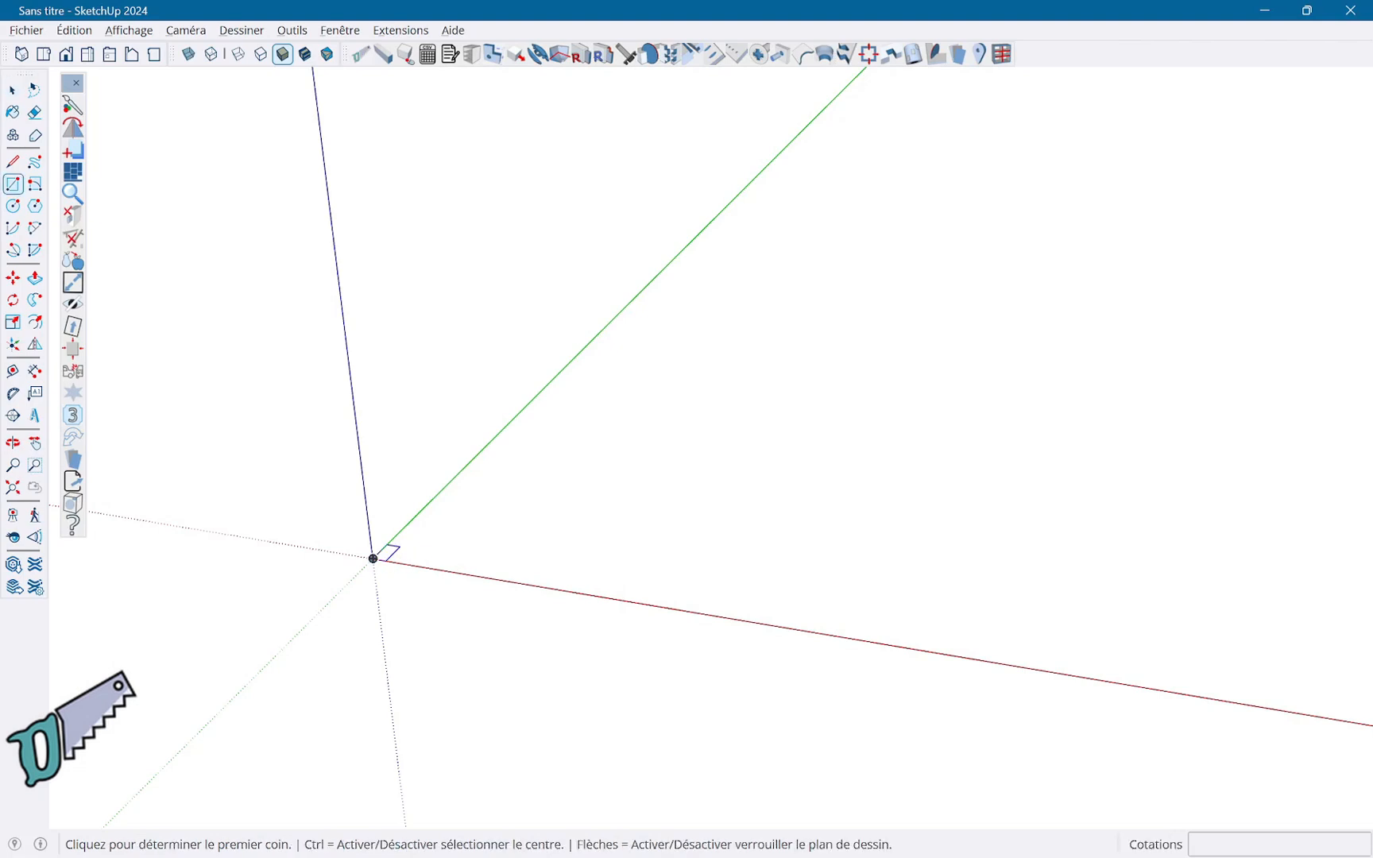
left_click(373, 557)
left_click(714, 462)
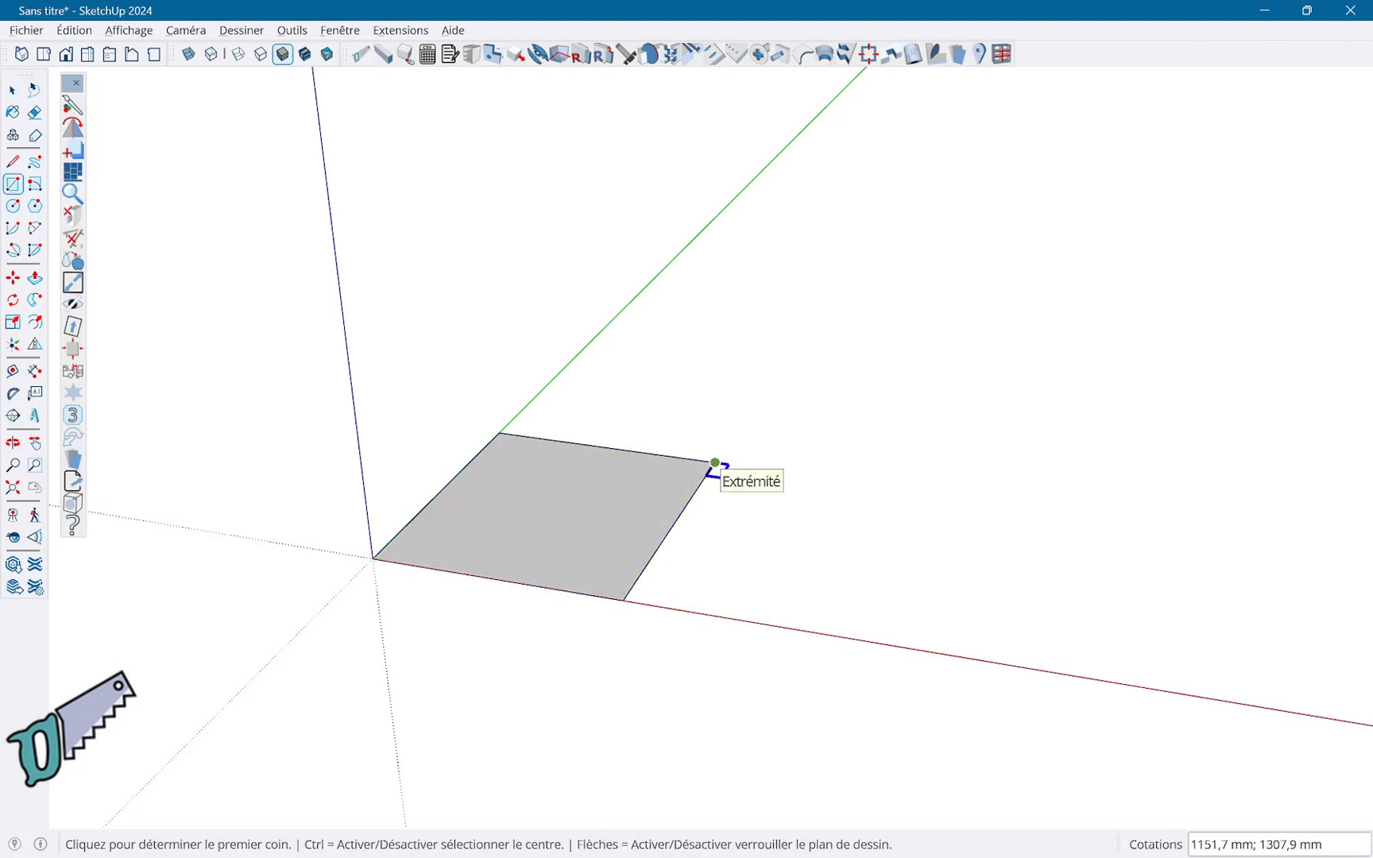
type("250")
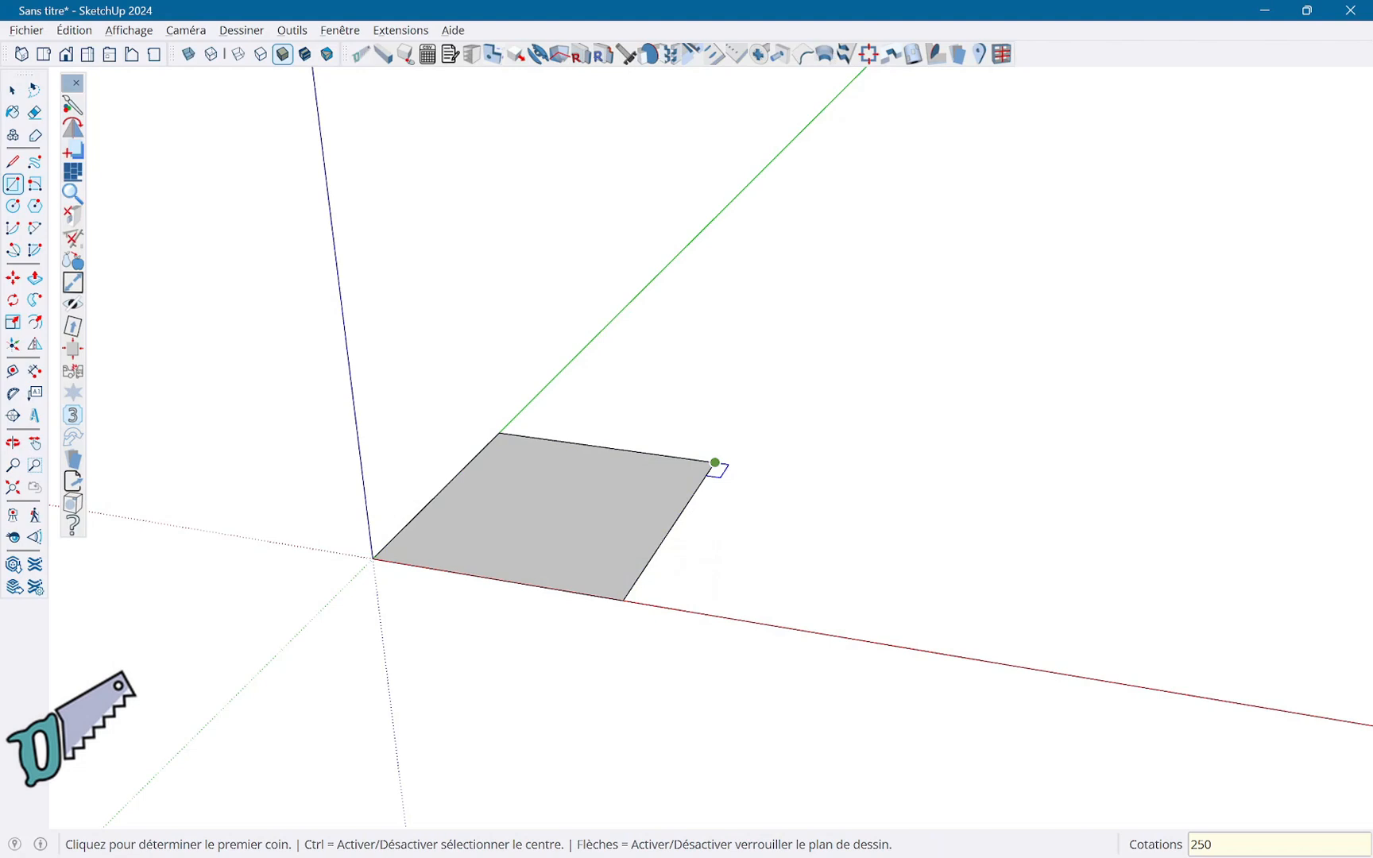
type(";250")
key("Return")
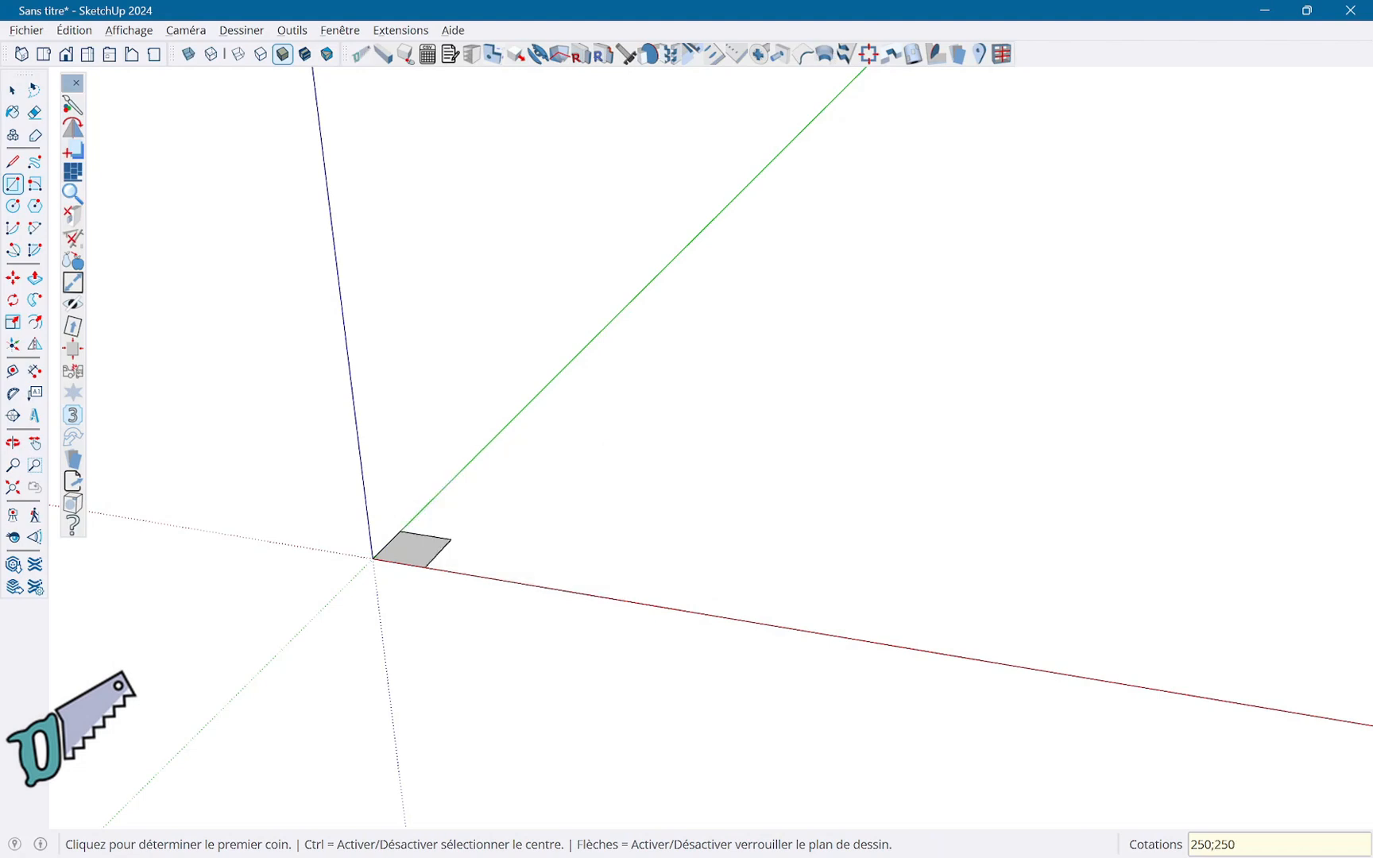
Step: Start a new piece named Pied in front view, with Dim_1 set to 30 mm and Dim_2 to 210 mm
scroll(445, 658, "up", 3)
middle_click_drag(544, 468, 844, 663)
key("space")
left_click(383, 54)
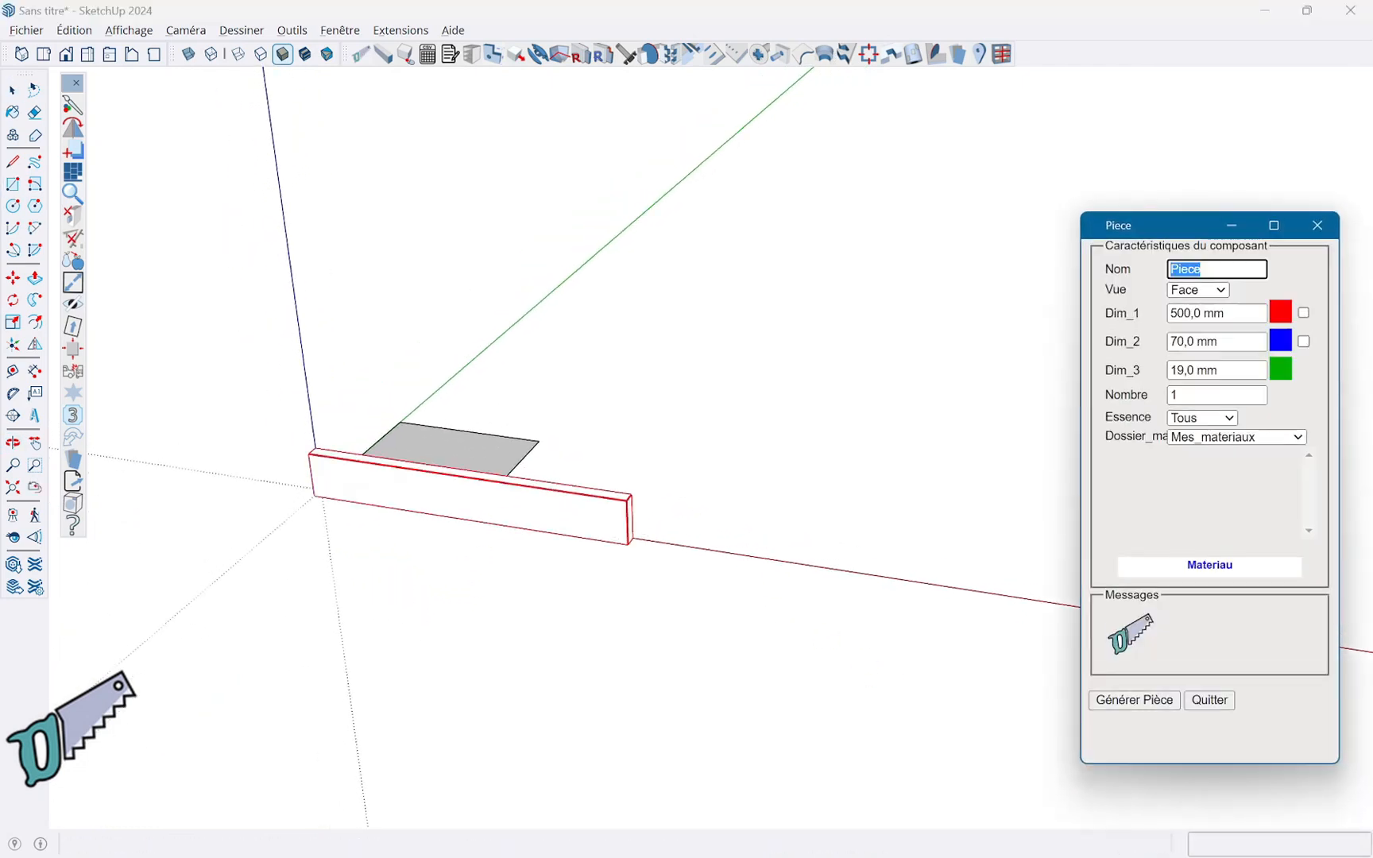
type("Pied")
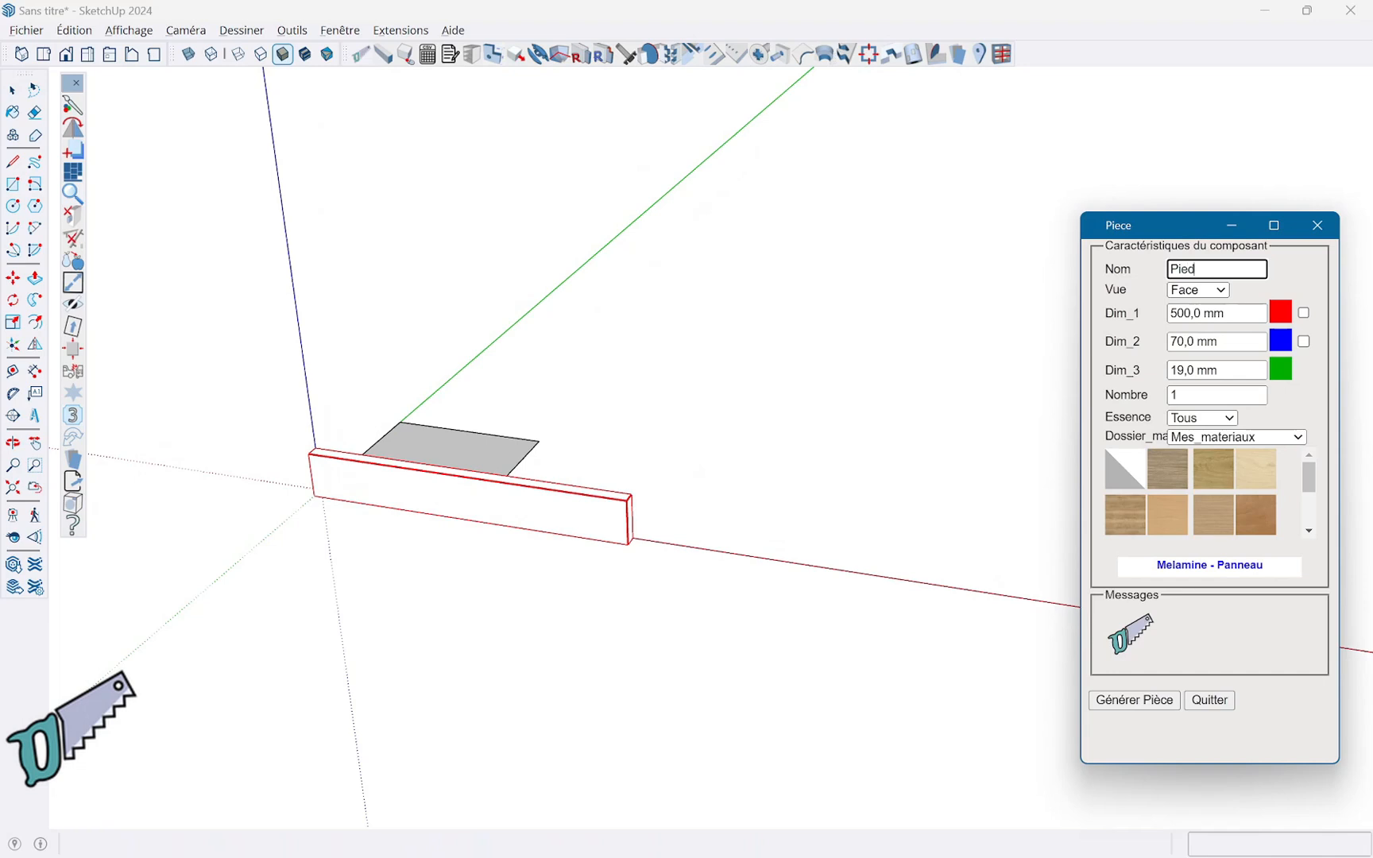
key("Tab")
key("Tab")
type("30")
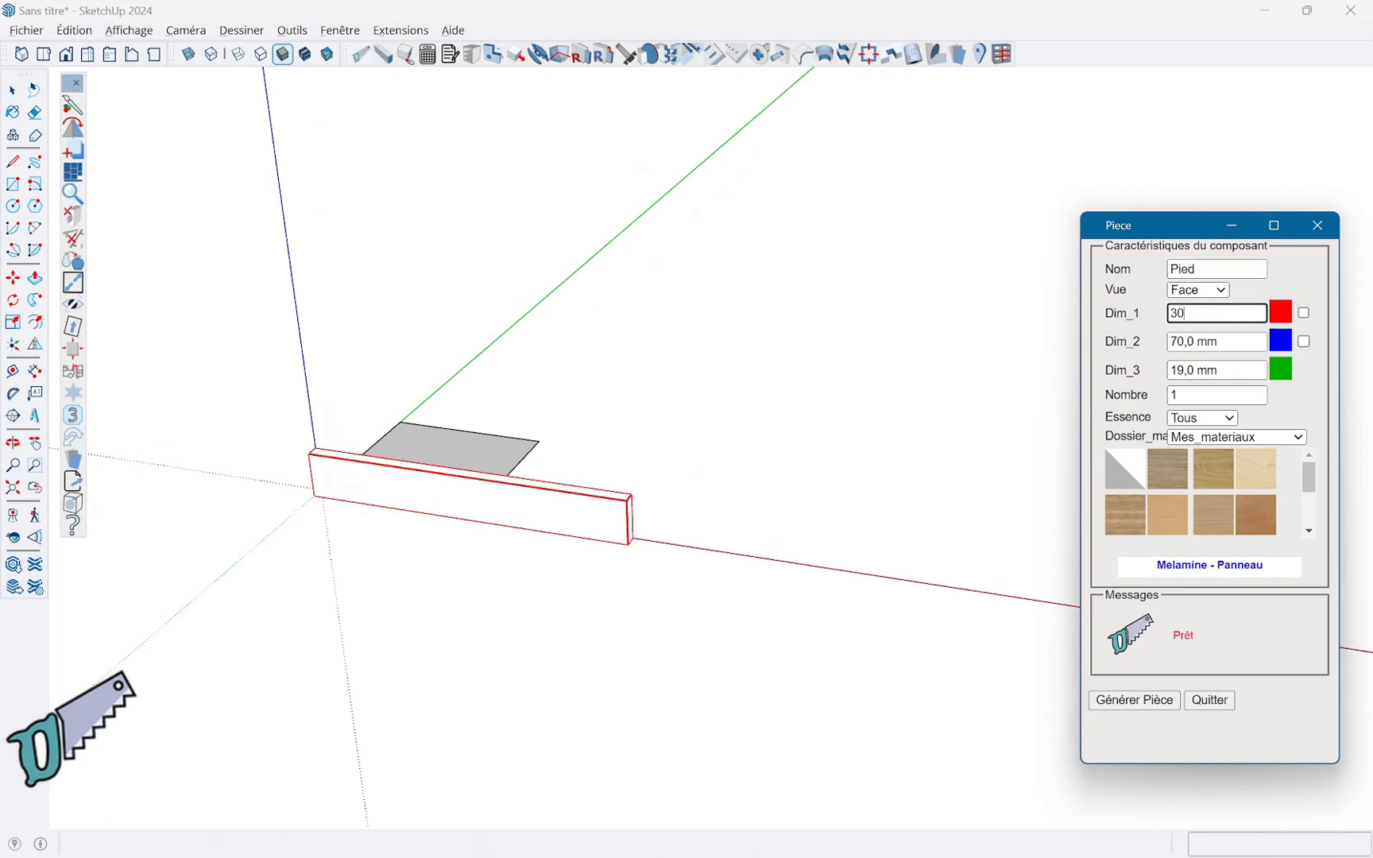
key("Tab")
key("Tab")
type("210")
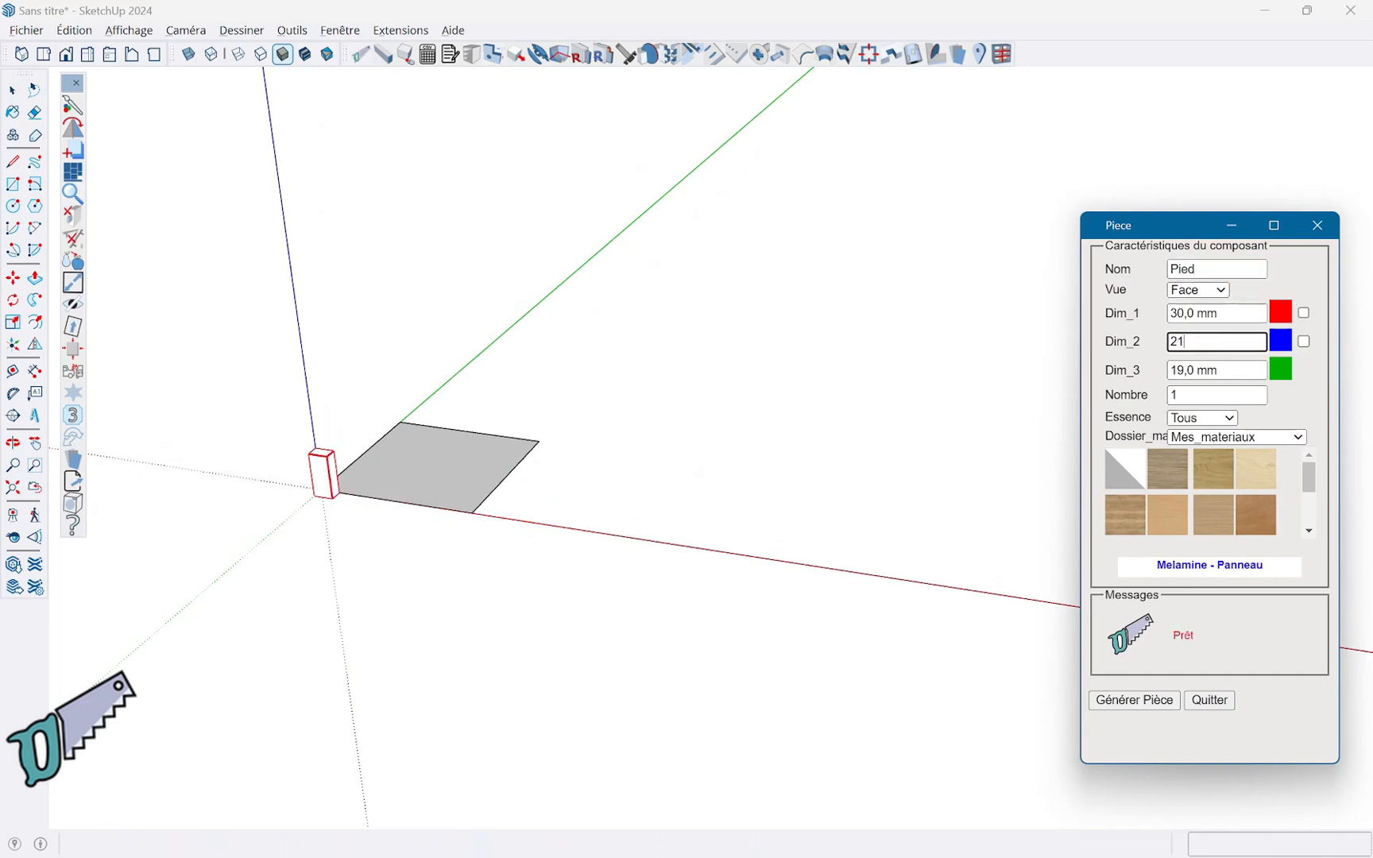
key("Tab")
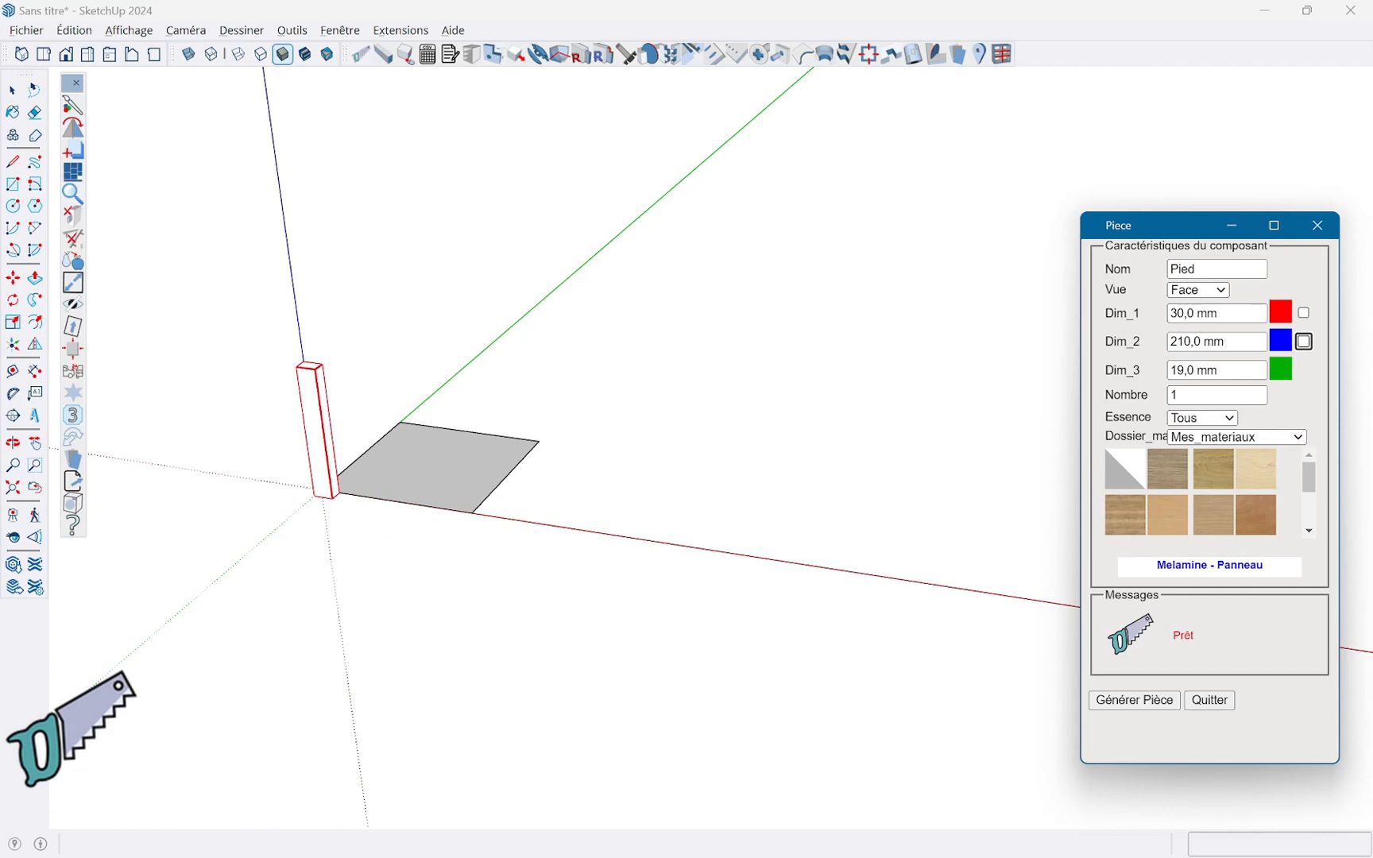
Step: Set the leg's Dim_3 to 30 mm, assign the Hetre - Massif material and generate the piece
key("Tab")
key("shift+Right")
key("shift+Right")
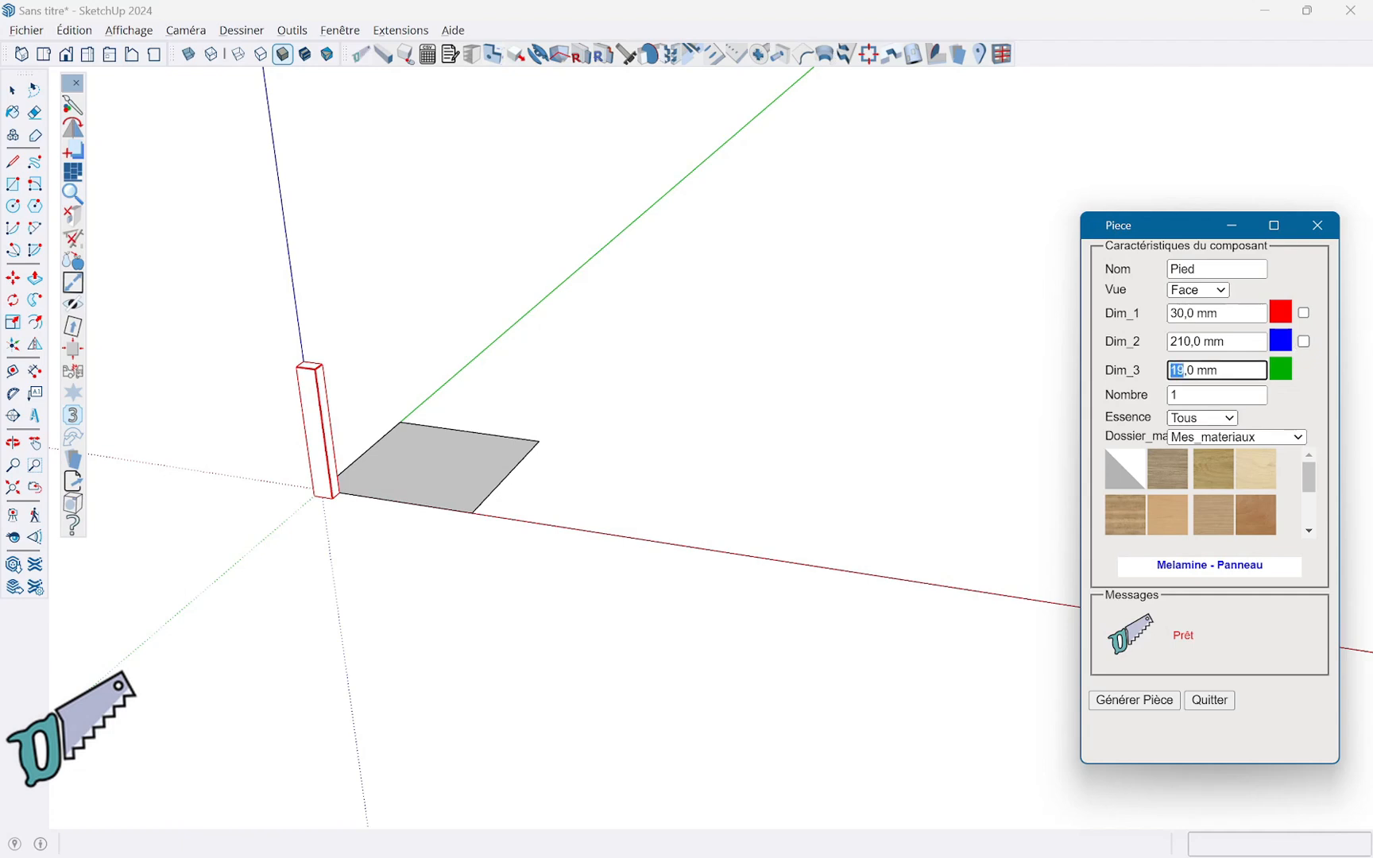
type("30")
key("Tab")
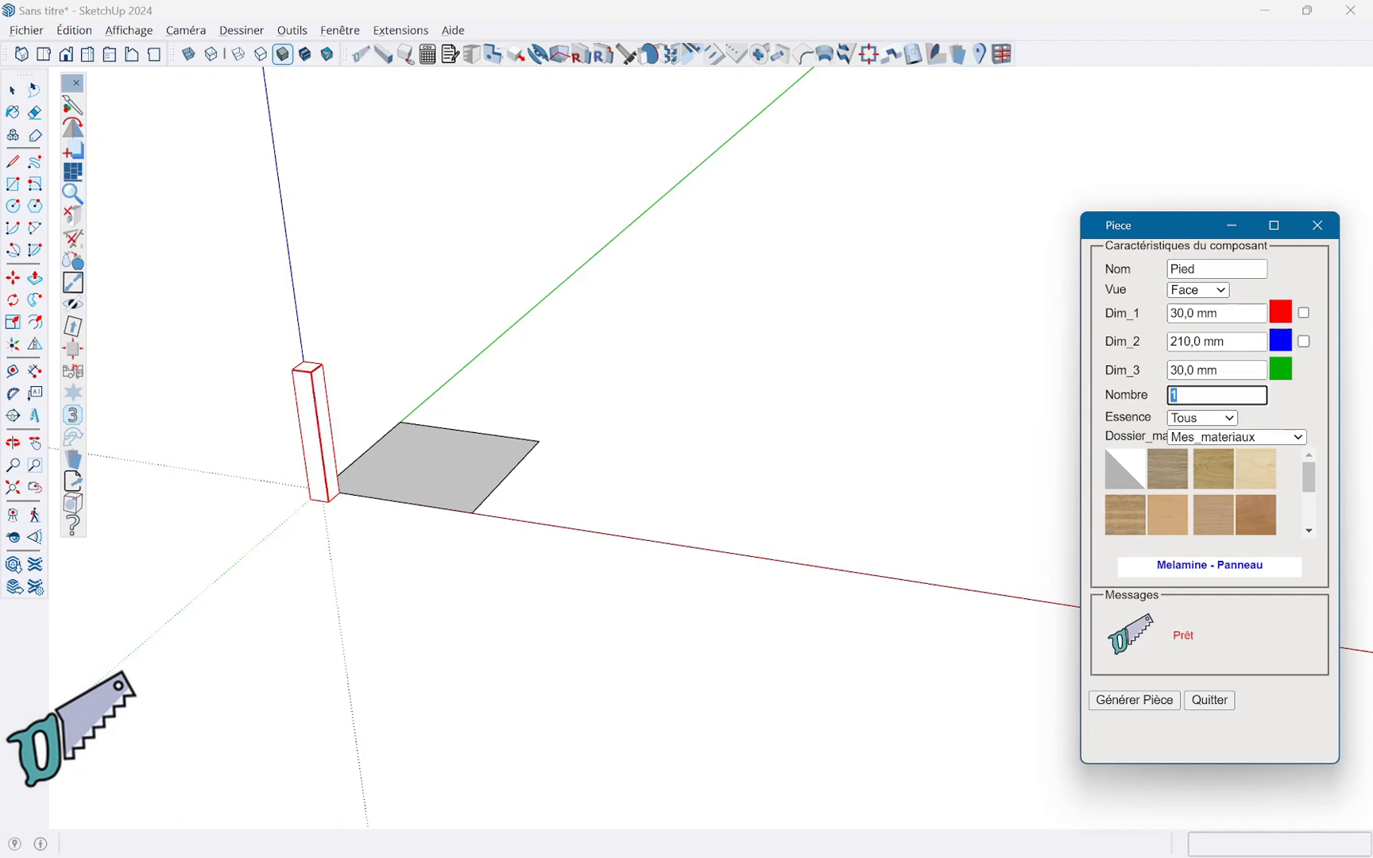
left_click(1260, 518)
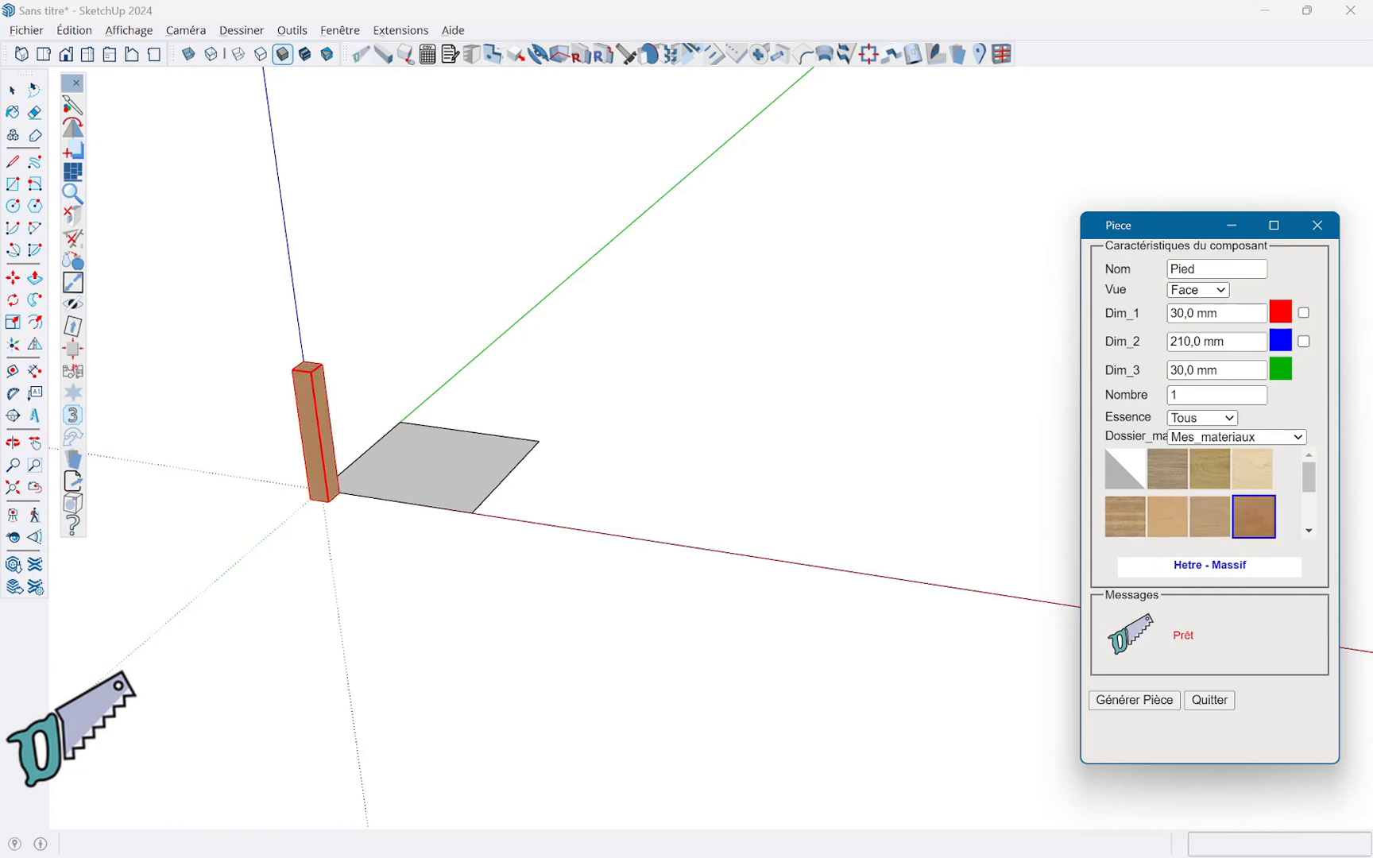
left_click(1134, 700)
Step: Generate a second piece named Traverse measuring 190 × 40 × 20 mm in Hetre - Massif, and close the piece generator
double_click(1183, 269)
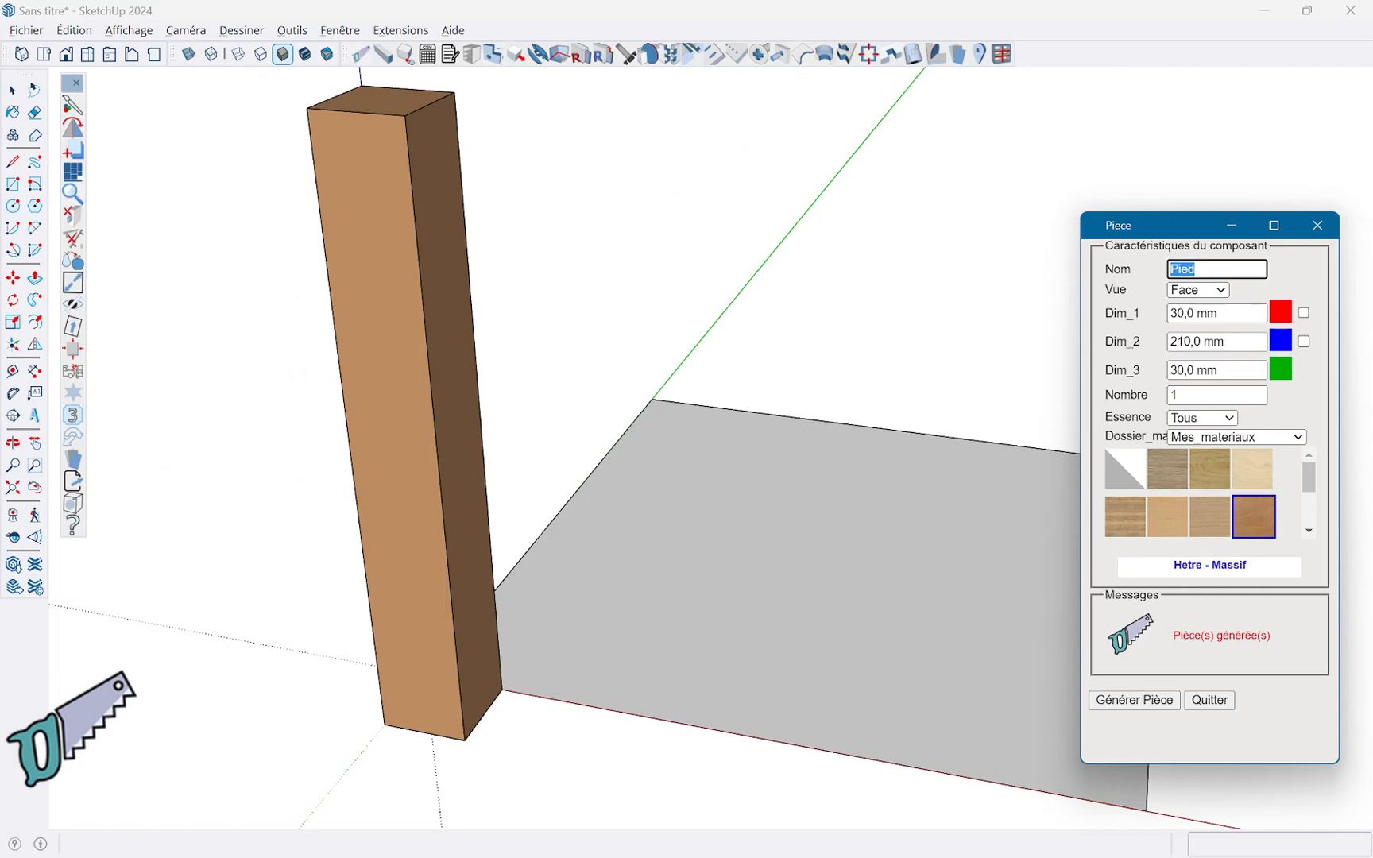
type("Traverse")
key("Tab")
key("Tab")
type("190")
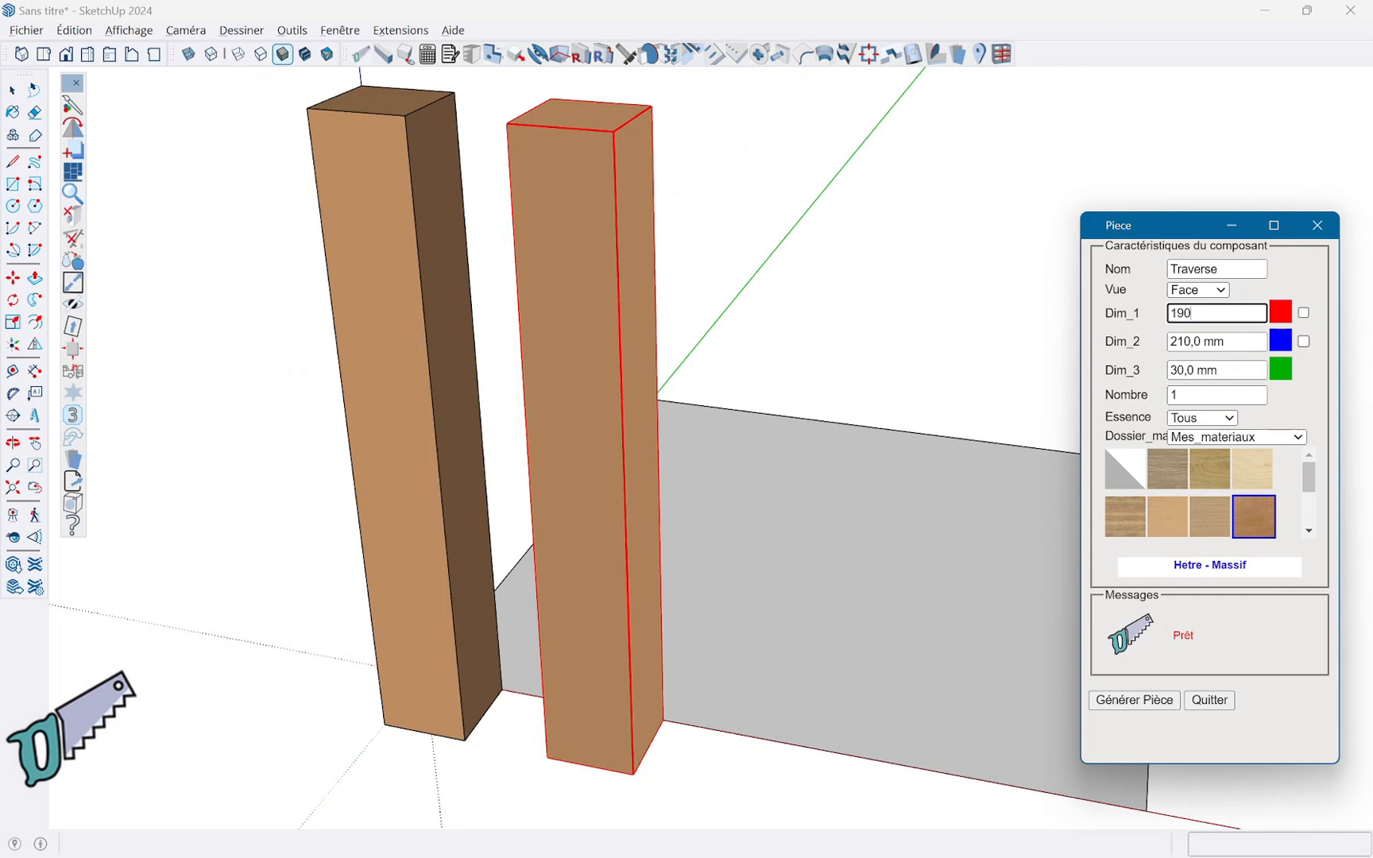
key("Tab")
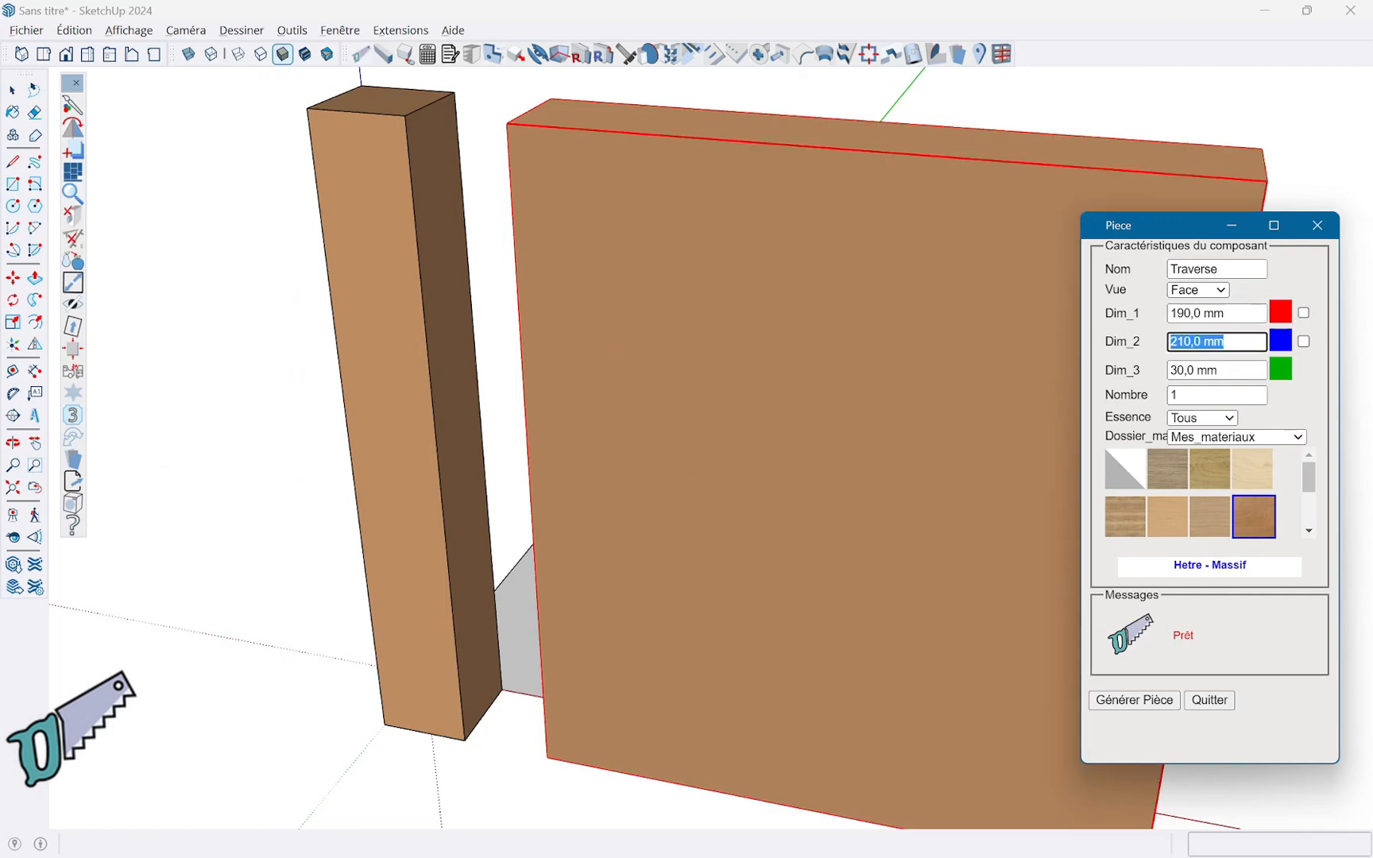
type("40")
key("Tab")
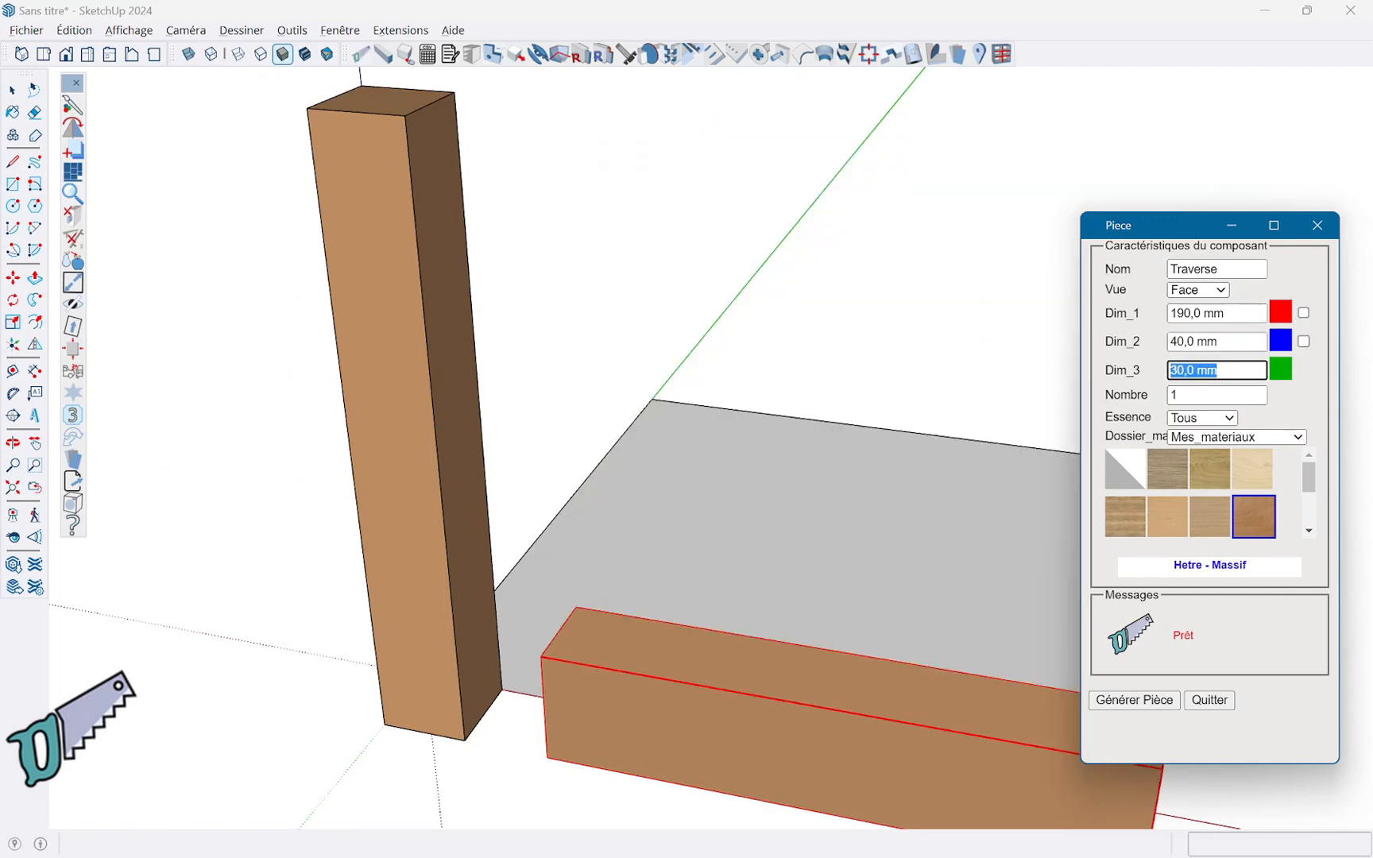
type("20")
key("Tab")
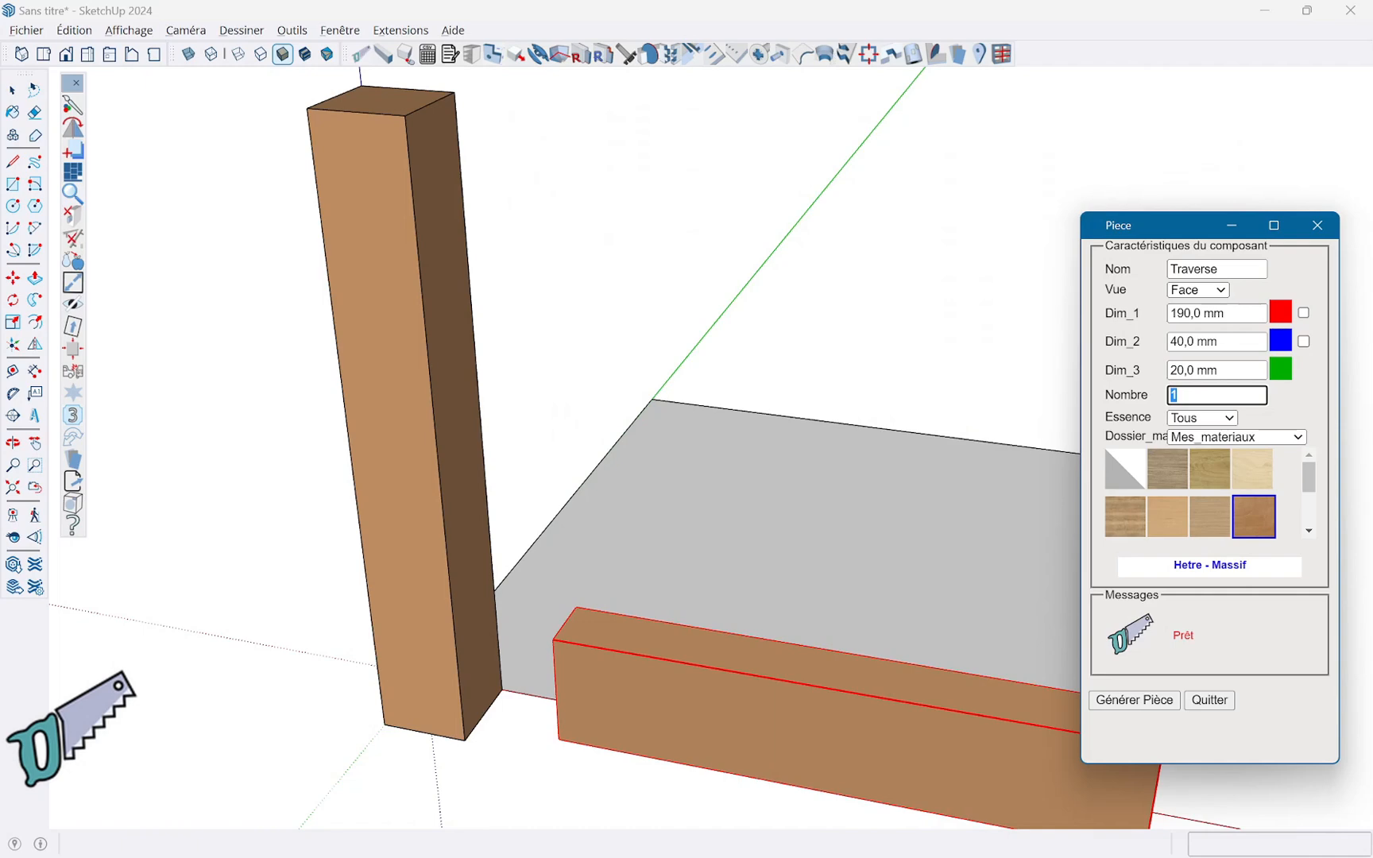
left_click(1134, 700)
left_click(1209, 700)
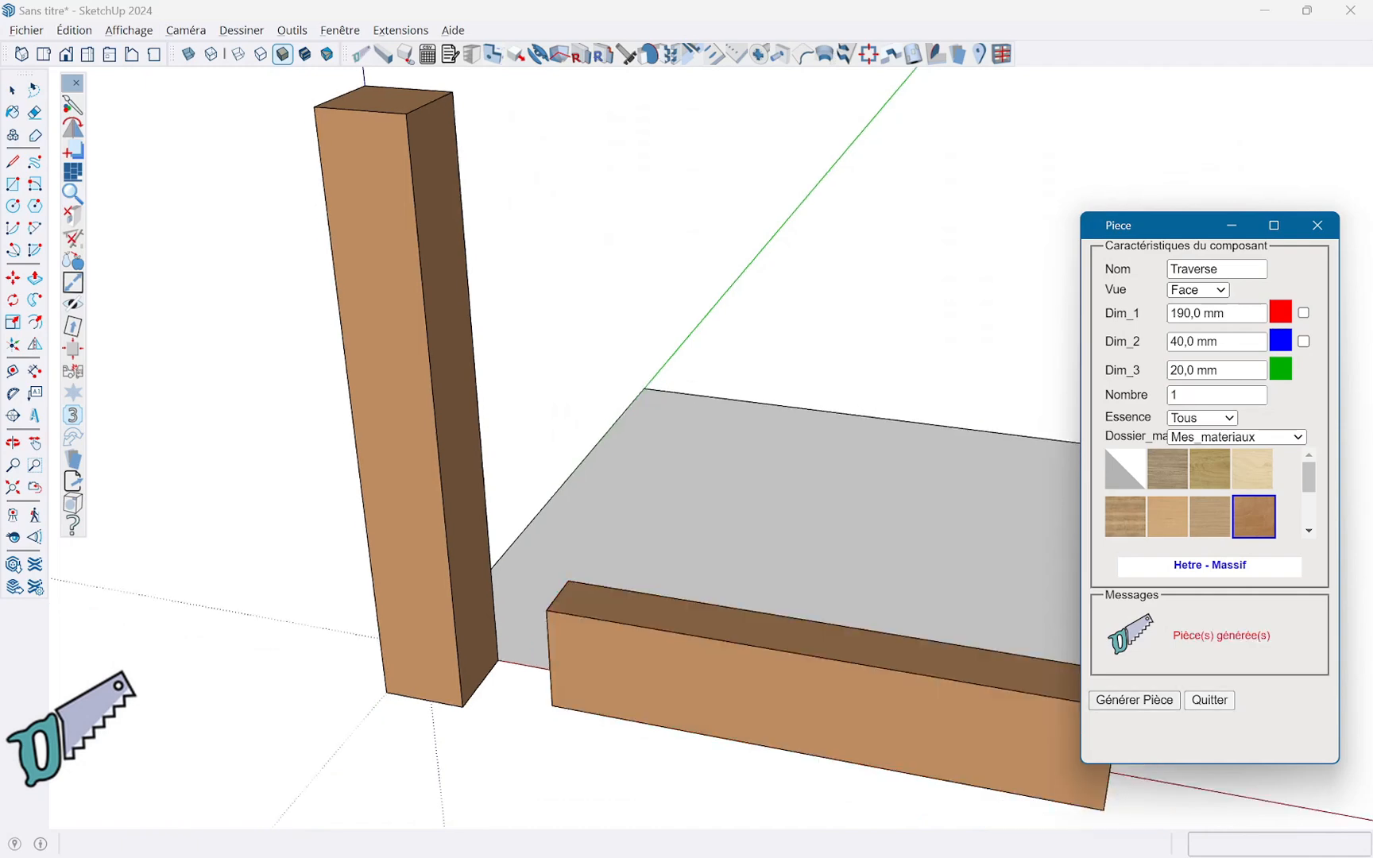
Step: Move the rail by the midpoint of its upper end edge to the midpoint of the leg's inner top edge
middle_click_drag(794, 517, 759, 616)
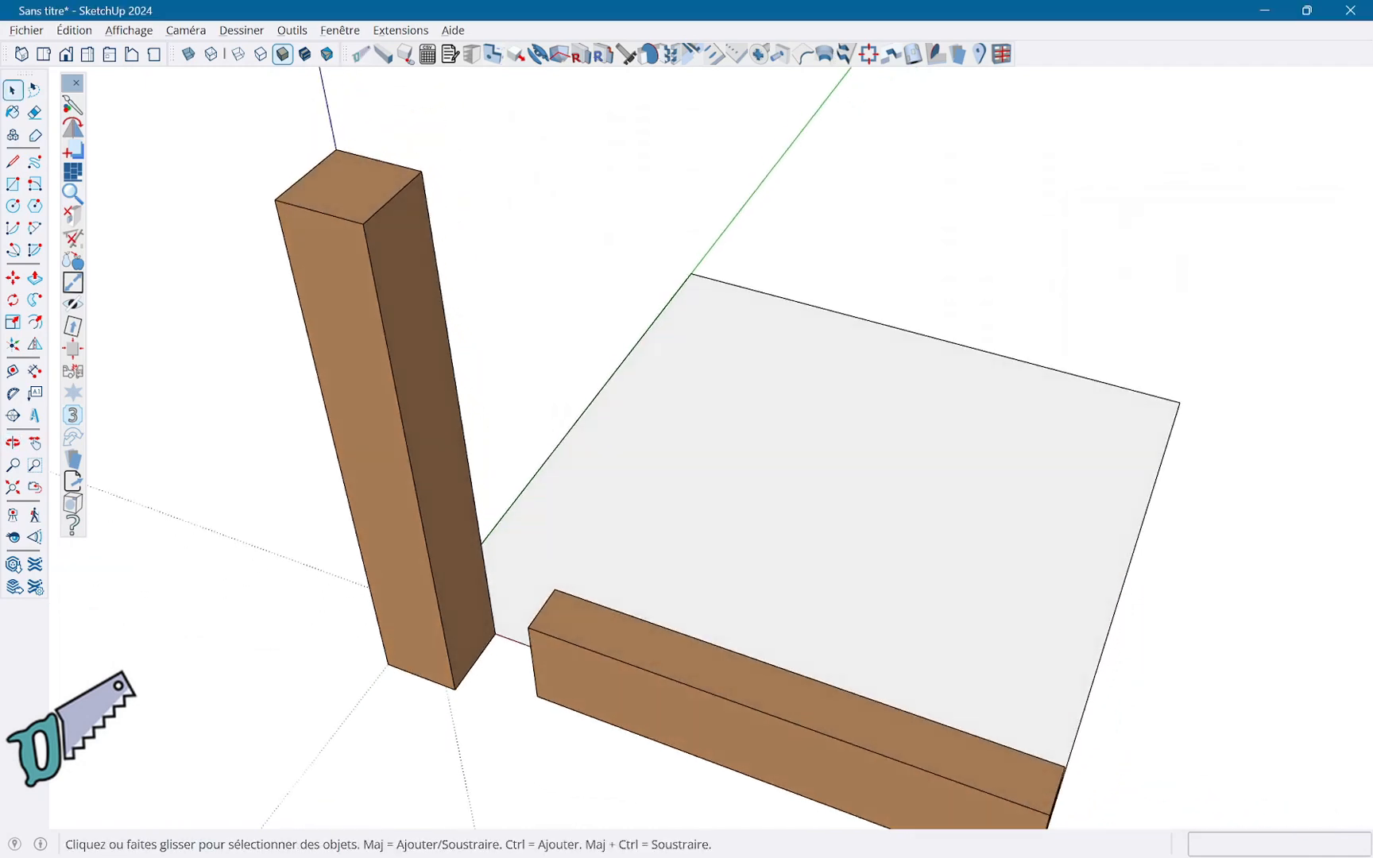
left_click(763, 712)
key("m")
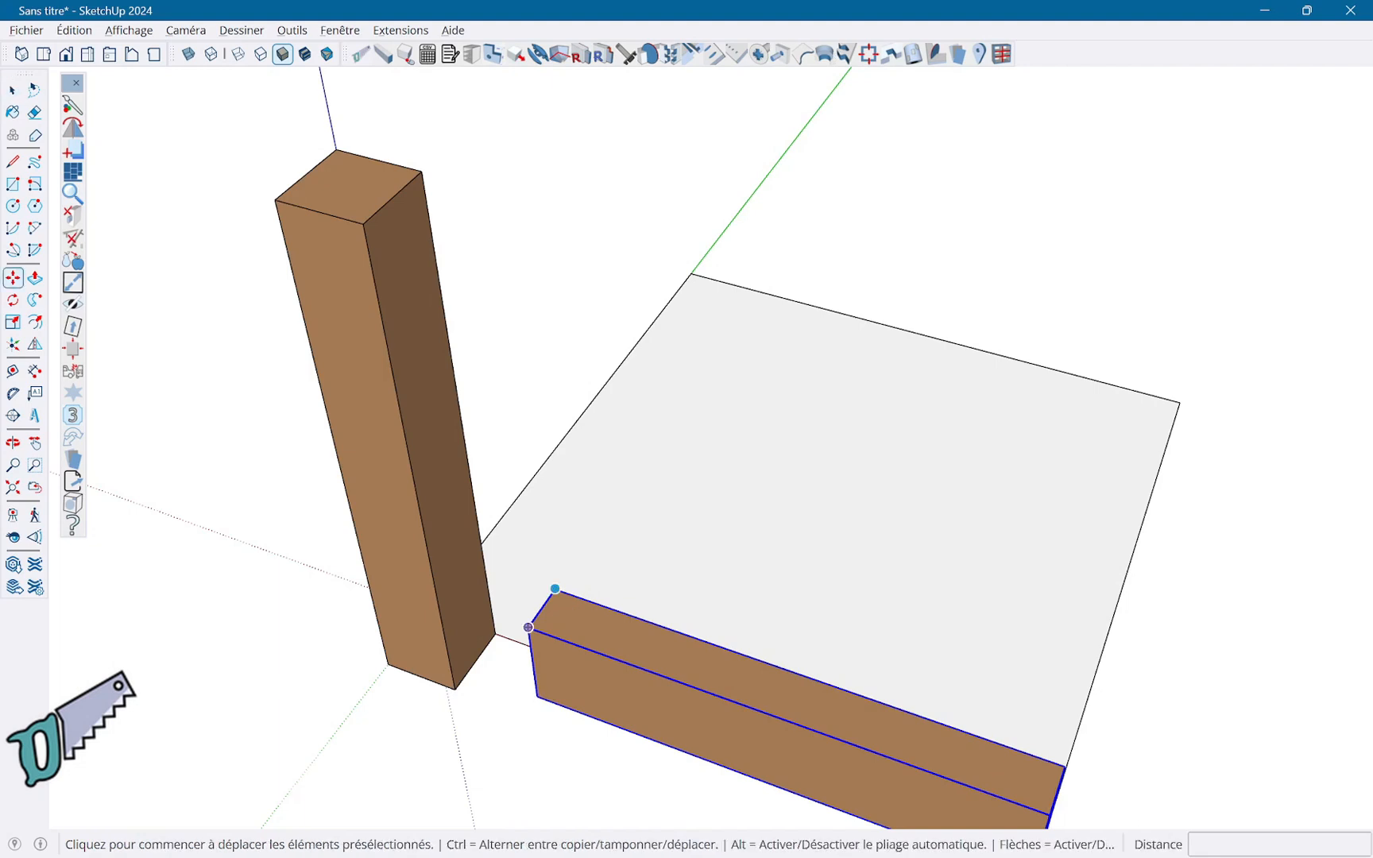
left_click(554, 590)
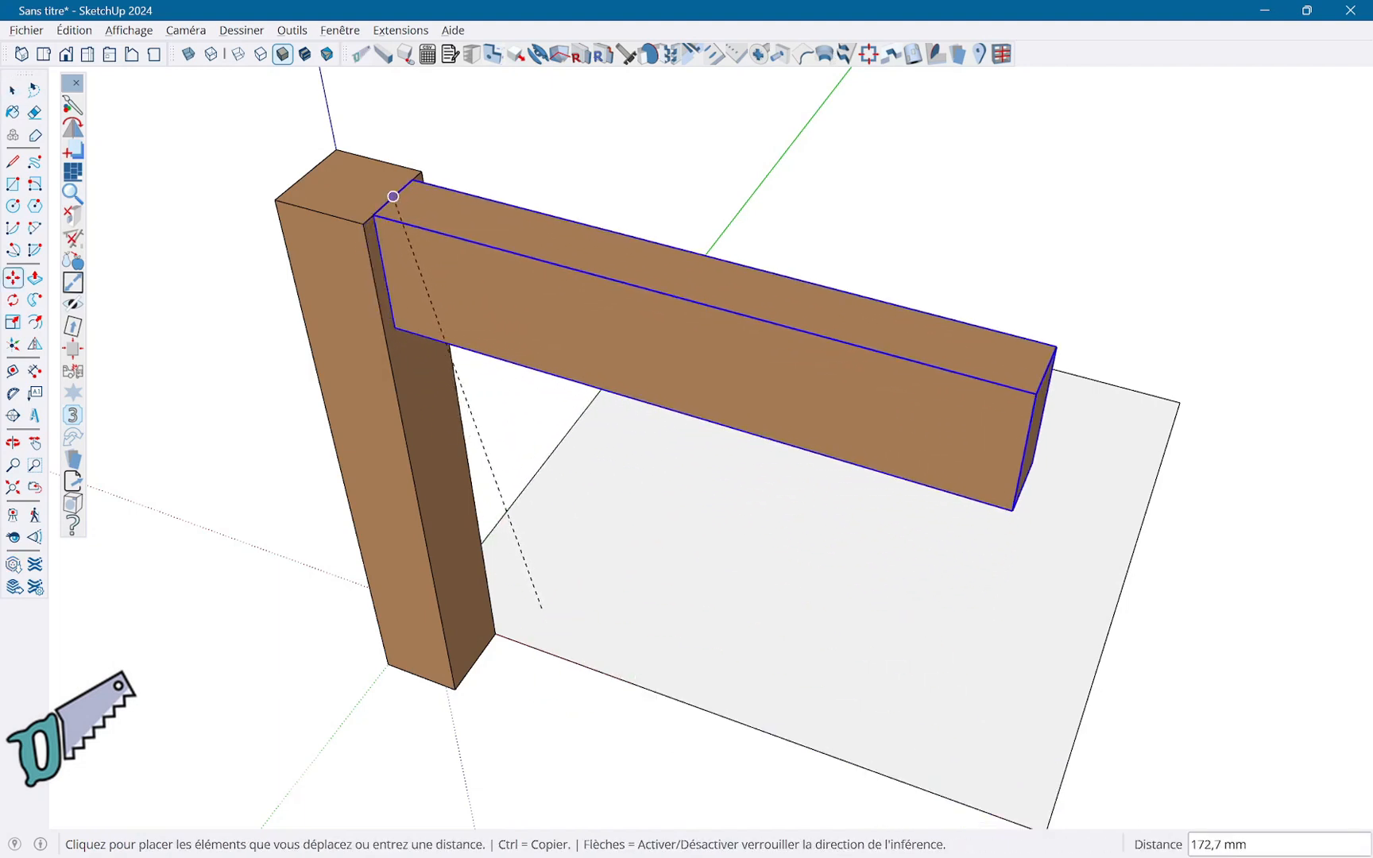
left_click(374, 214)
Step: Lower the rail 20 mm below the top of the leg
left_click(392, 196)
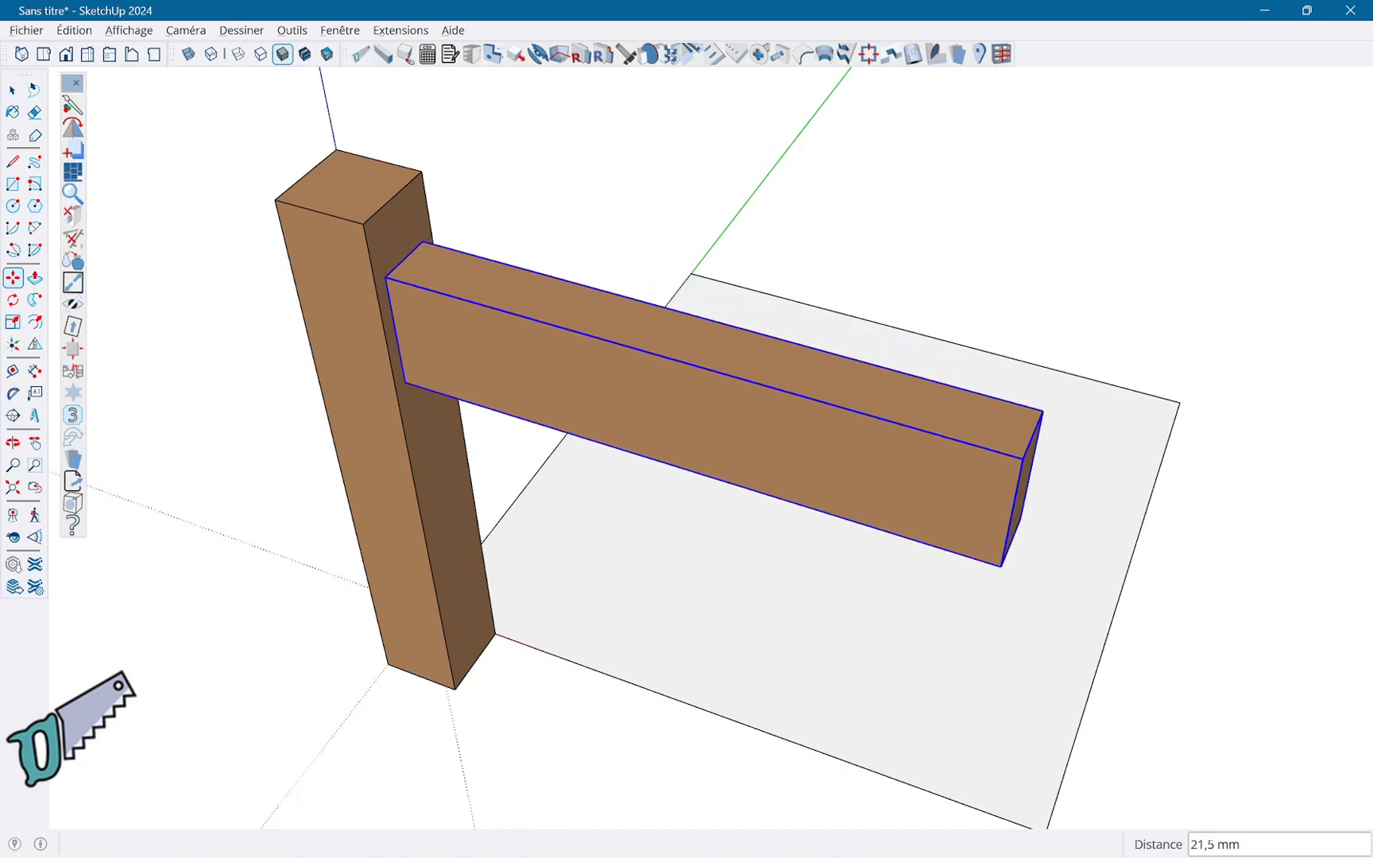
left_click(404, 259)
type("20")
key("Return")
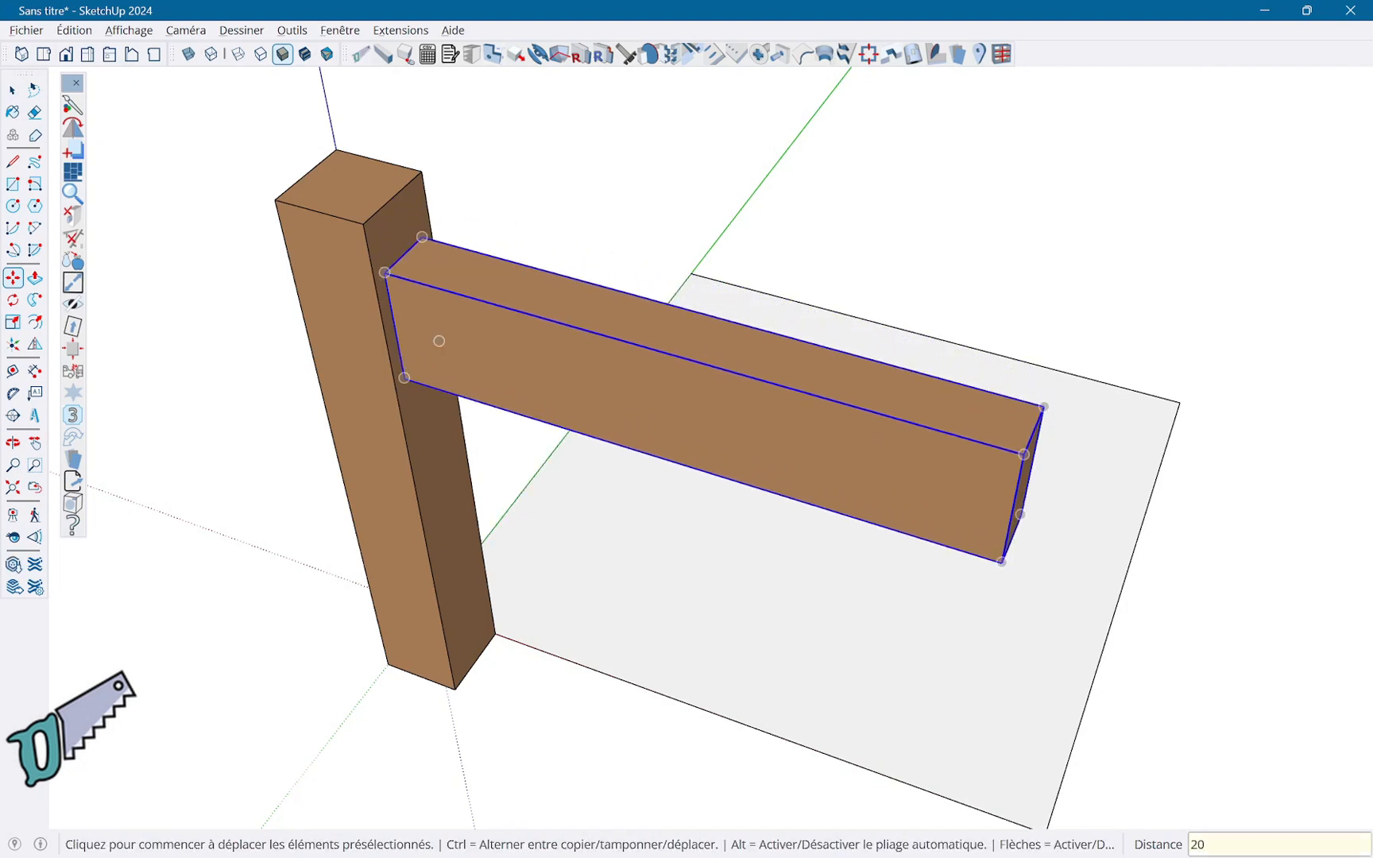
key("space")
Step: Draw a diagonal line across the ground square between the corners on the green and red axes
middle_click_drag(716, 397, 676, 290, "shift")
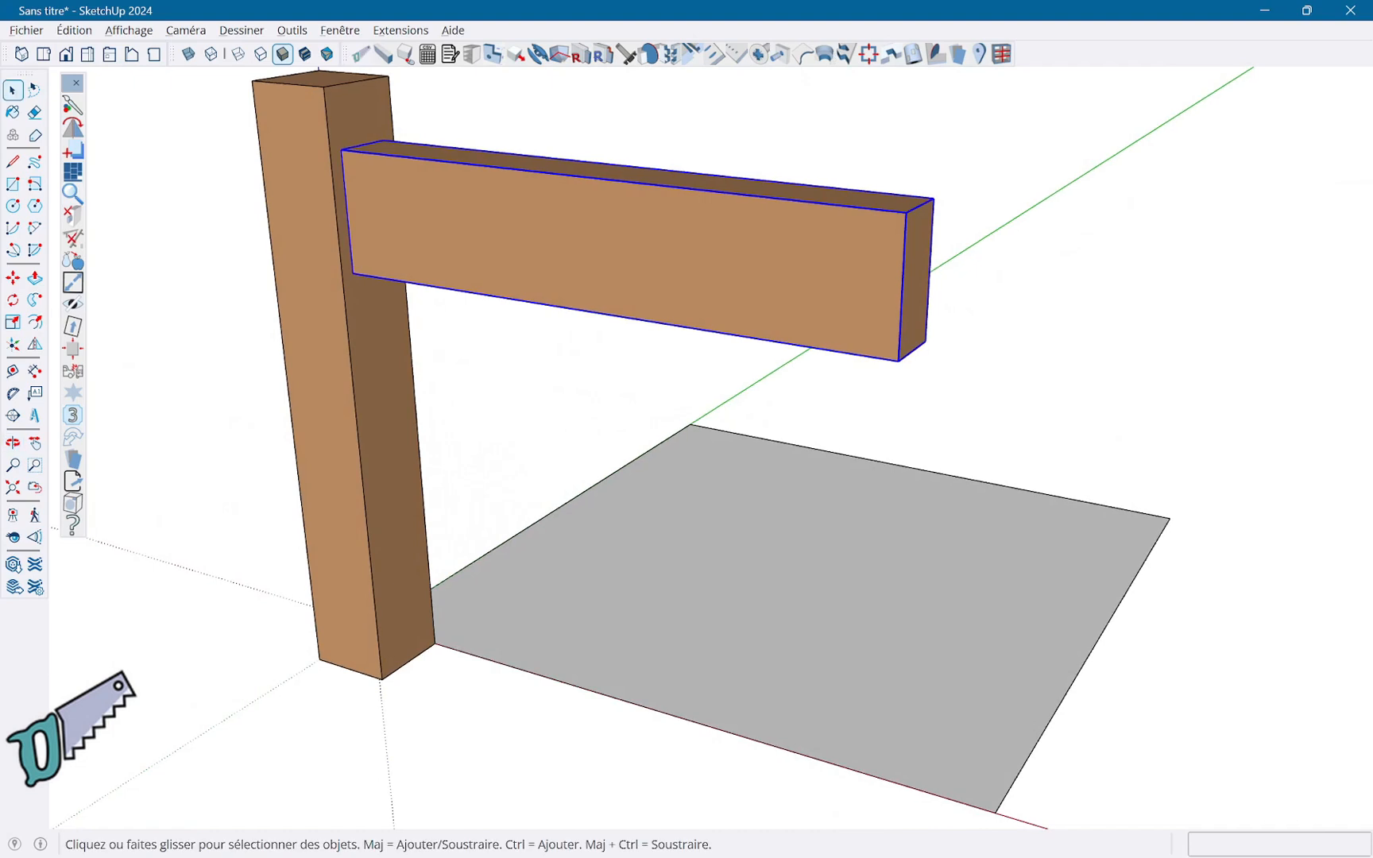
key("t")
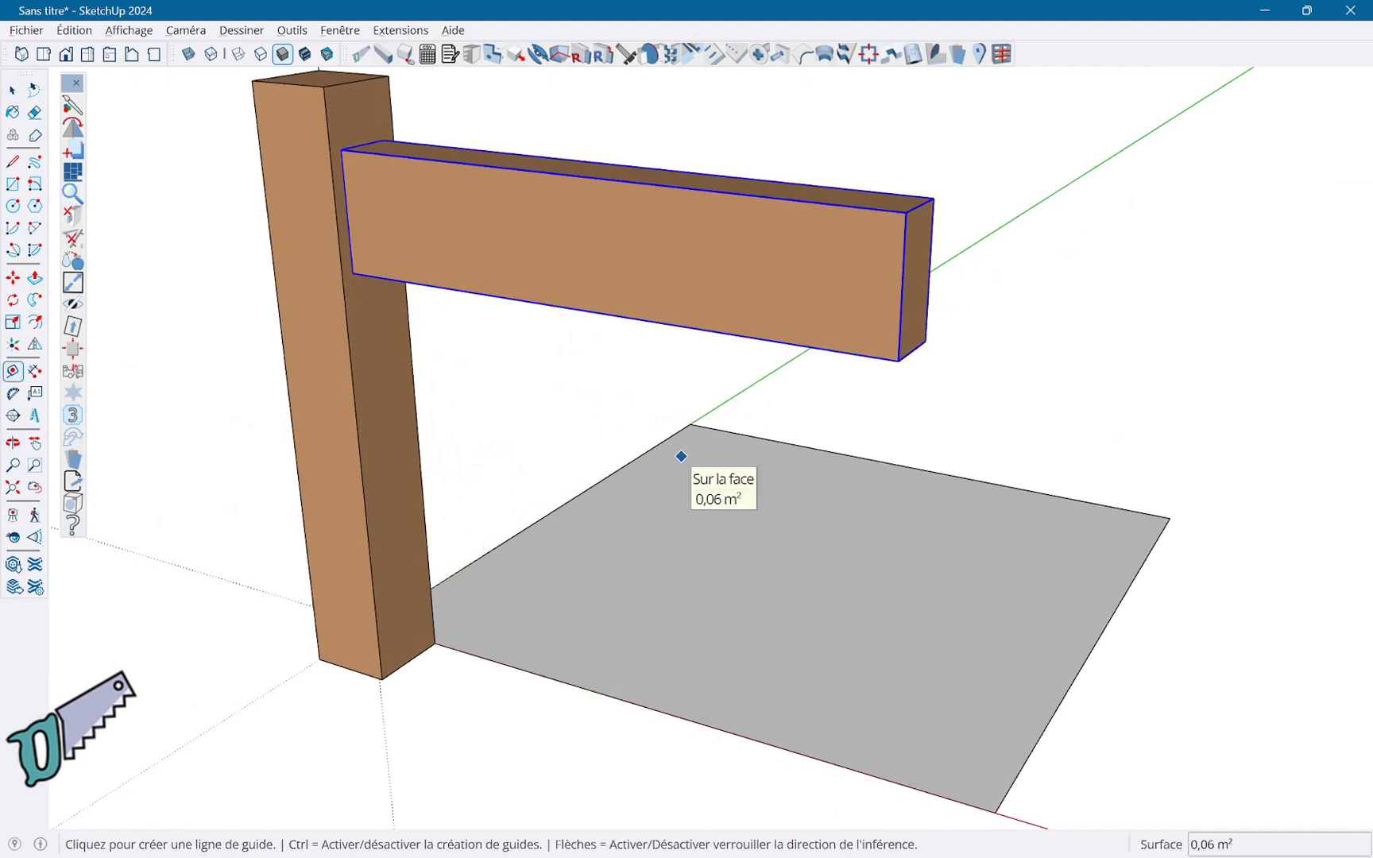
key("l")
left_click(691, 424)
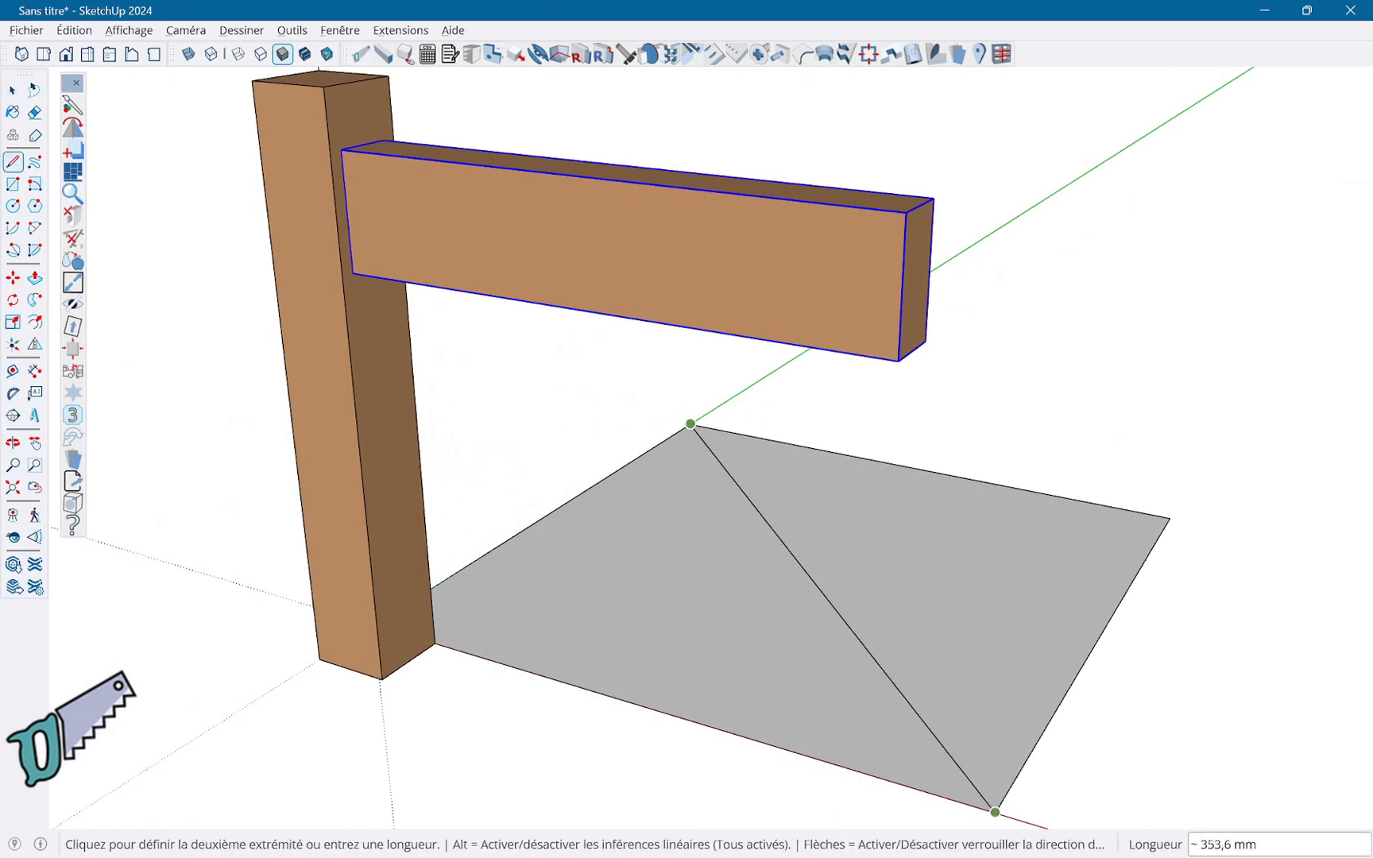
left_click(996, 812)
key("space")
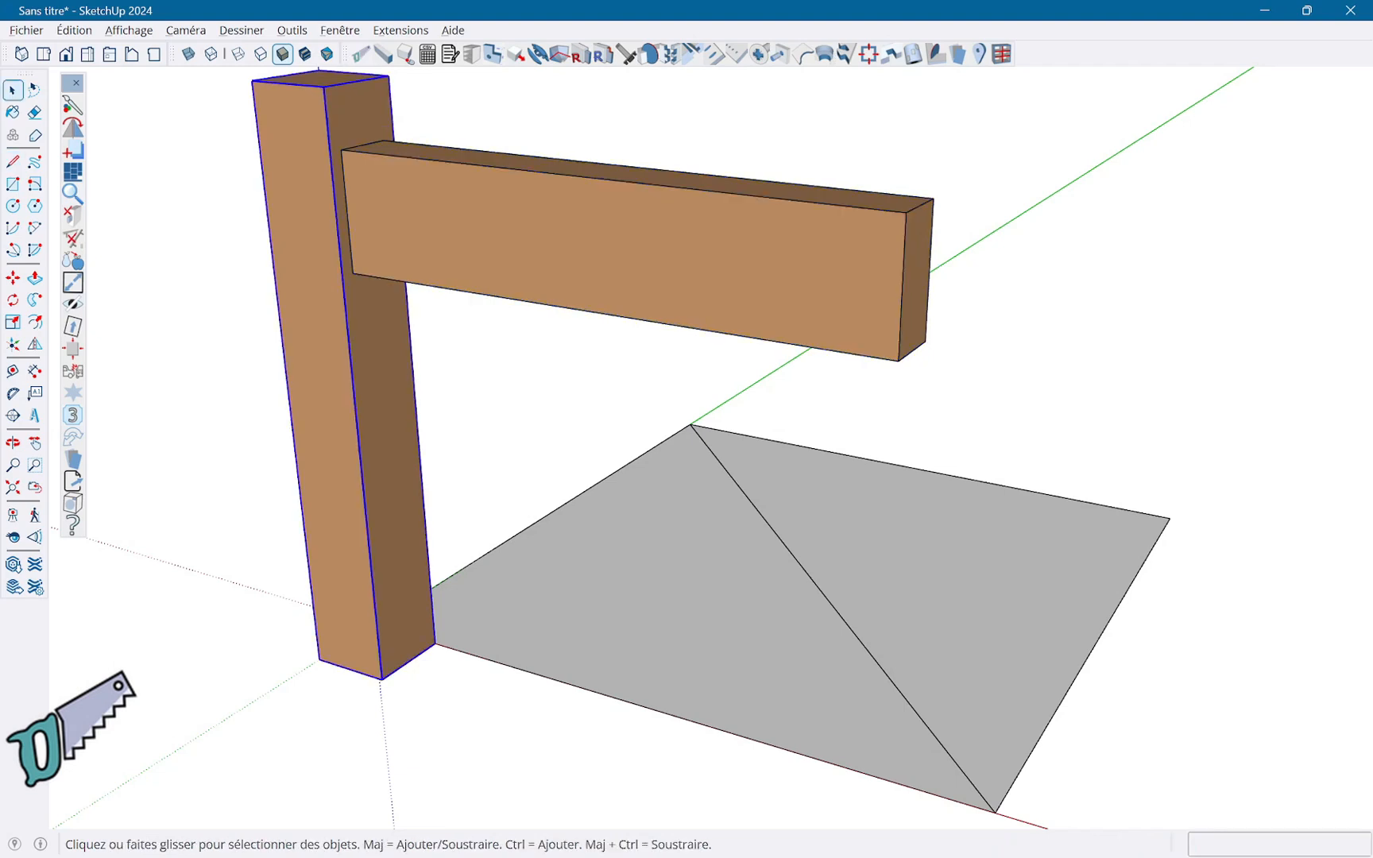
Step: Move the leg and rail together so the leg's outer bottom corner sits on the origin corner of the square
left_click(628, 246, "shift")
key("m")
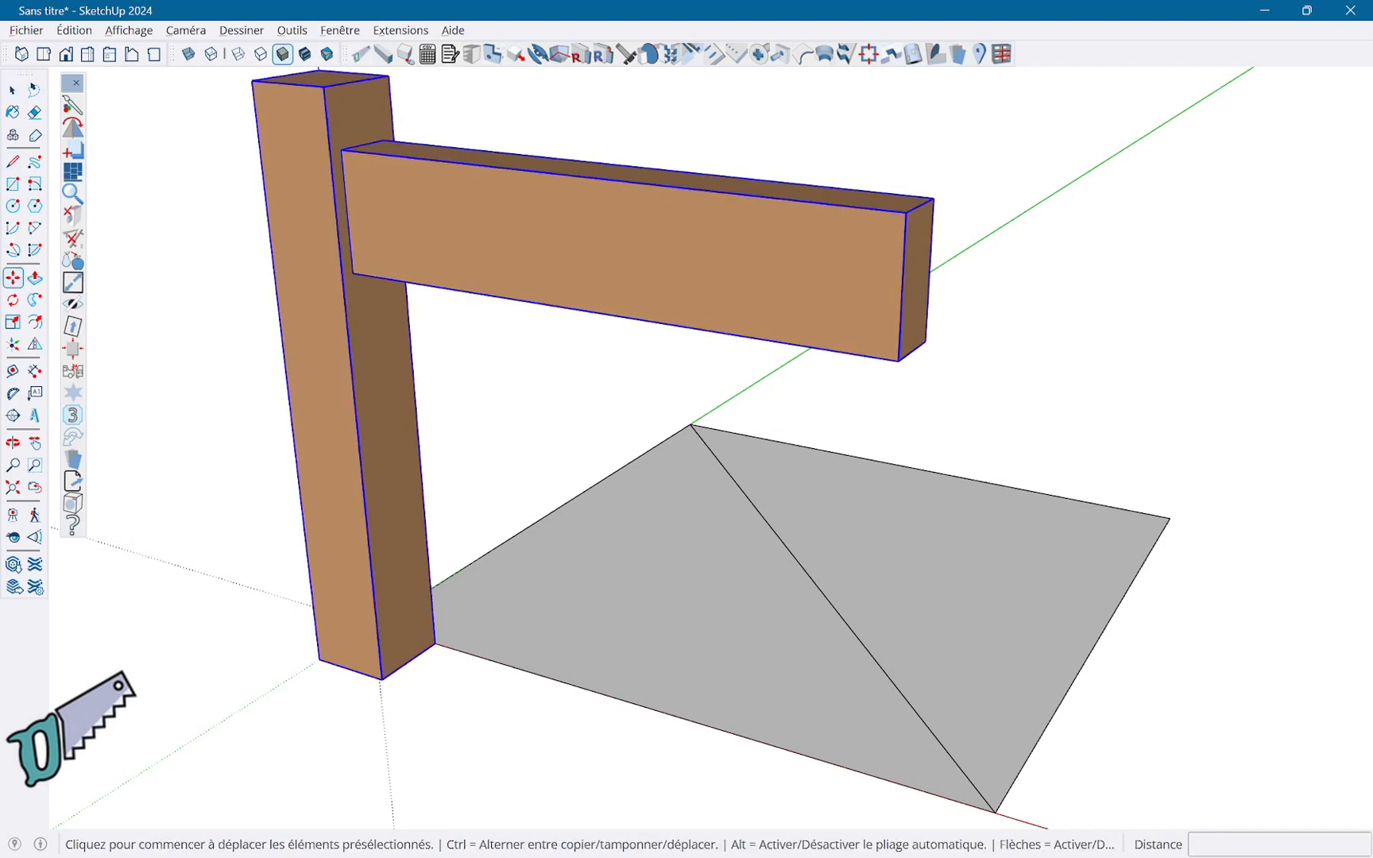
left_click(319, 660)
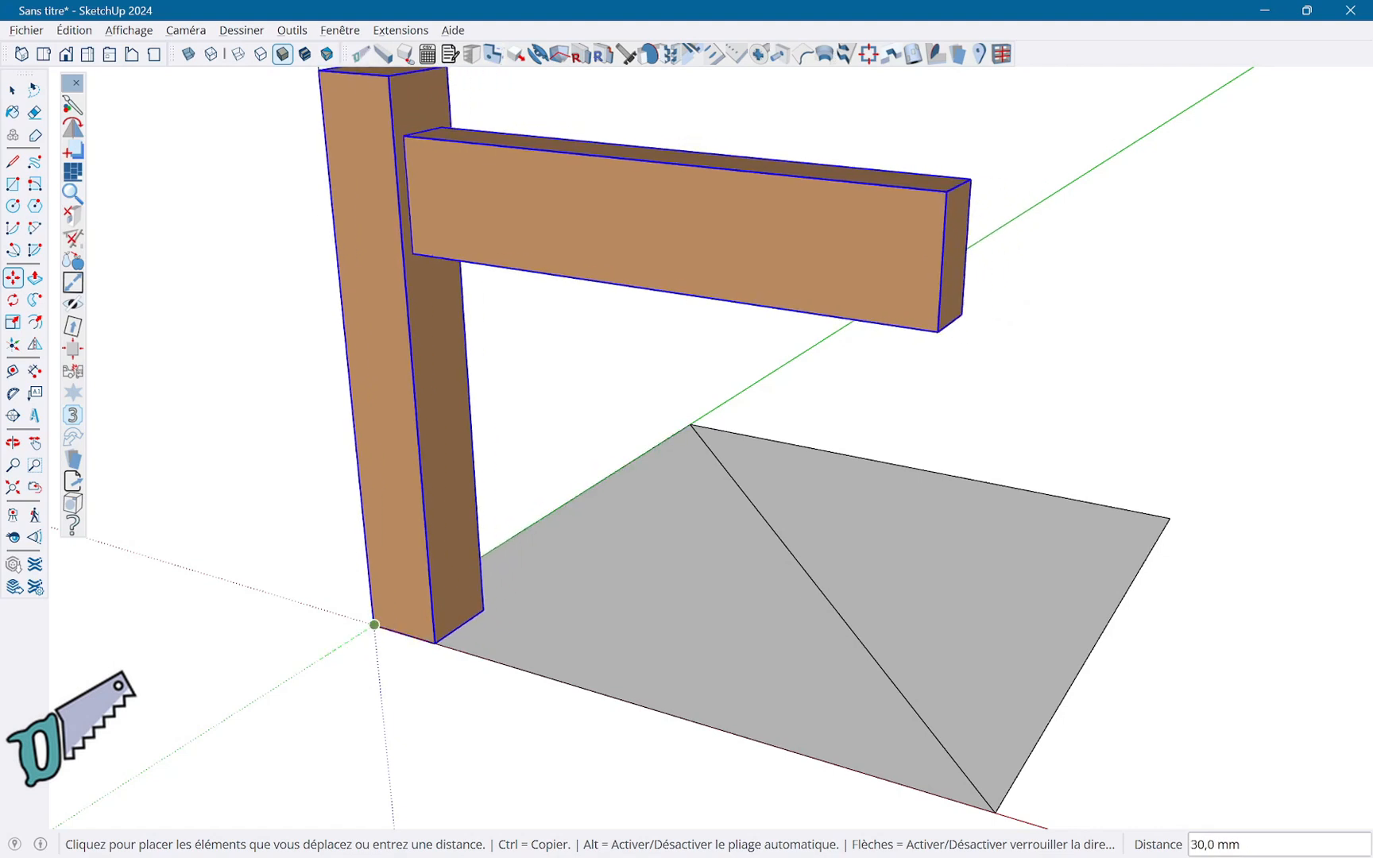
left_click(373, 626)
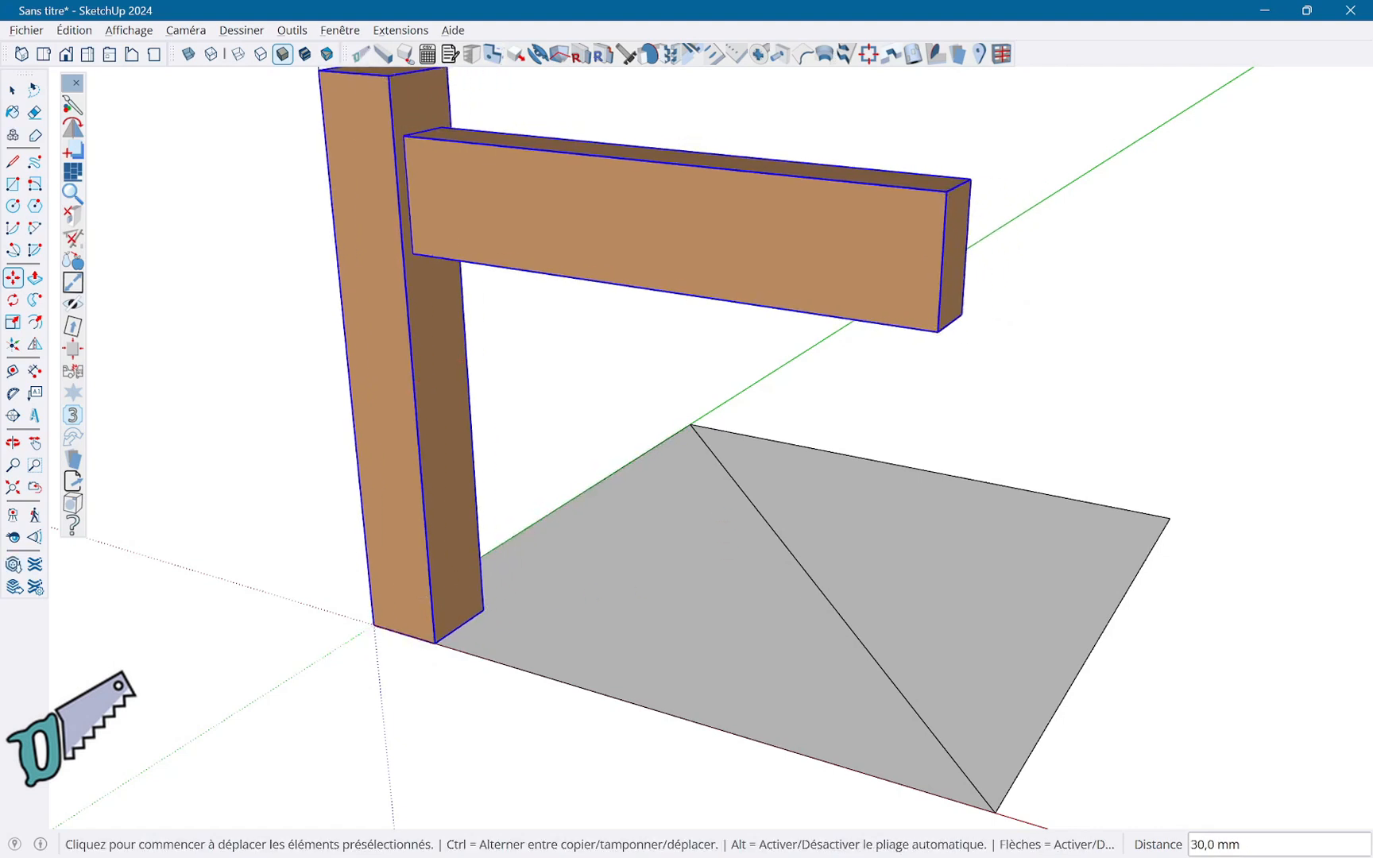
Step: Rotate a copy of the leg and rail 90° around the diagonal's midpoint onto the square's corner on the red axis
key("q")
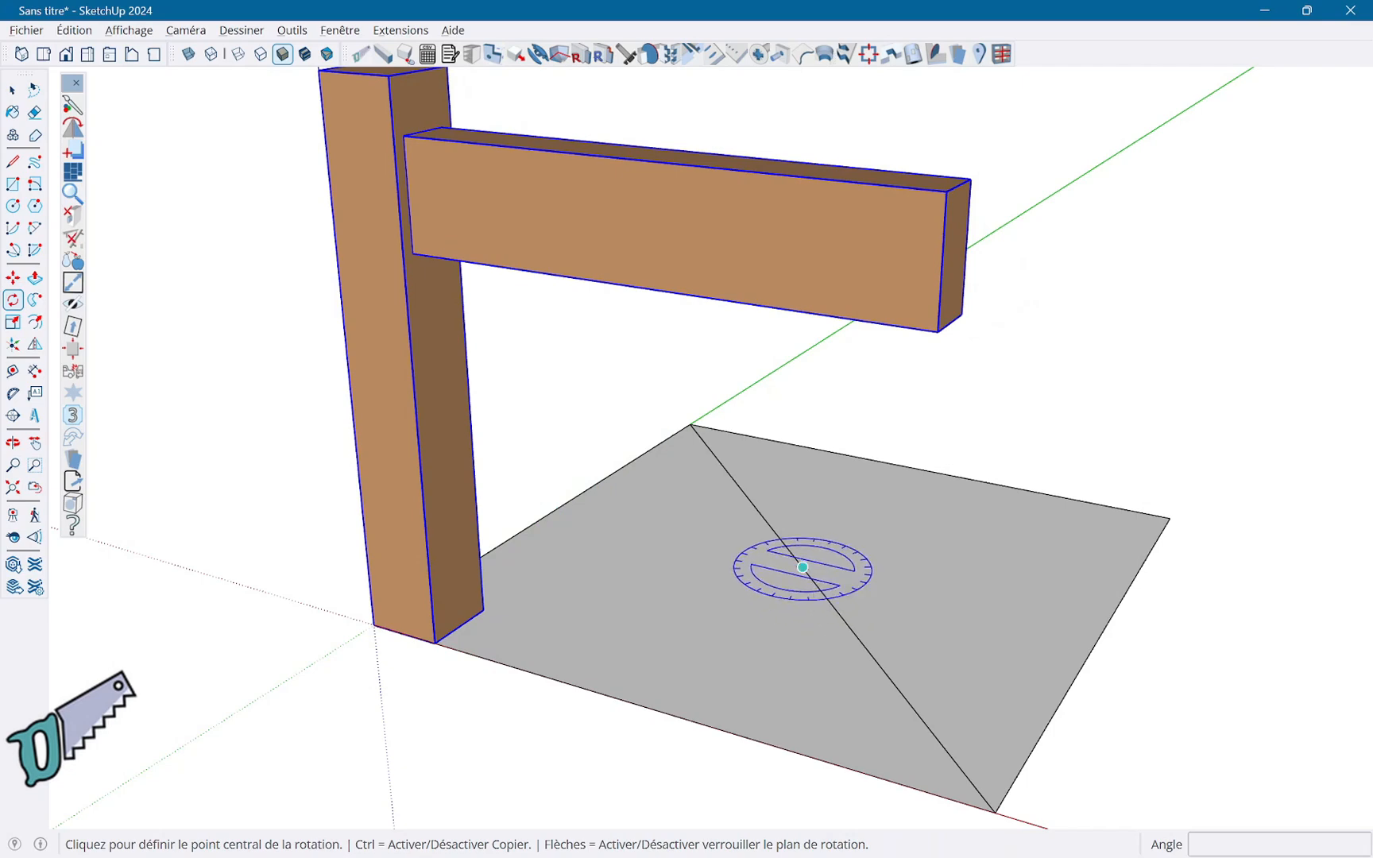
left_click(803, 567)
left_click(375, 625)
key("ctrl")
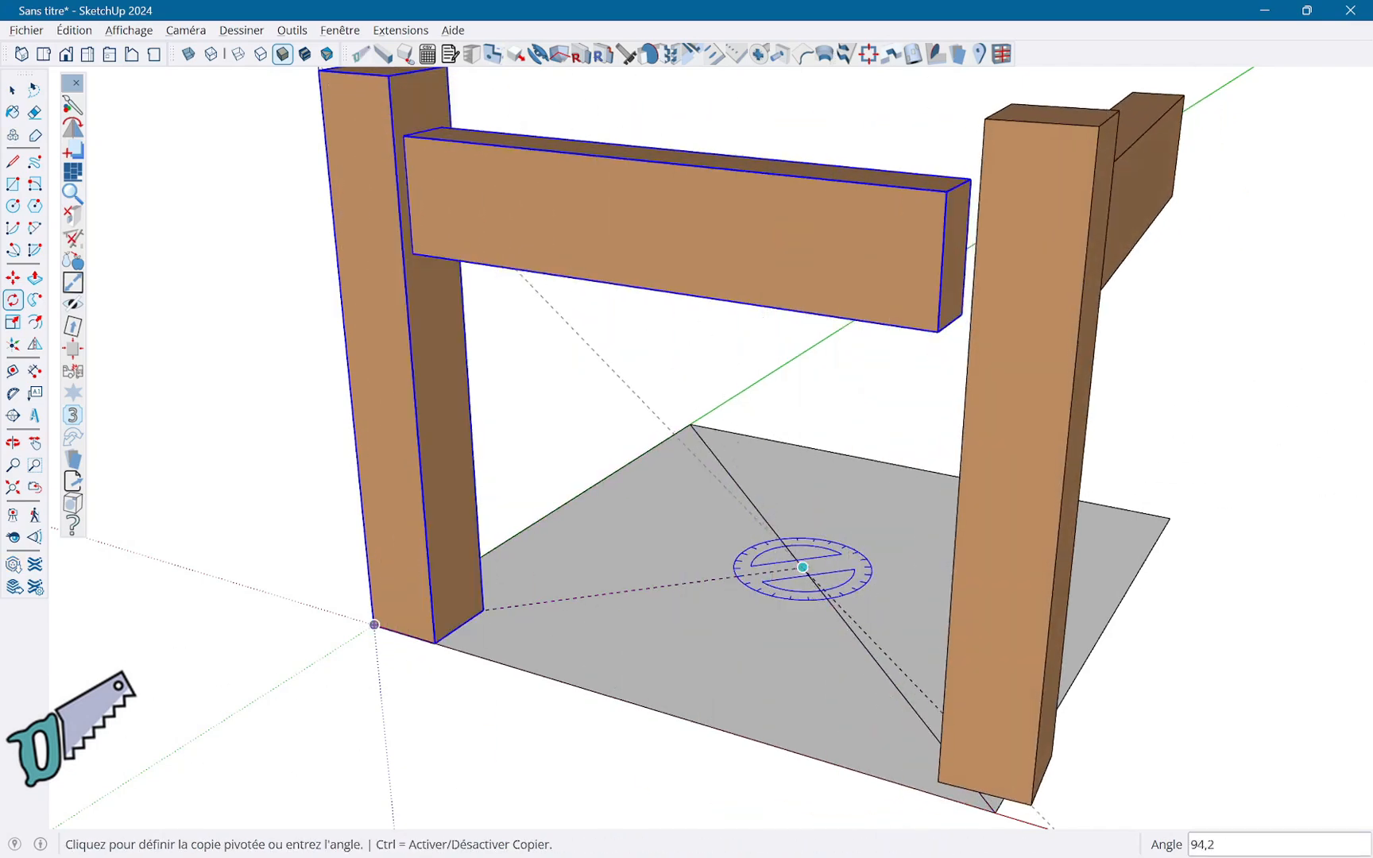
left_click(890, 735)
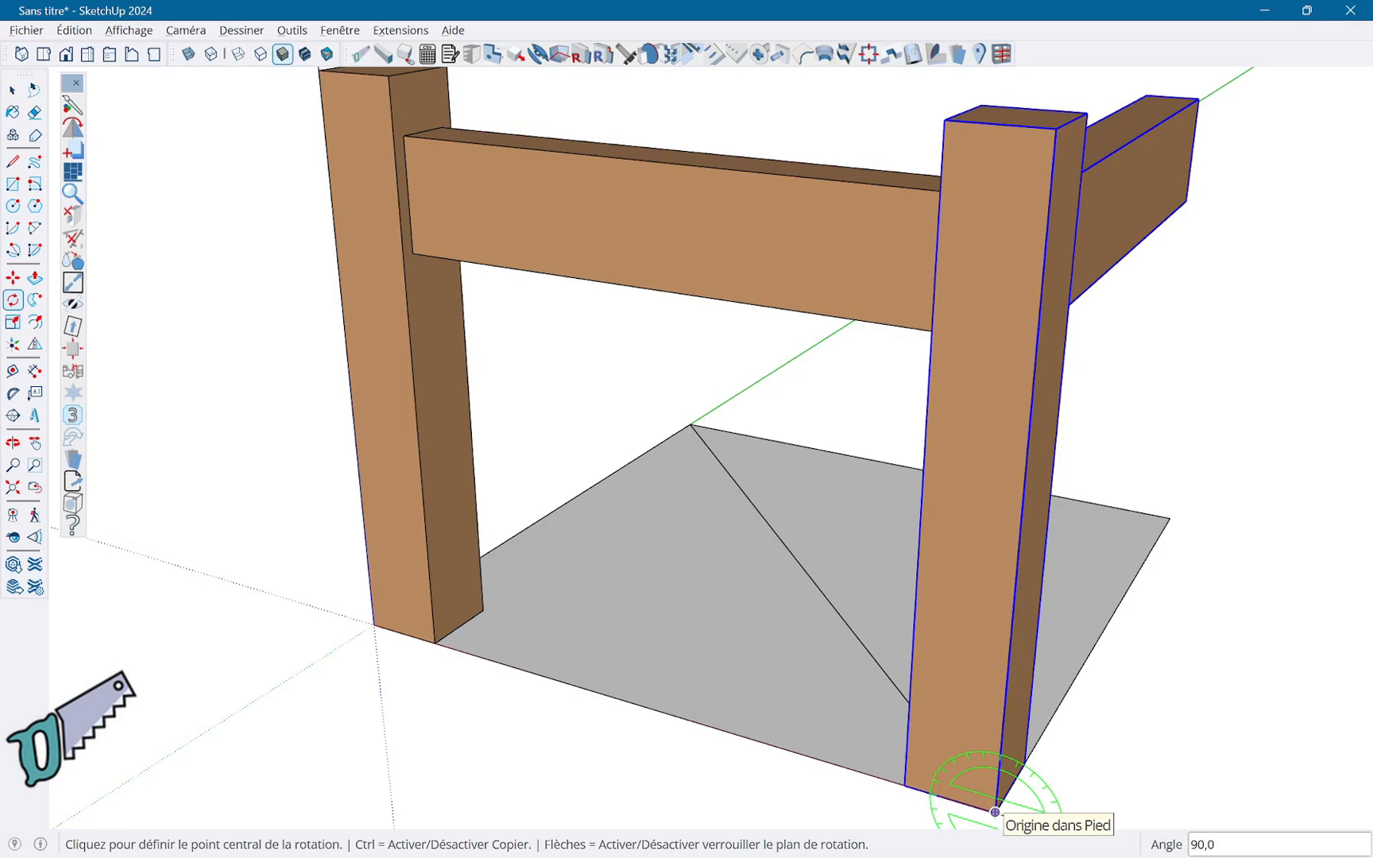
Step: Repeat the rotated leg-and-rail copy three times at 90° to form the complete four-leg frame
type("*")
key("Return")
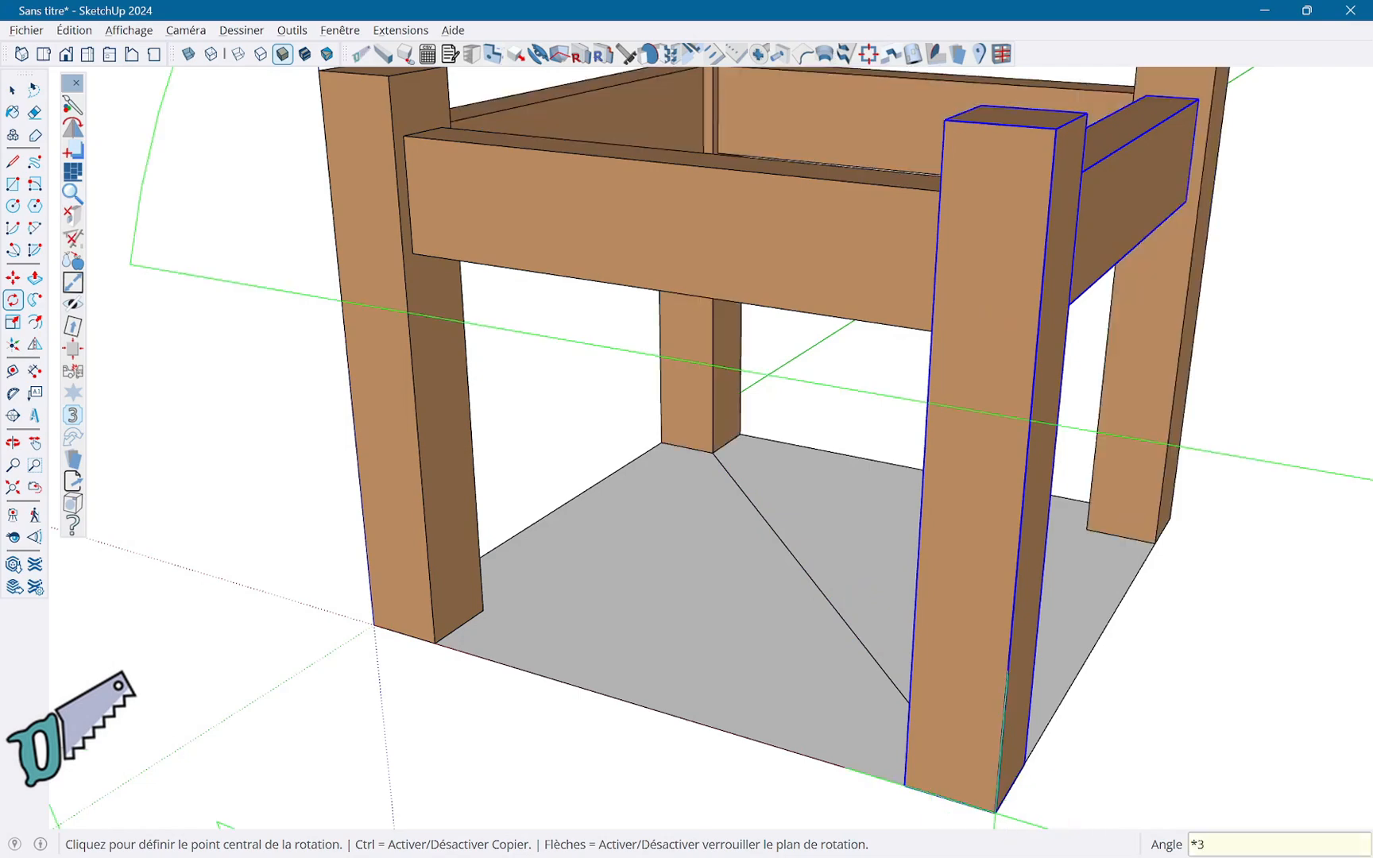
scroll(1005, 692, "down", 5)
middle_click_drag(888, 711, 567, 537)
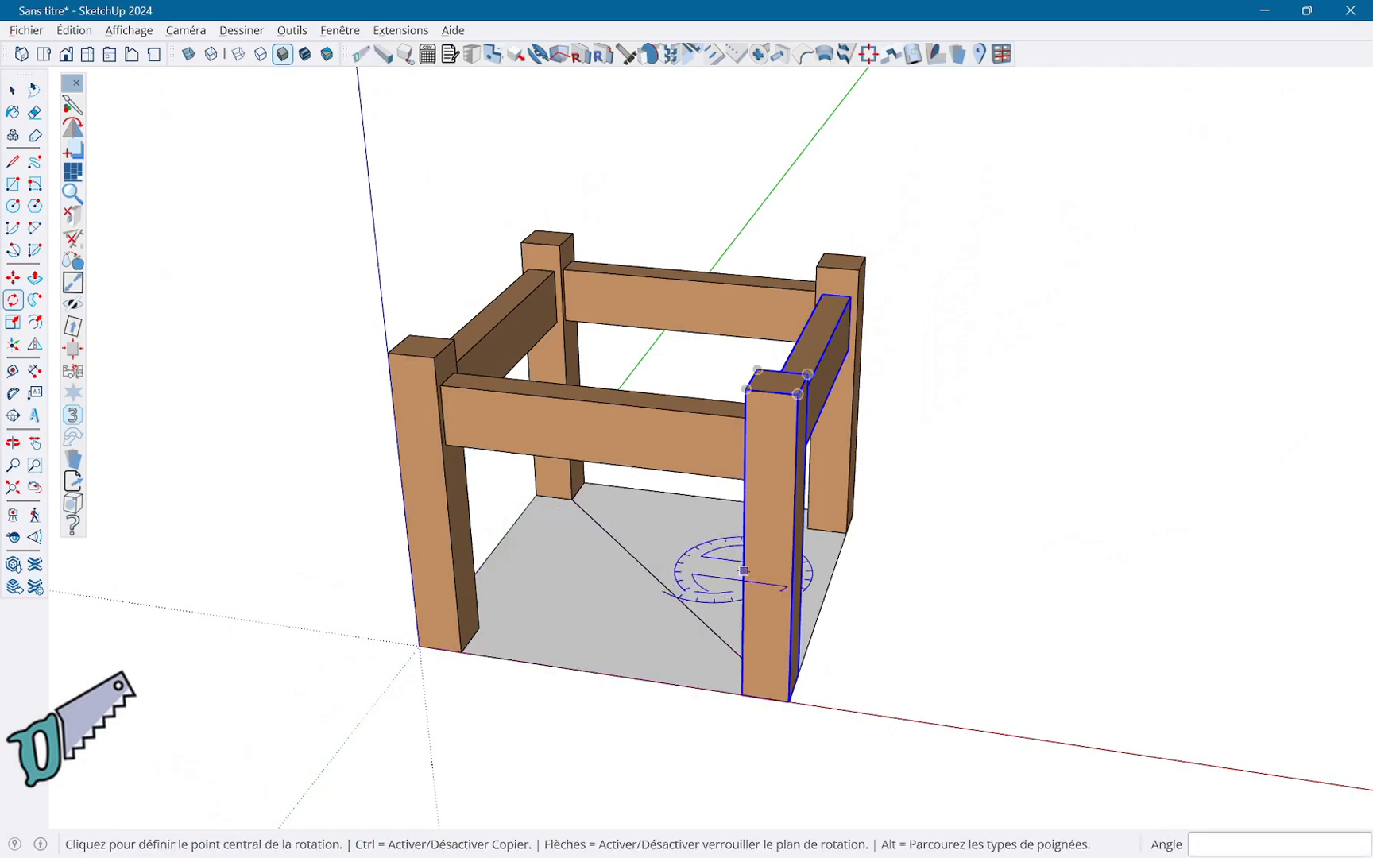
key("space")
Step: Delete the ground square and its diagonal construction line from beneath the frame
scroll(906, 609, "down", 2)
scroll(737, 646, "up", 2)
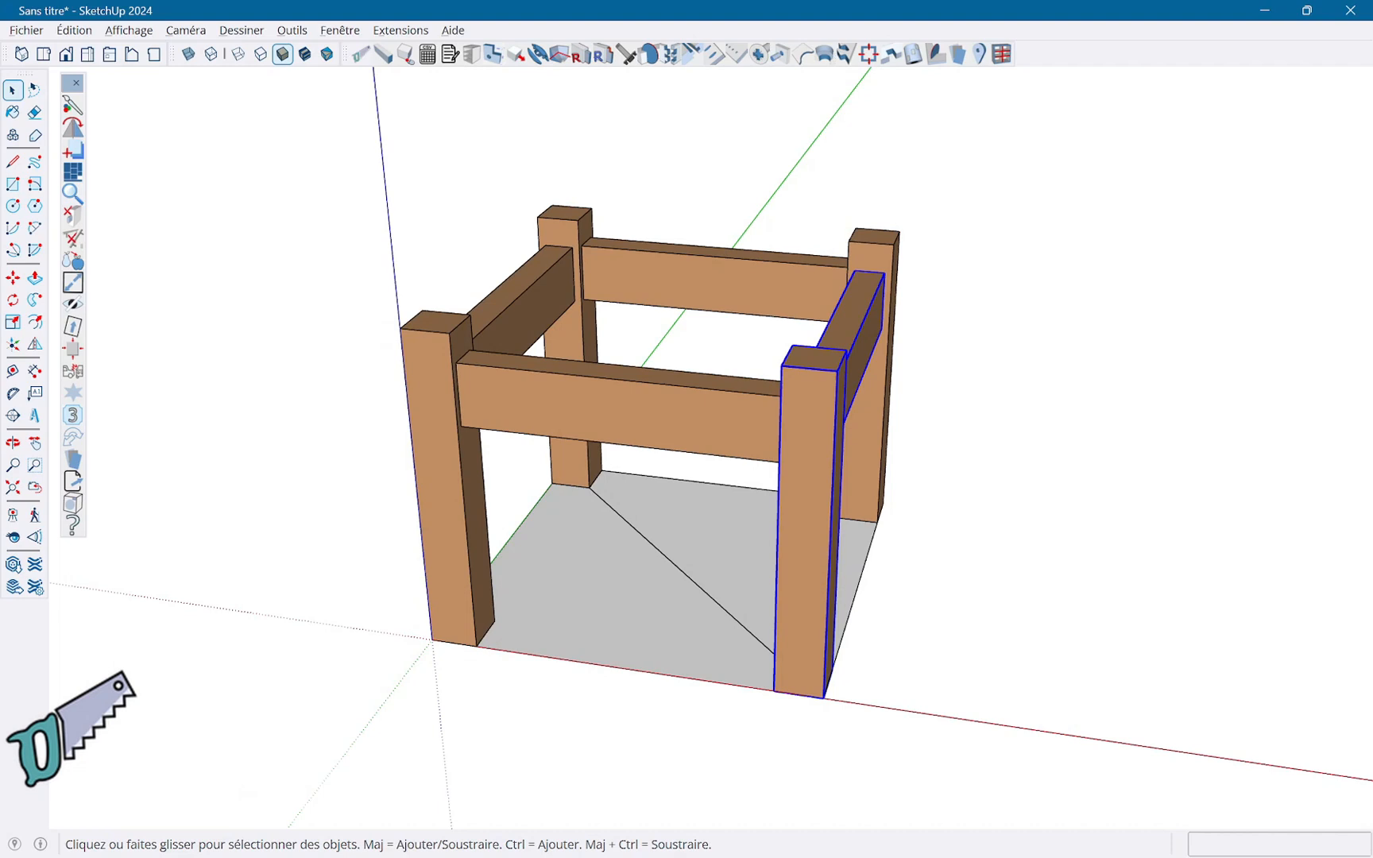
triple_click(620, 597)
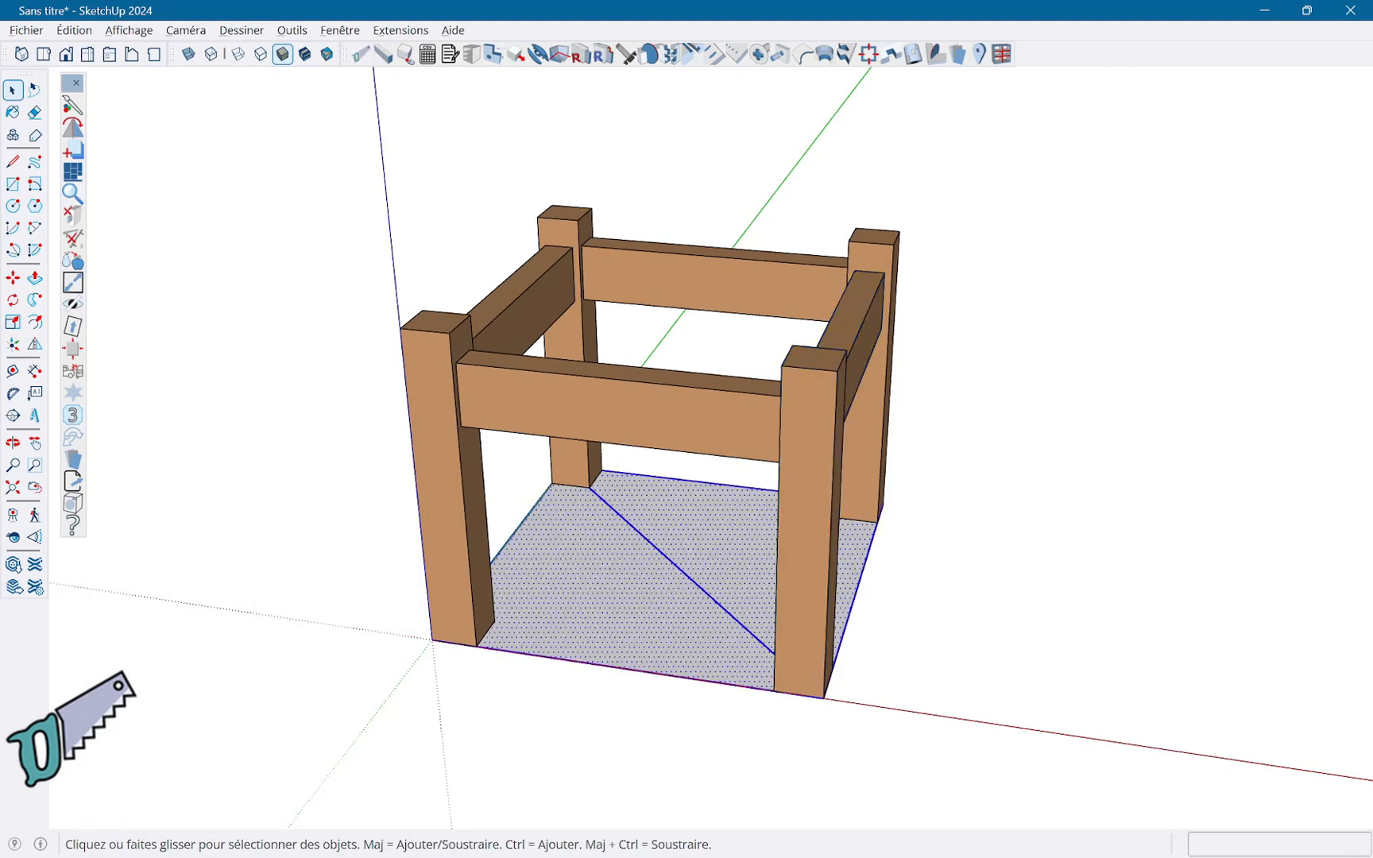
key("Delete")
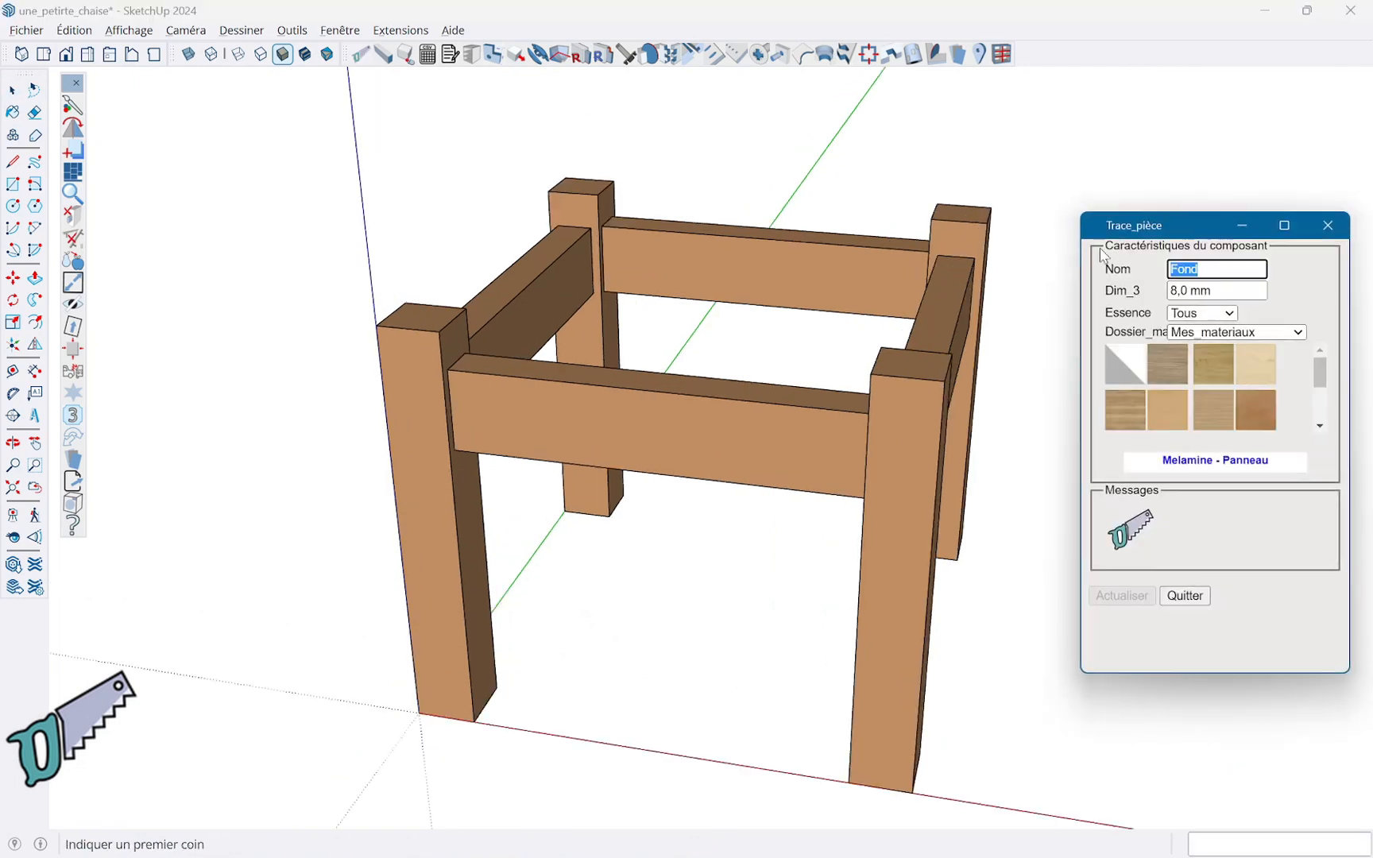
Step: Define a Trace_pièce part named Assise, 20 mm thick, in the Hetre - Massif material
type("Assise")
key("Tab")
type("2")
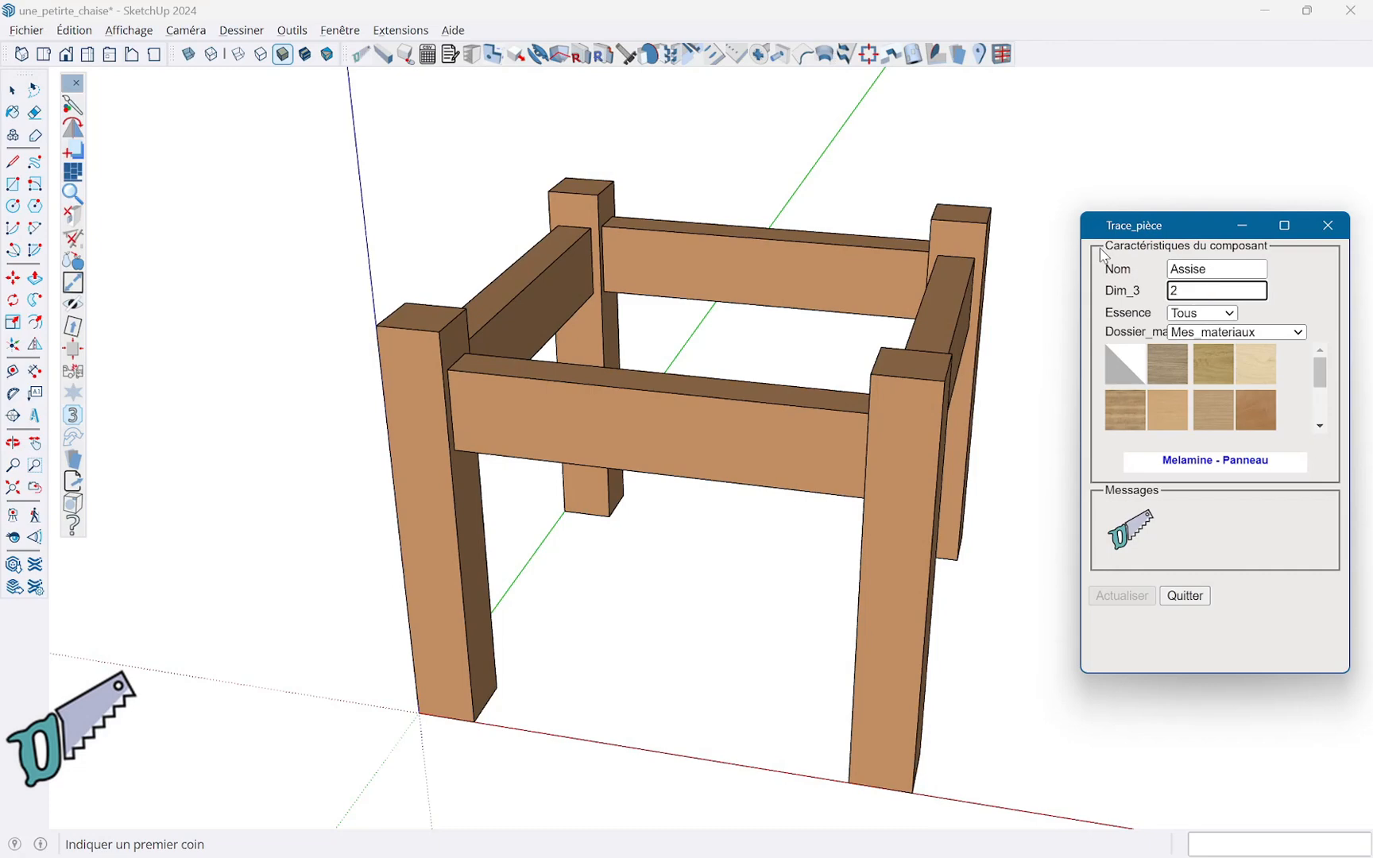
type("0")
key("Tab")
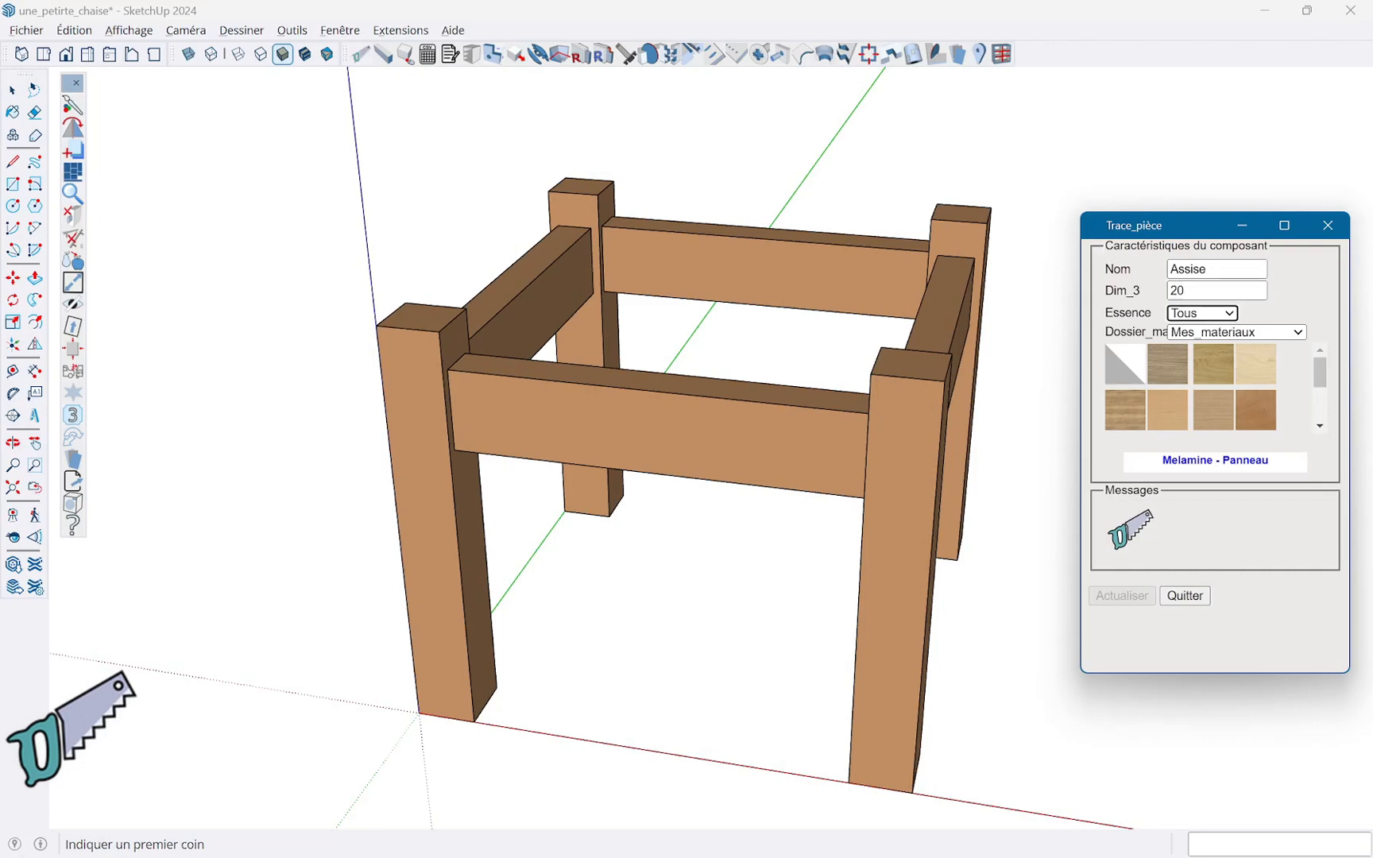
left_click(1244, 408)
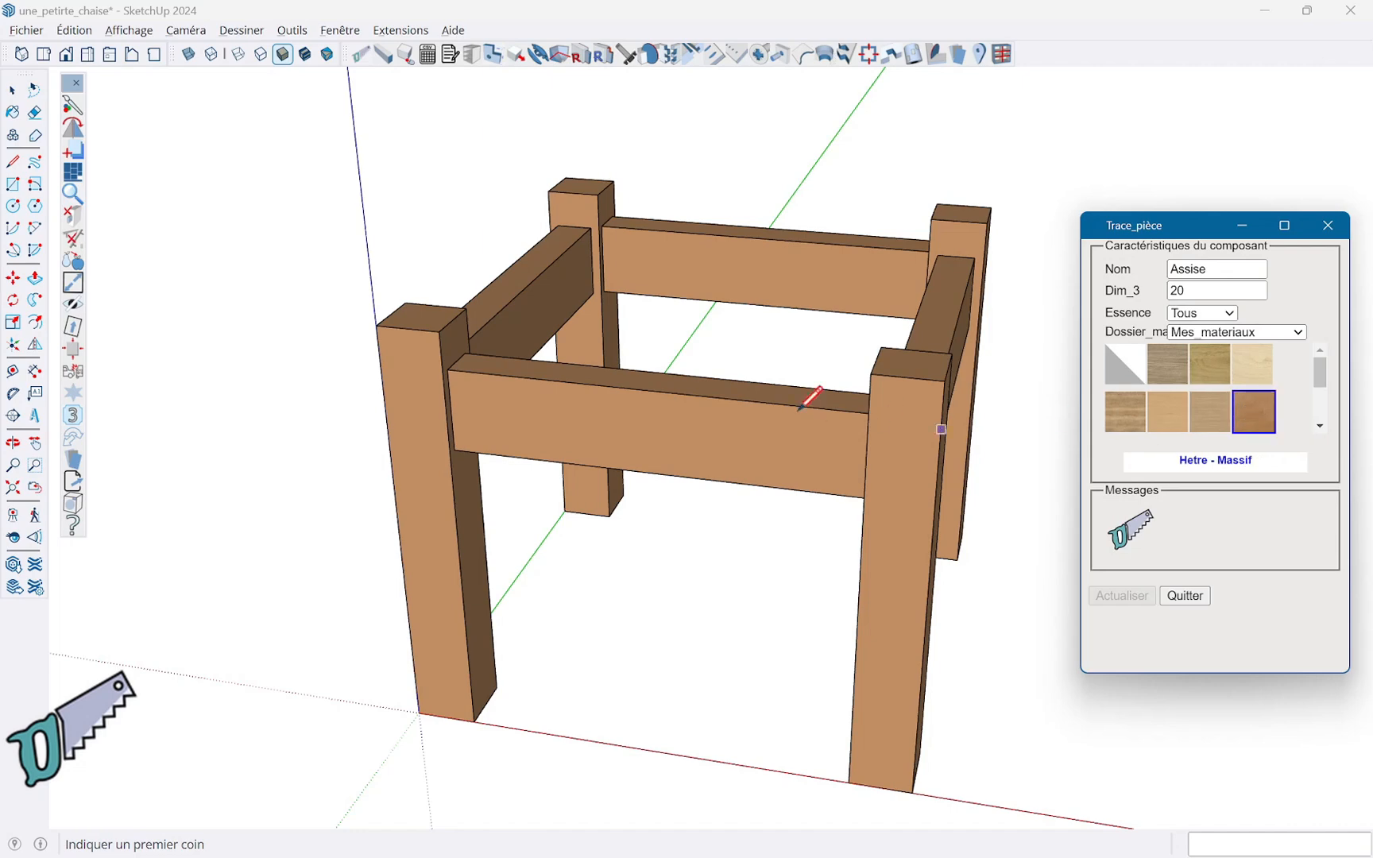
Step: Draw the 250 × 250 mm seat between opposite outer corners of the leg tops and shift it down flush with them
left_click(377, 326)
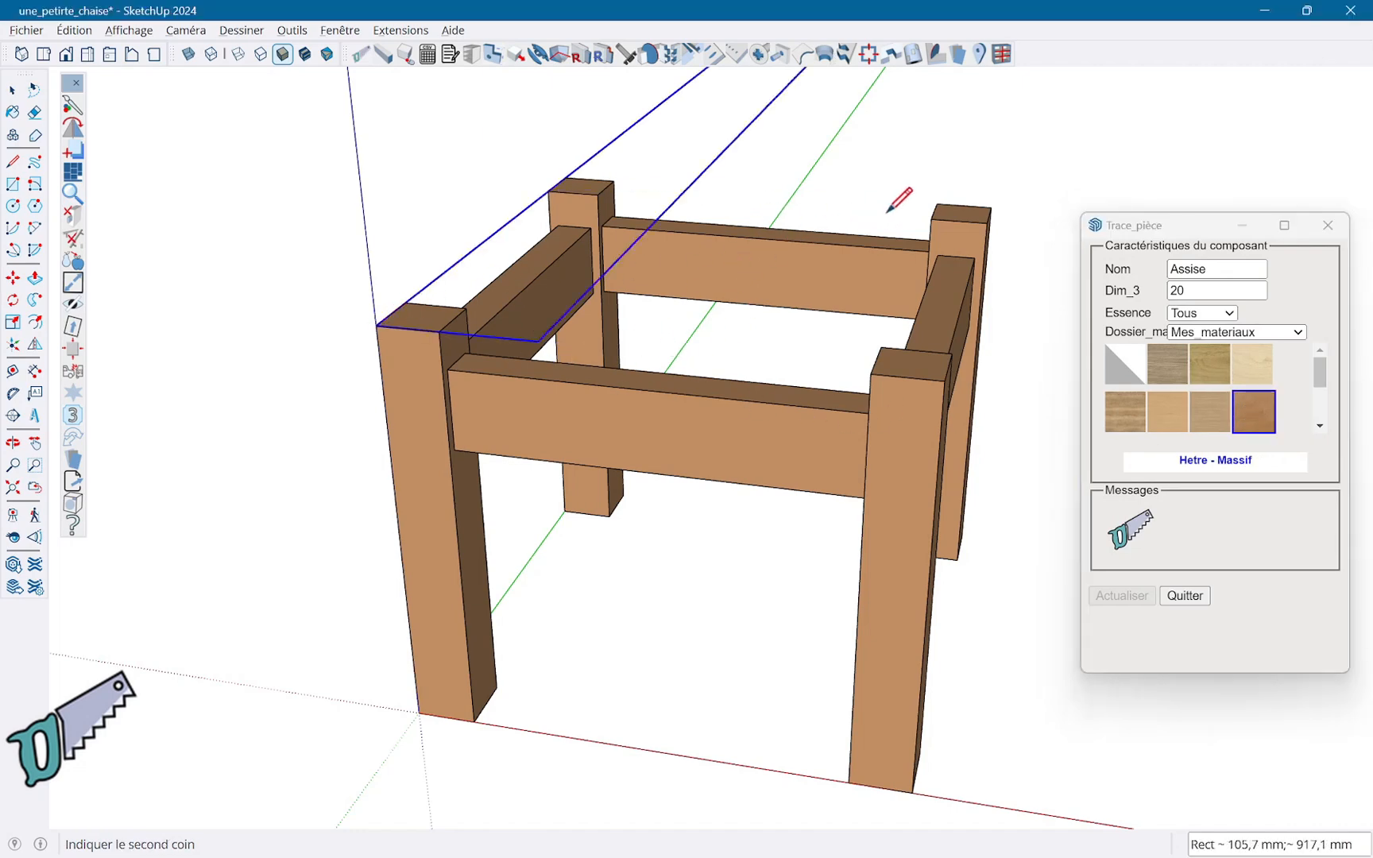
left_click(991, 208)
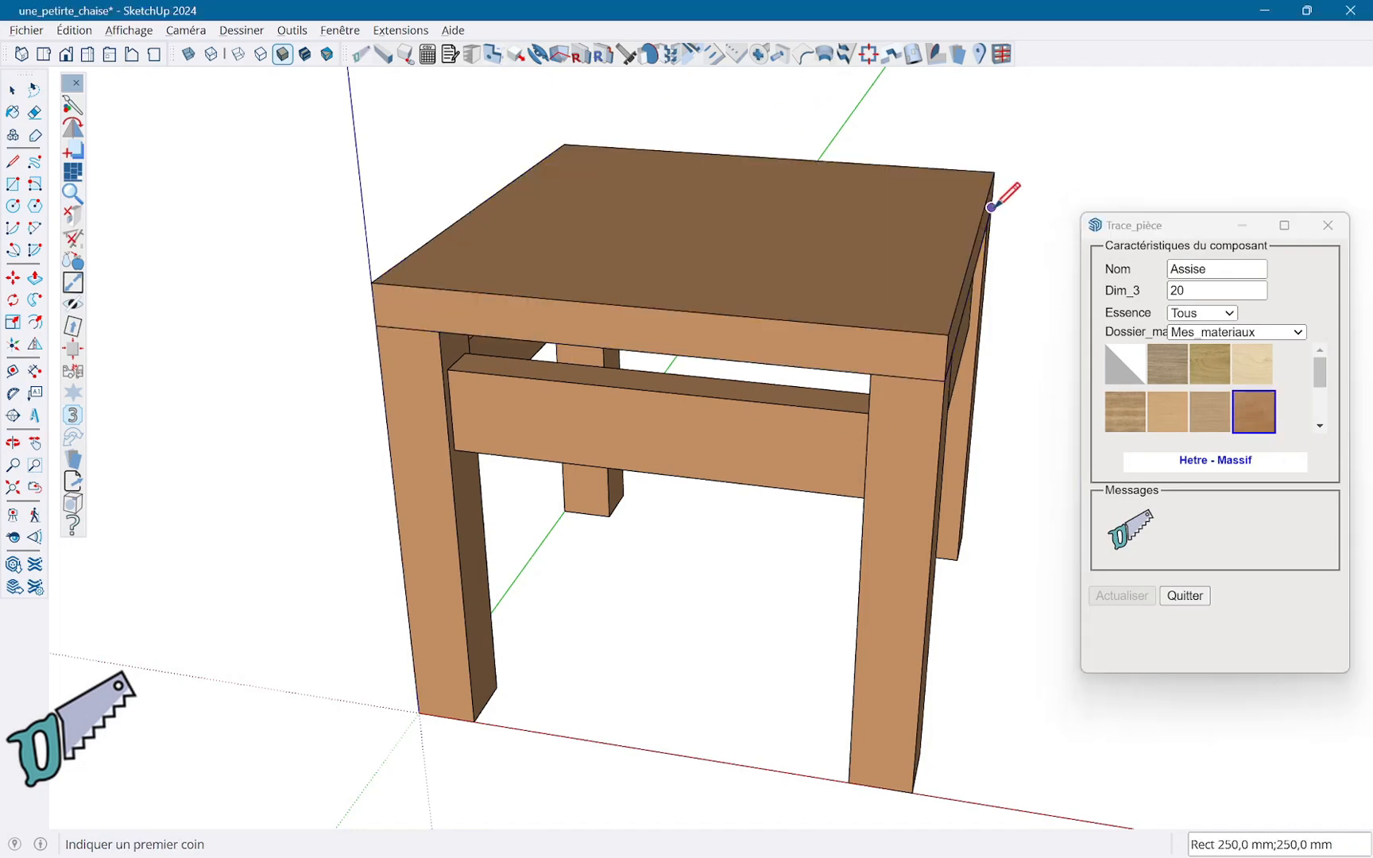
key("Tab")
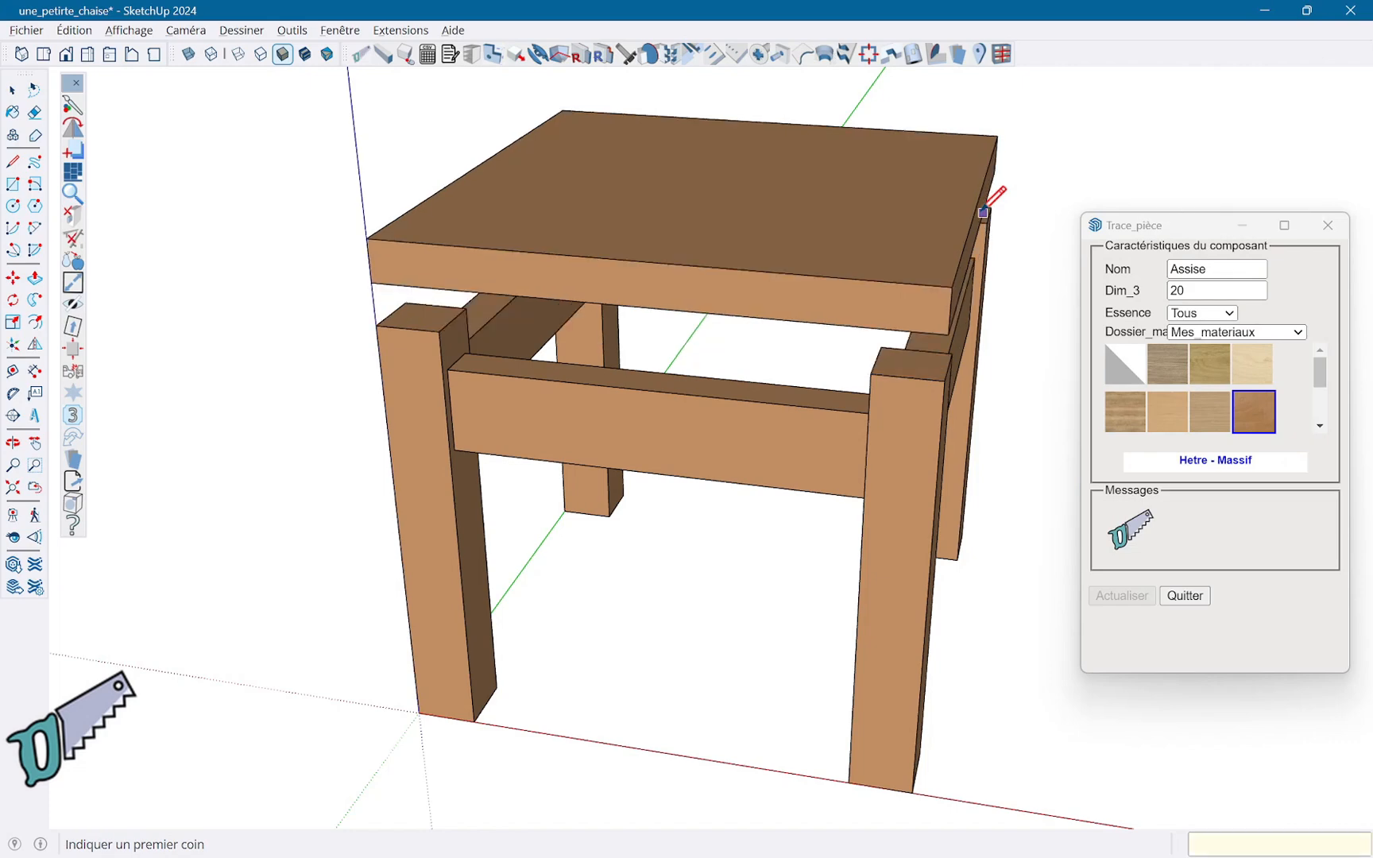
key("shift+Tab")
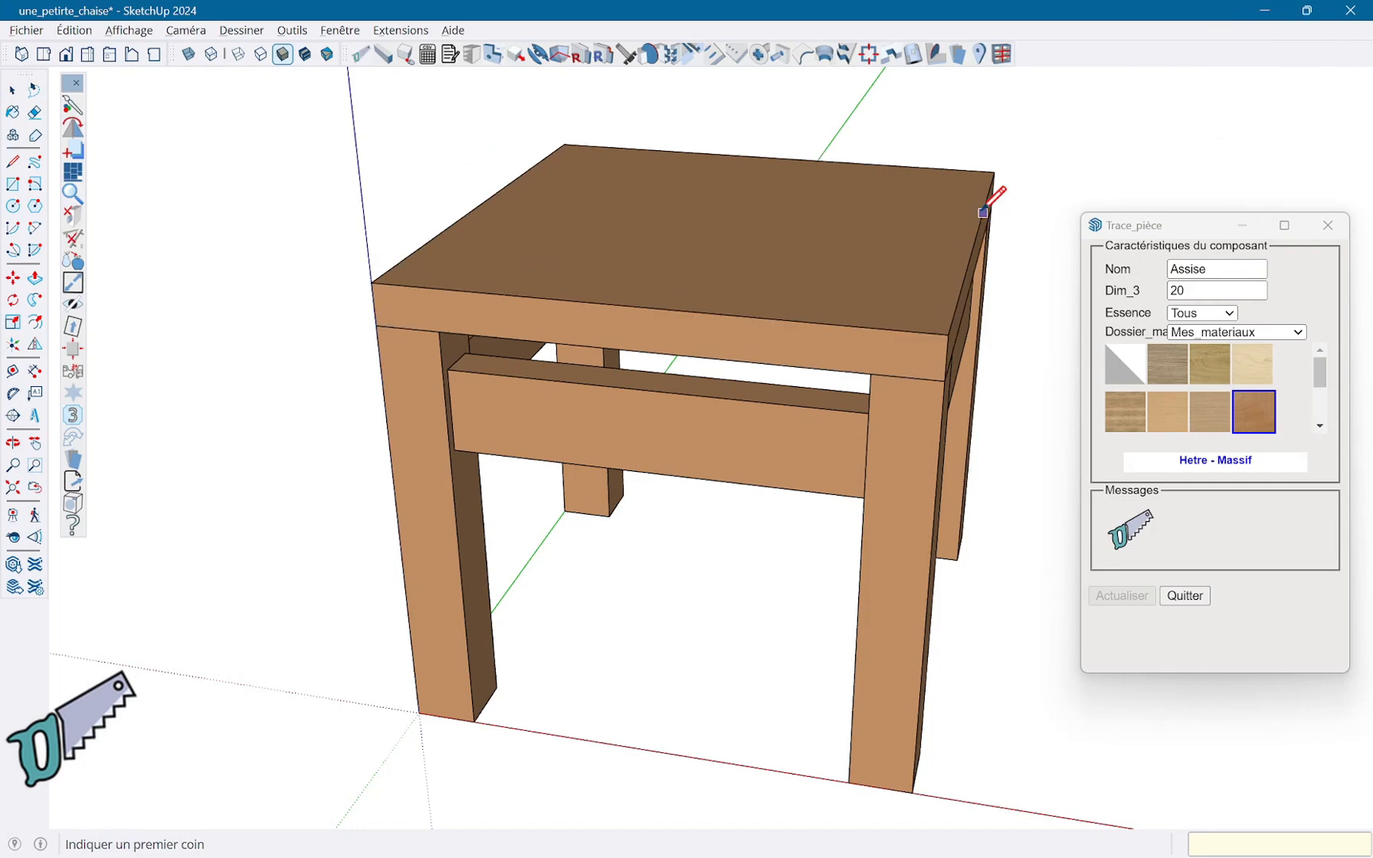
key("shift+Tab")
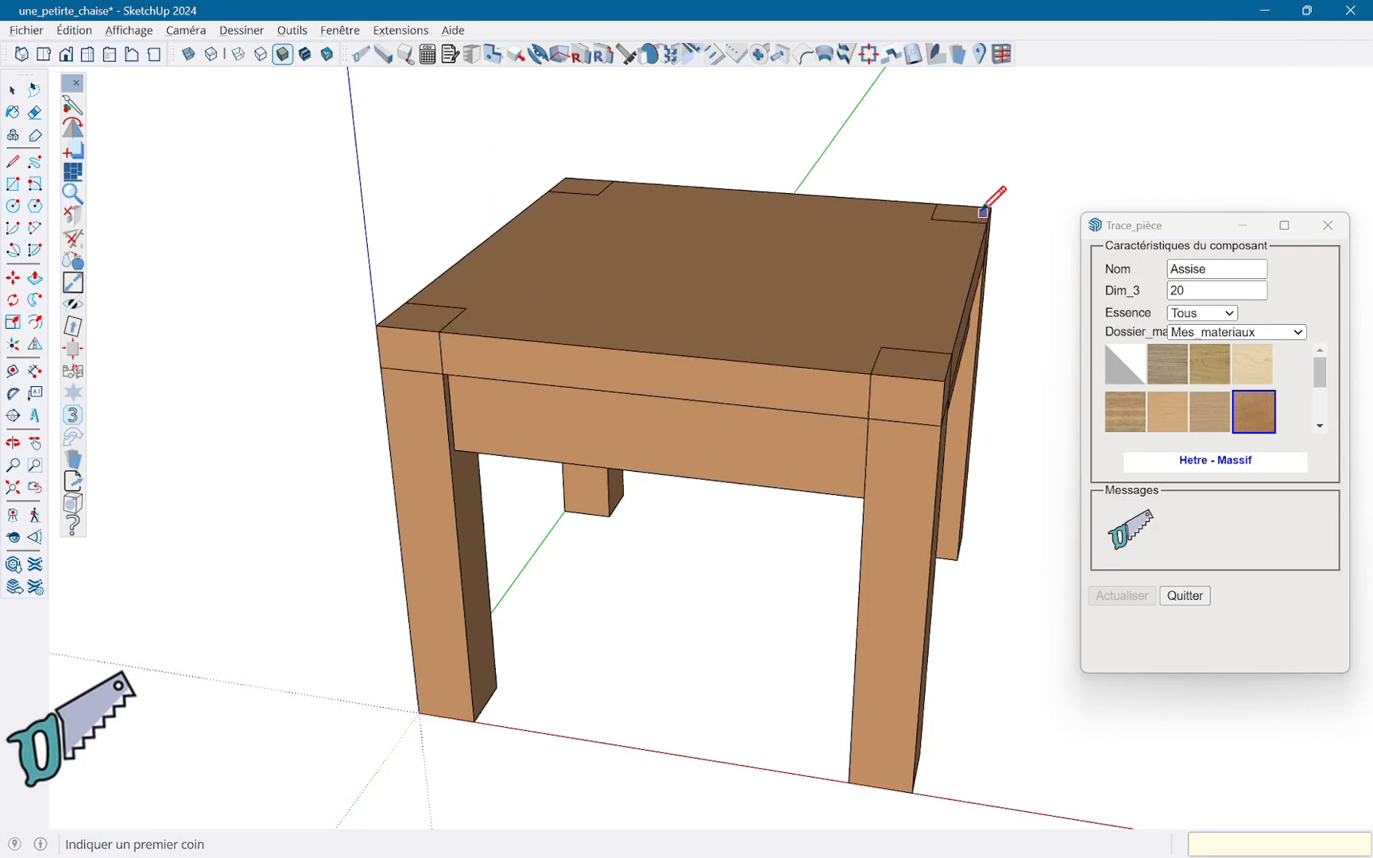
key("space")
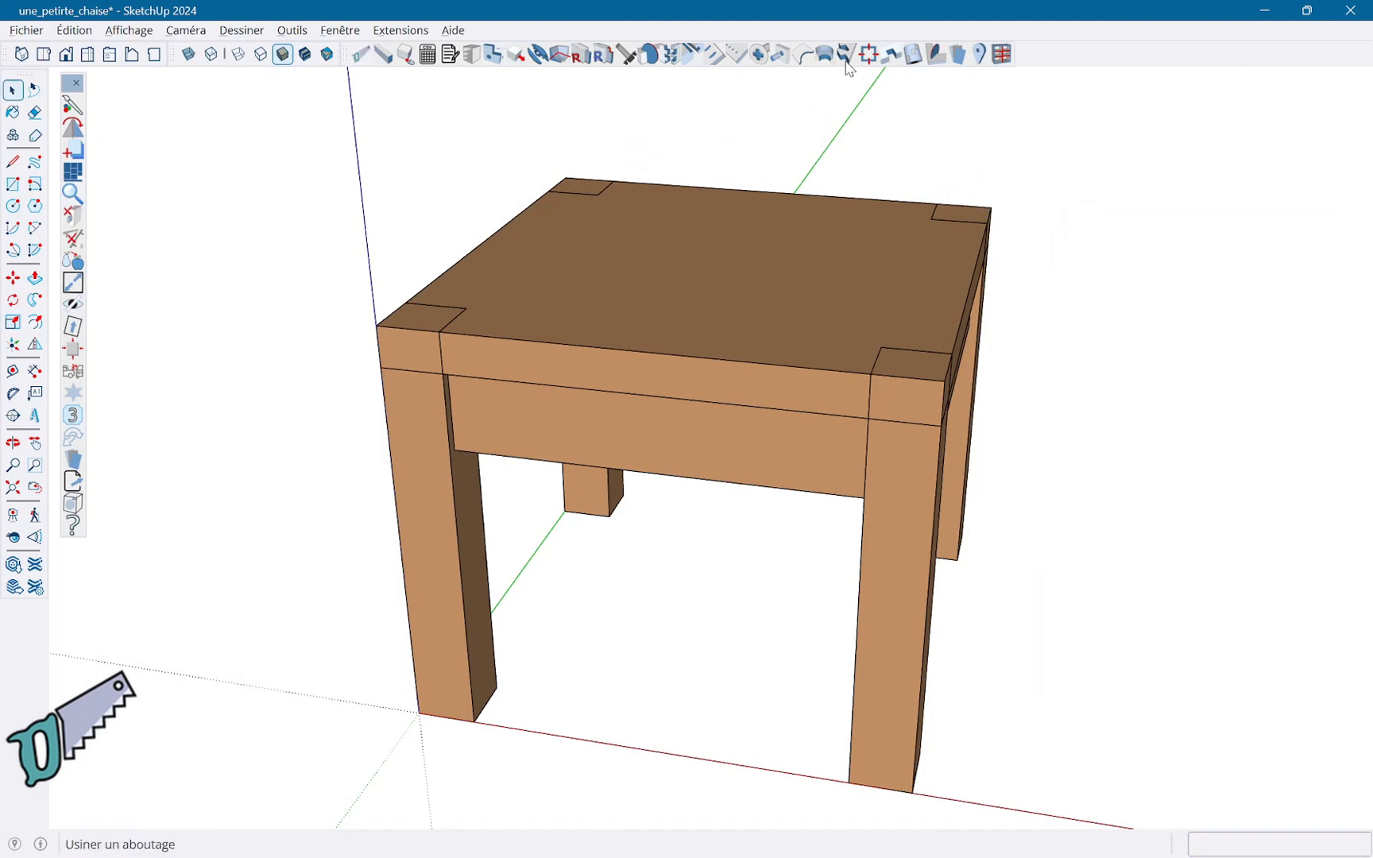
Step: Notch the seat around all four identical legs at once, using the legs as the cutting pieces
left_click(889, 59)
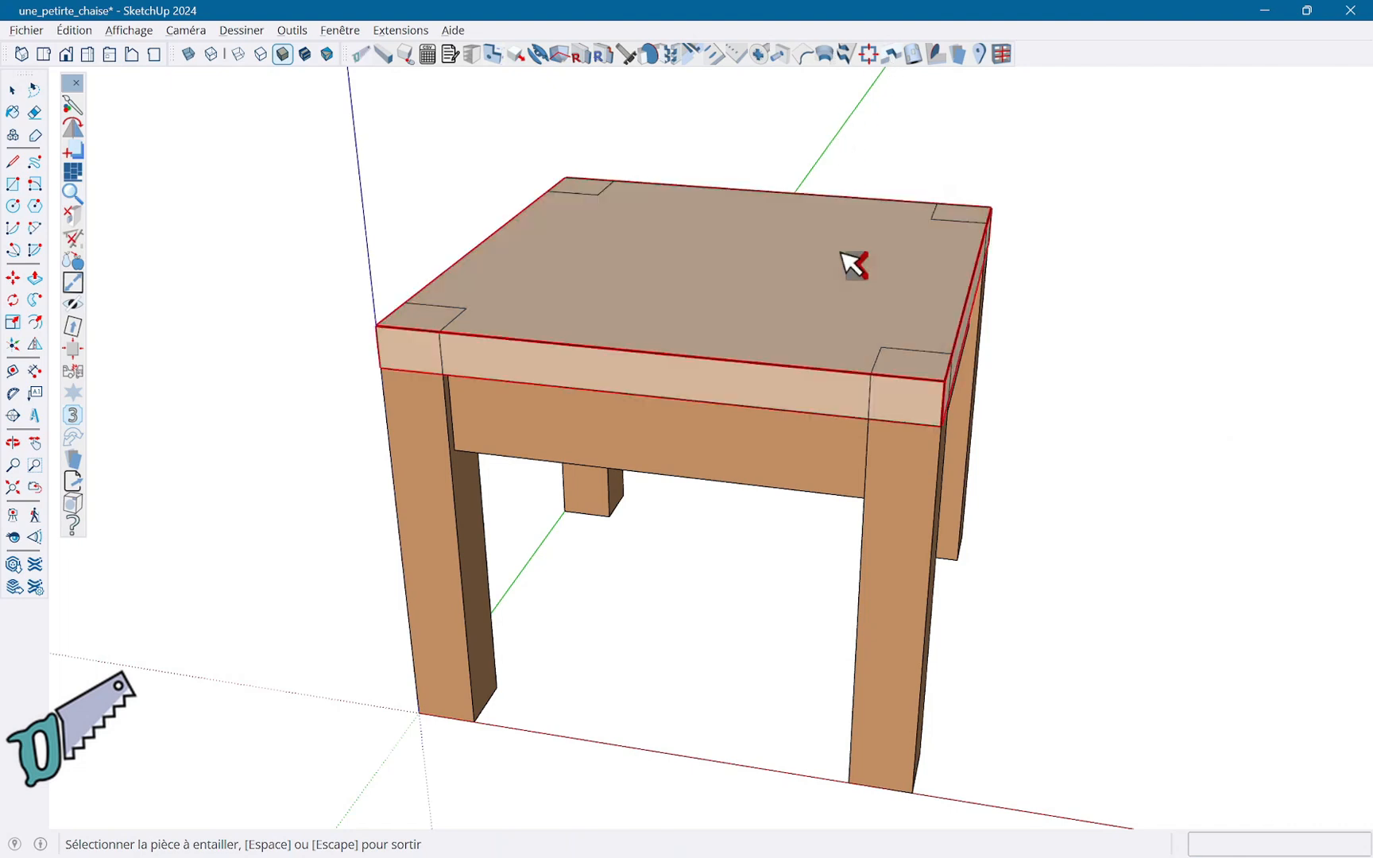
left_click(849, 273)
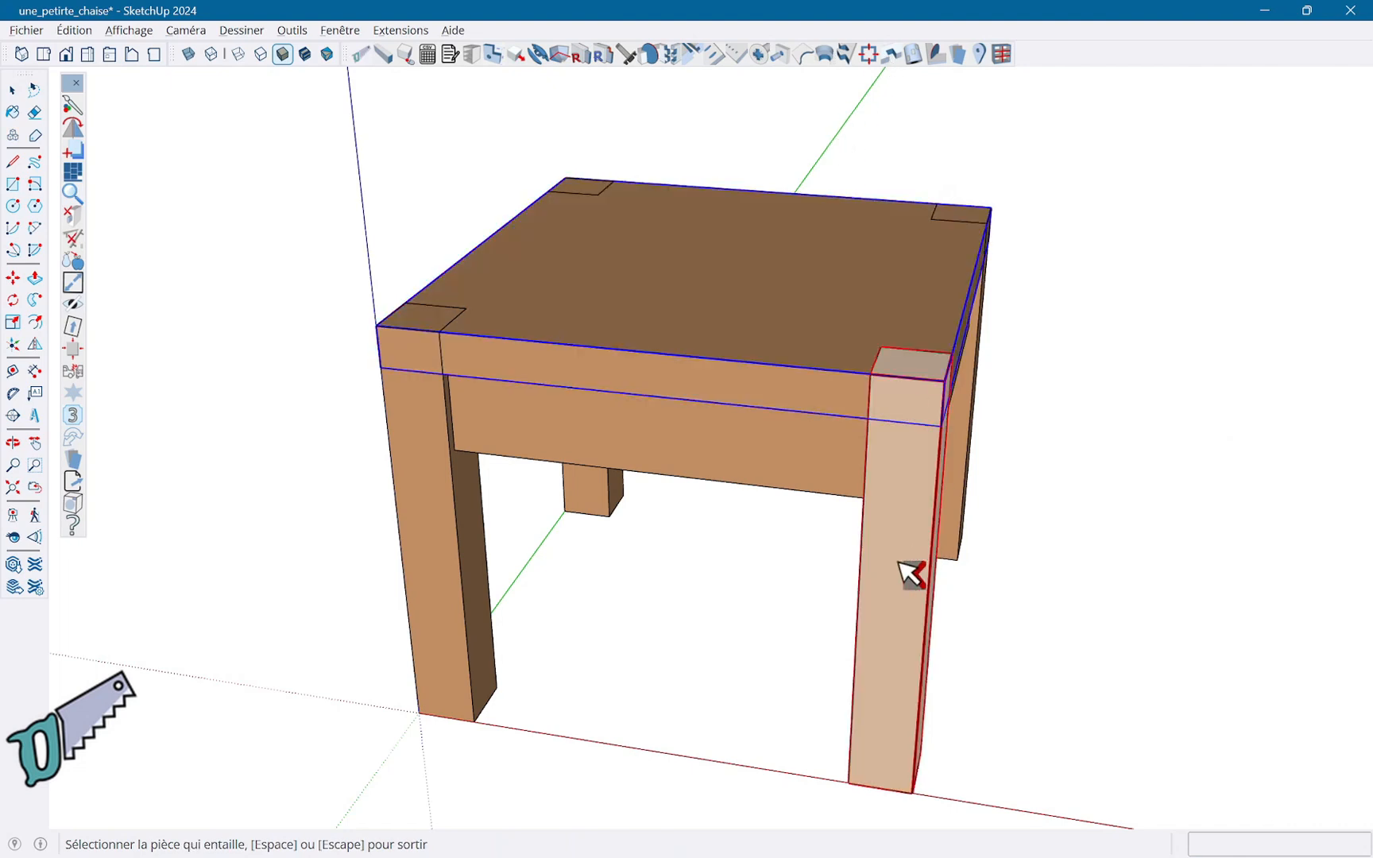
key("shift")
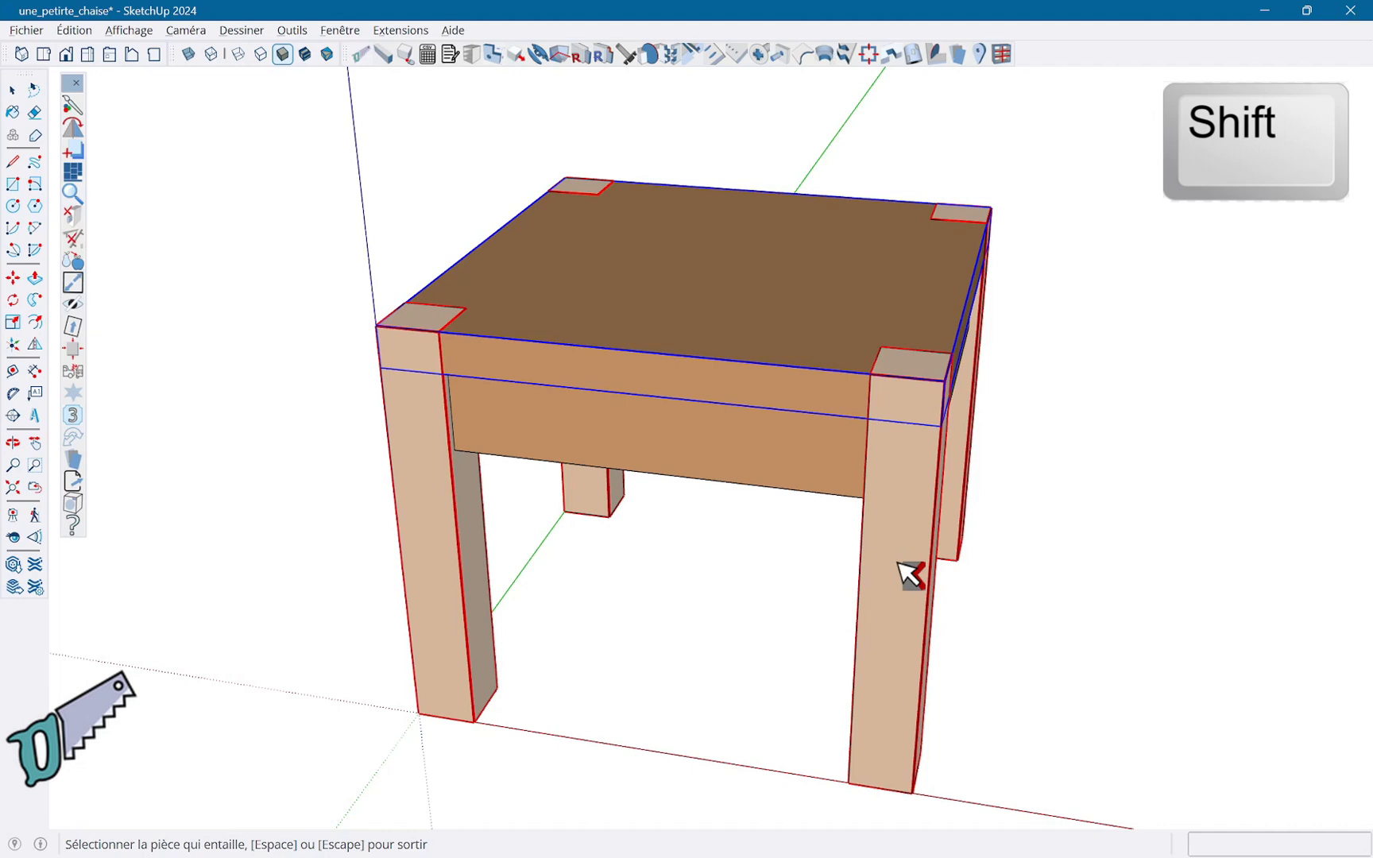
left_click(900, 565, "shift")
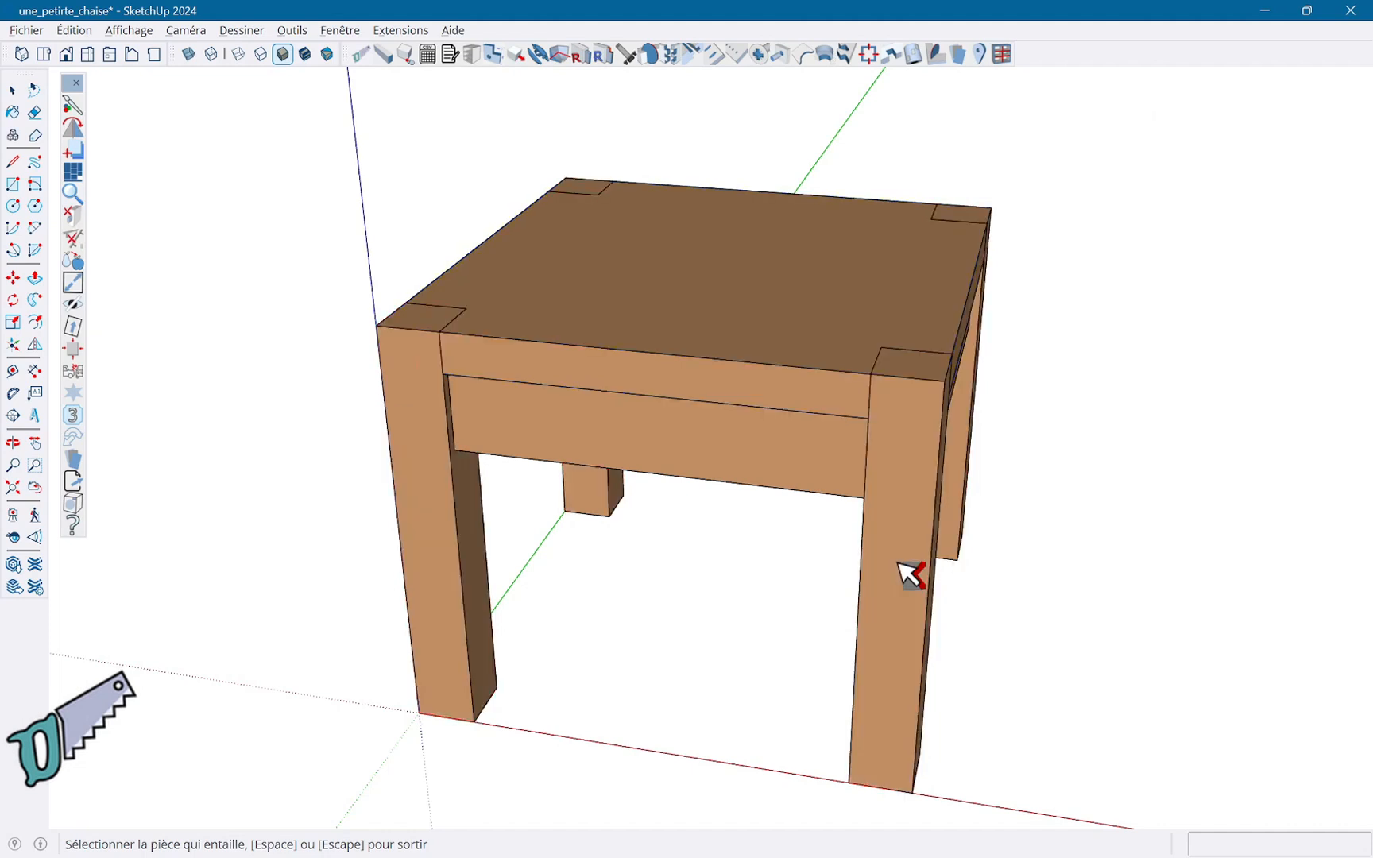
key("space")
left_click(754, 250)
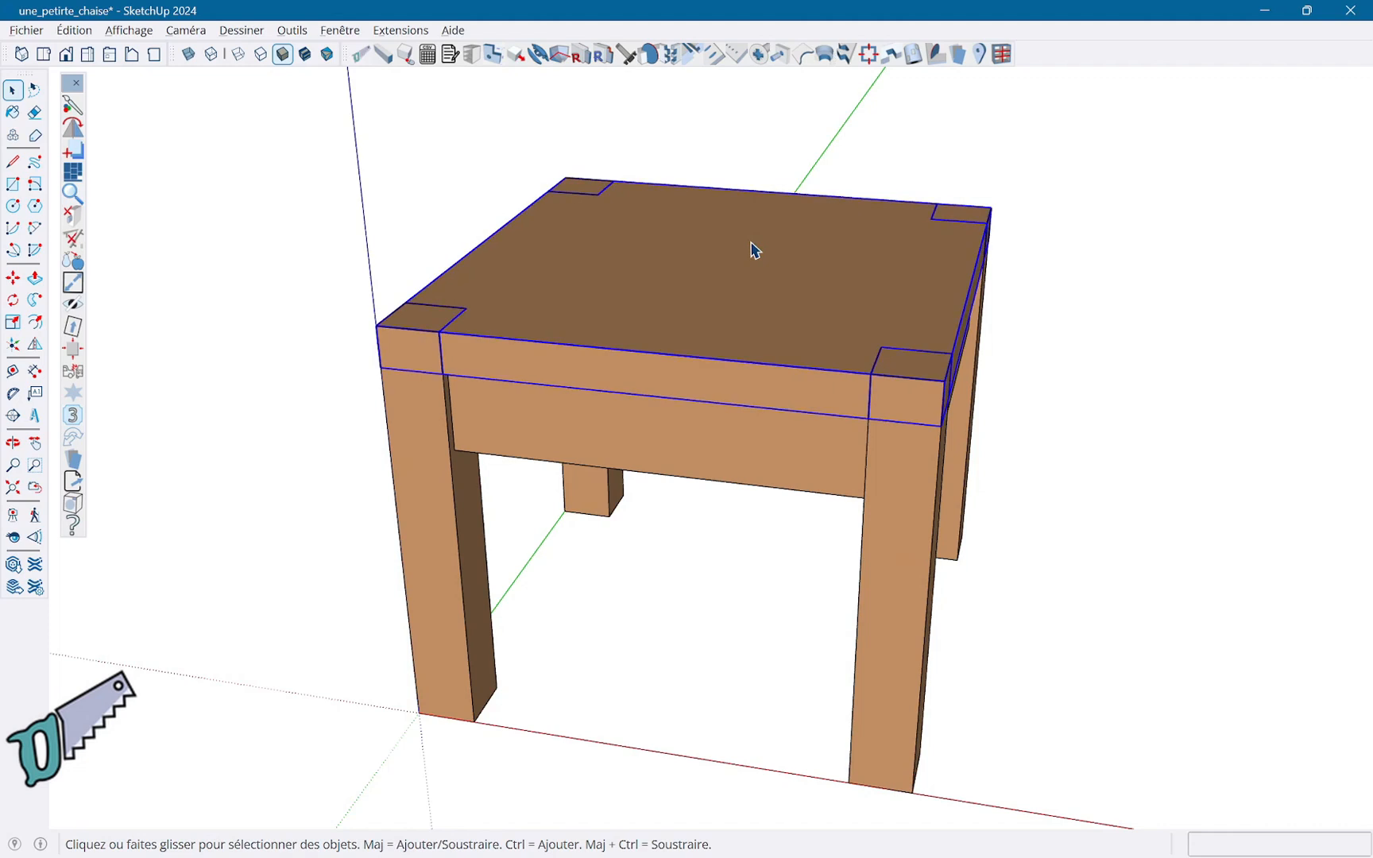
key("m")
left_click(751, 240)
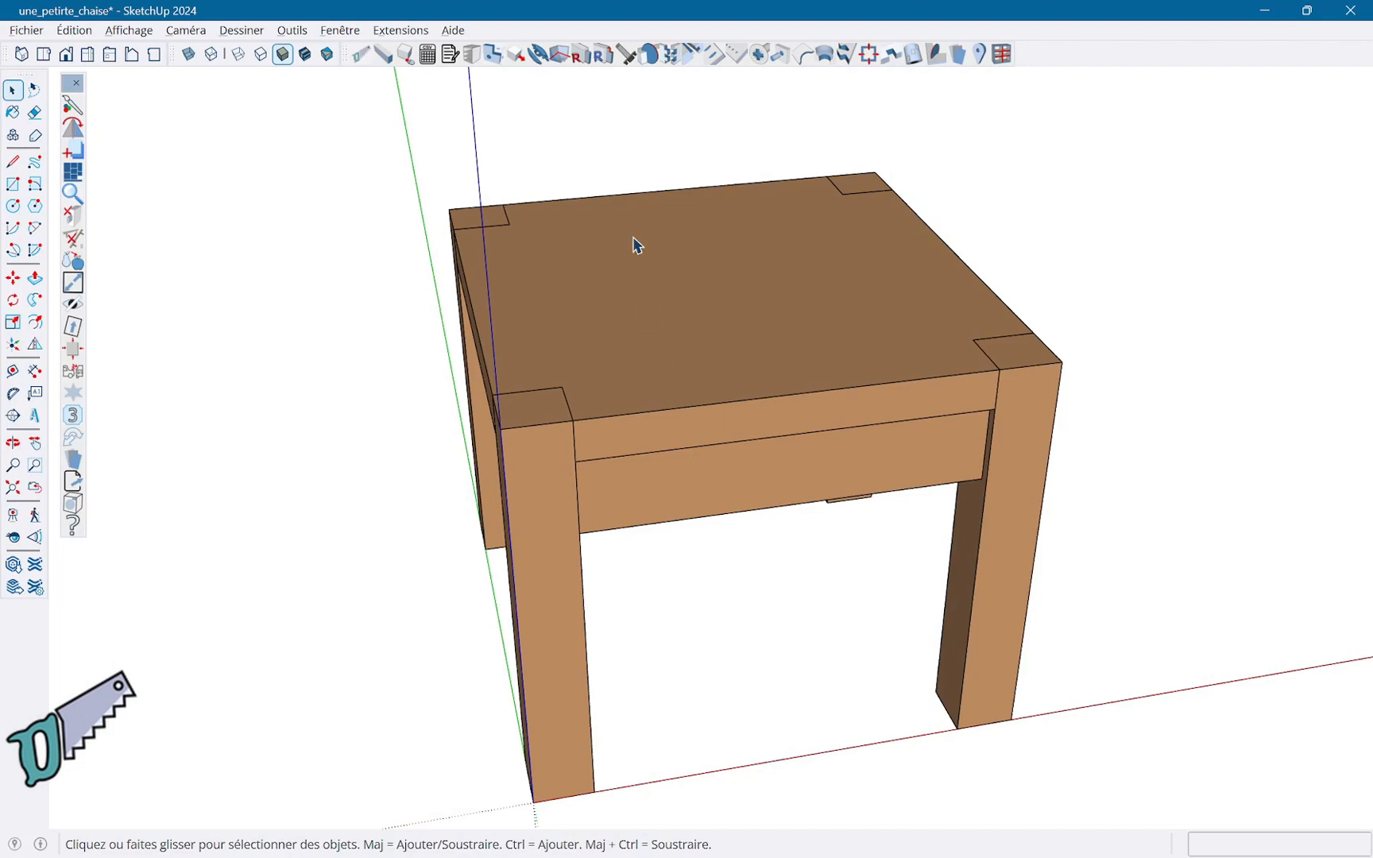
Step: Start Rafale_tenon and set Arasement to 5 mm, tenon thickness to 10 mm and length to 20 mm
left_click(577, 65)
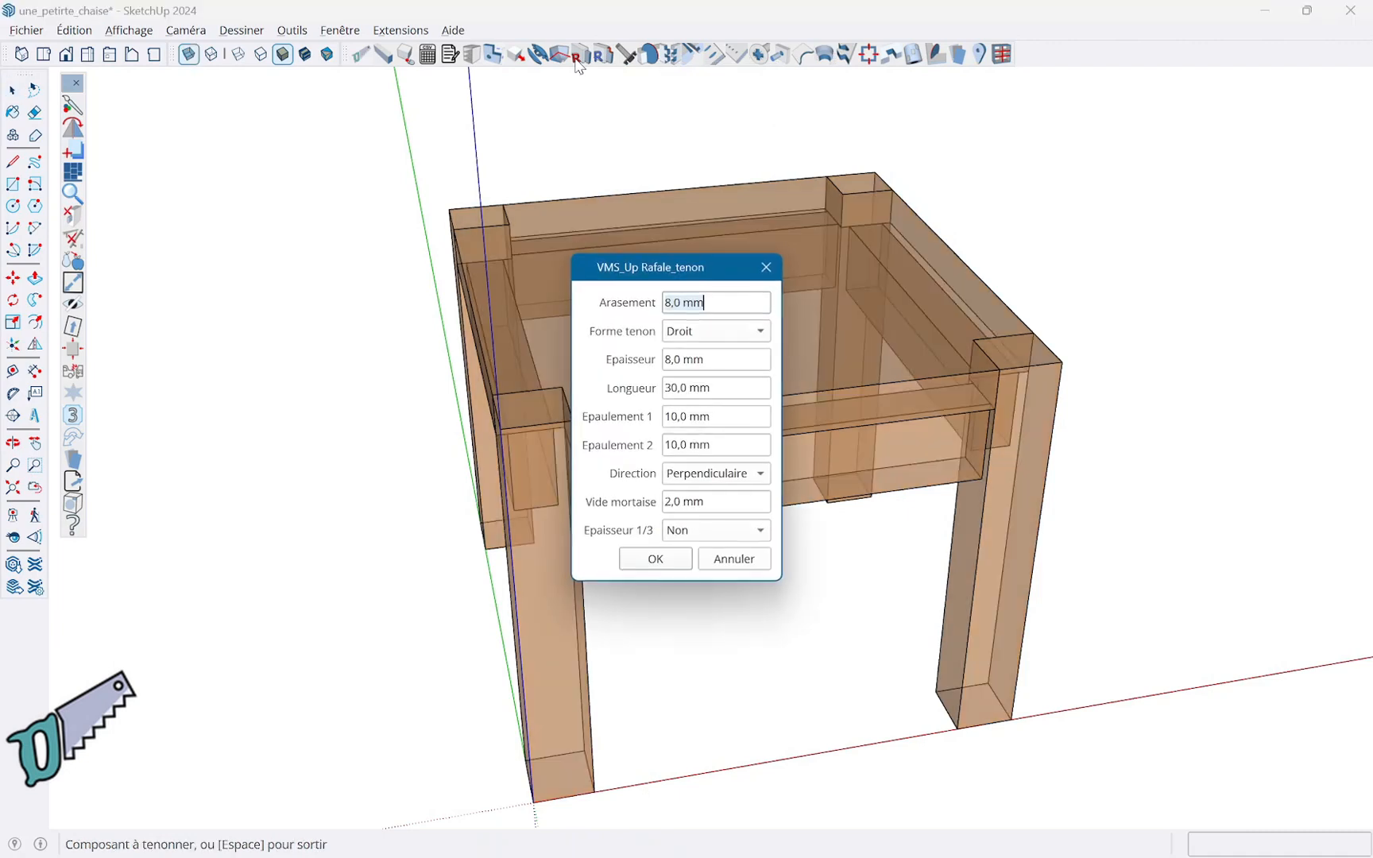
left_click(720, 306)
type("5")
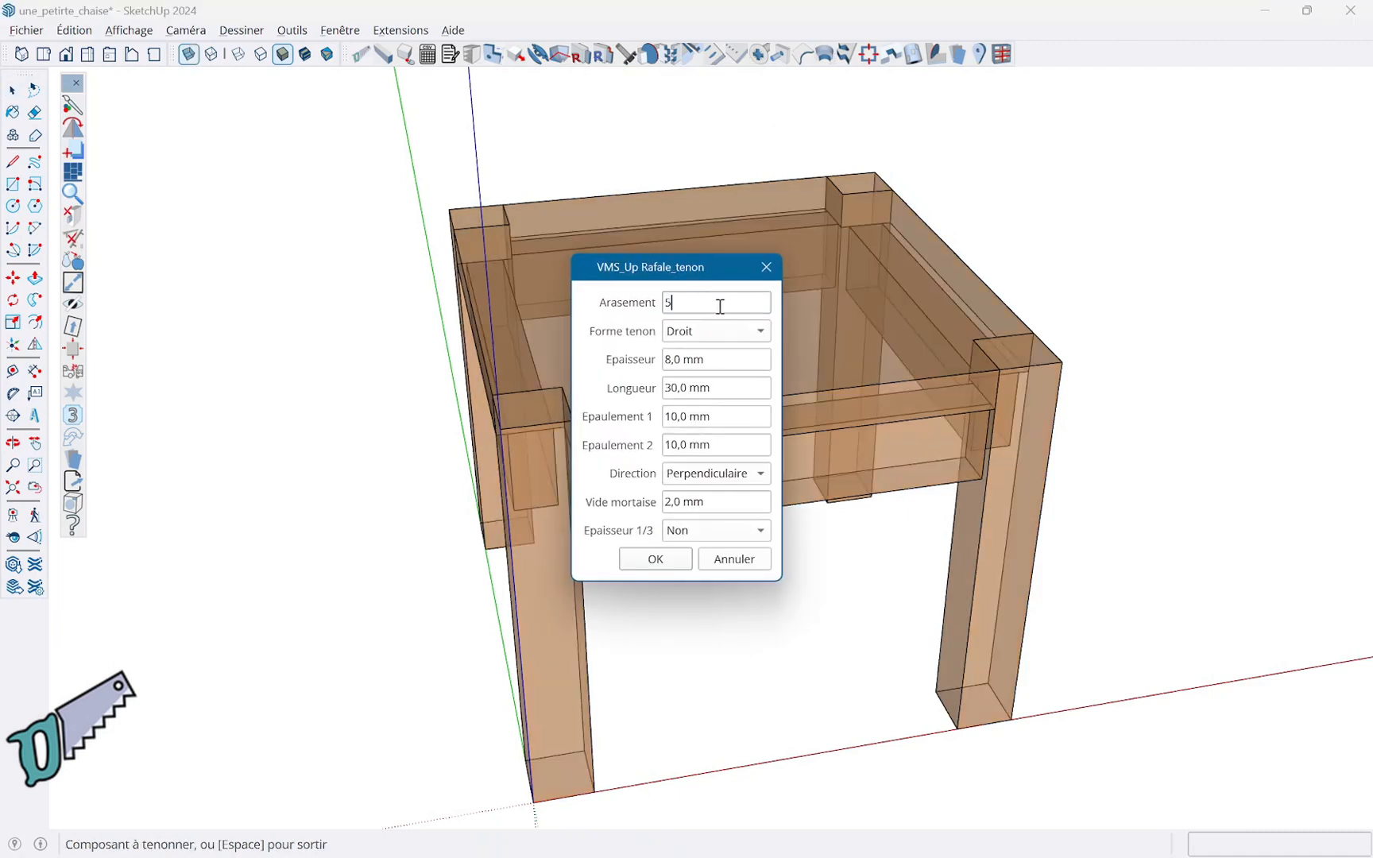
key("Tab")
type("10")
key("Tab")
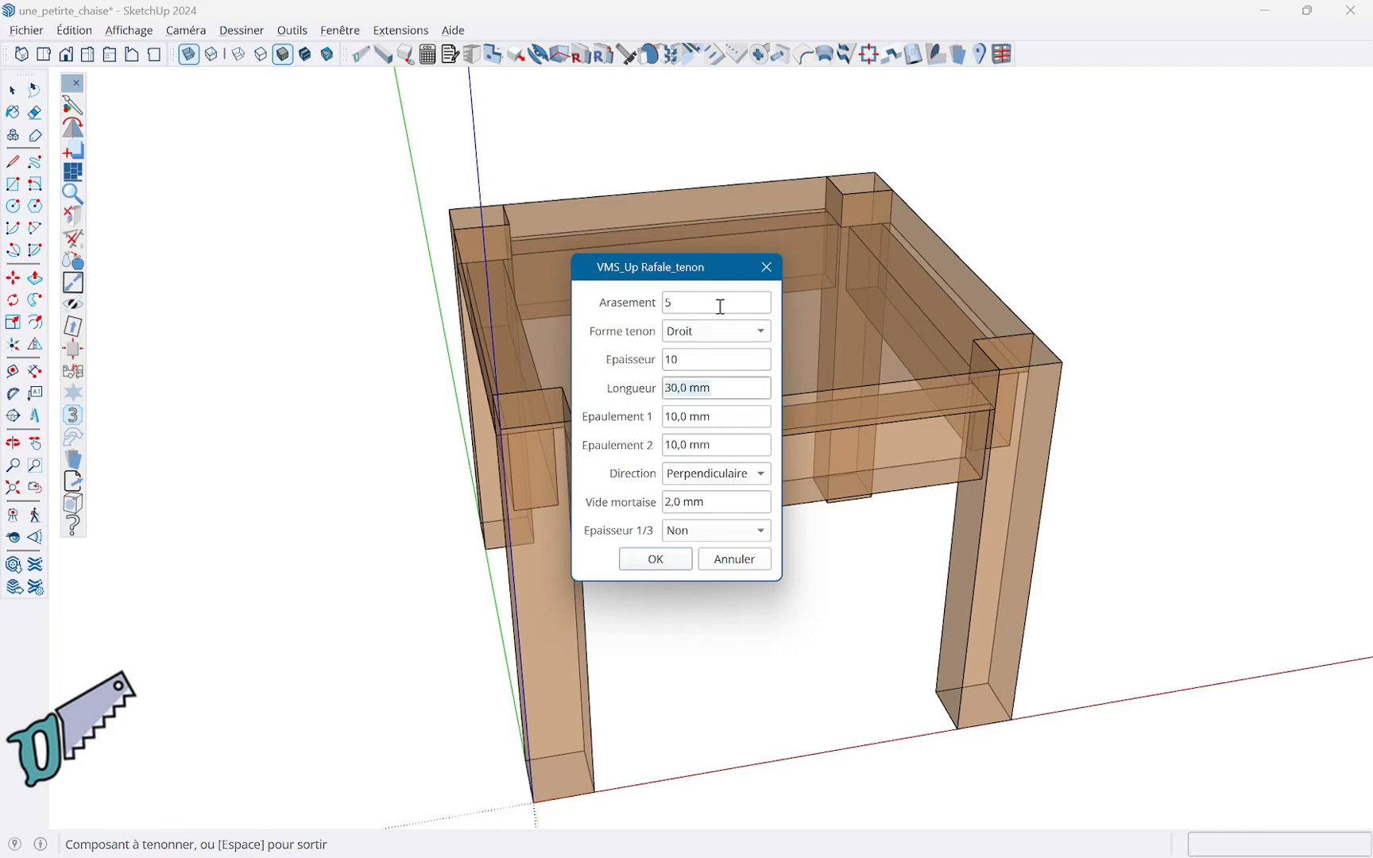
type("20")
key("Tab")
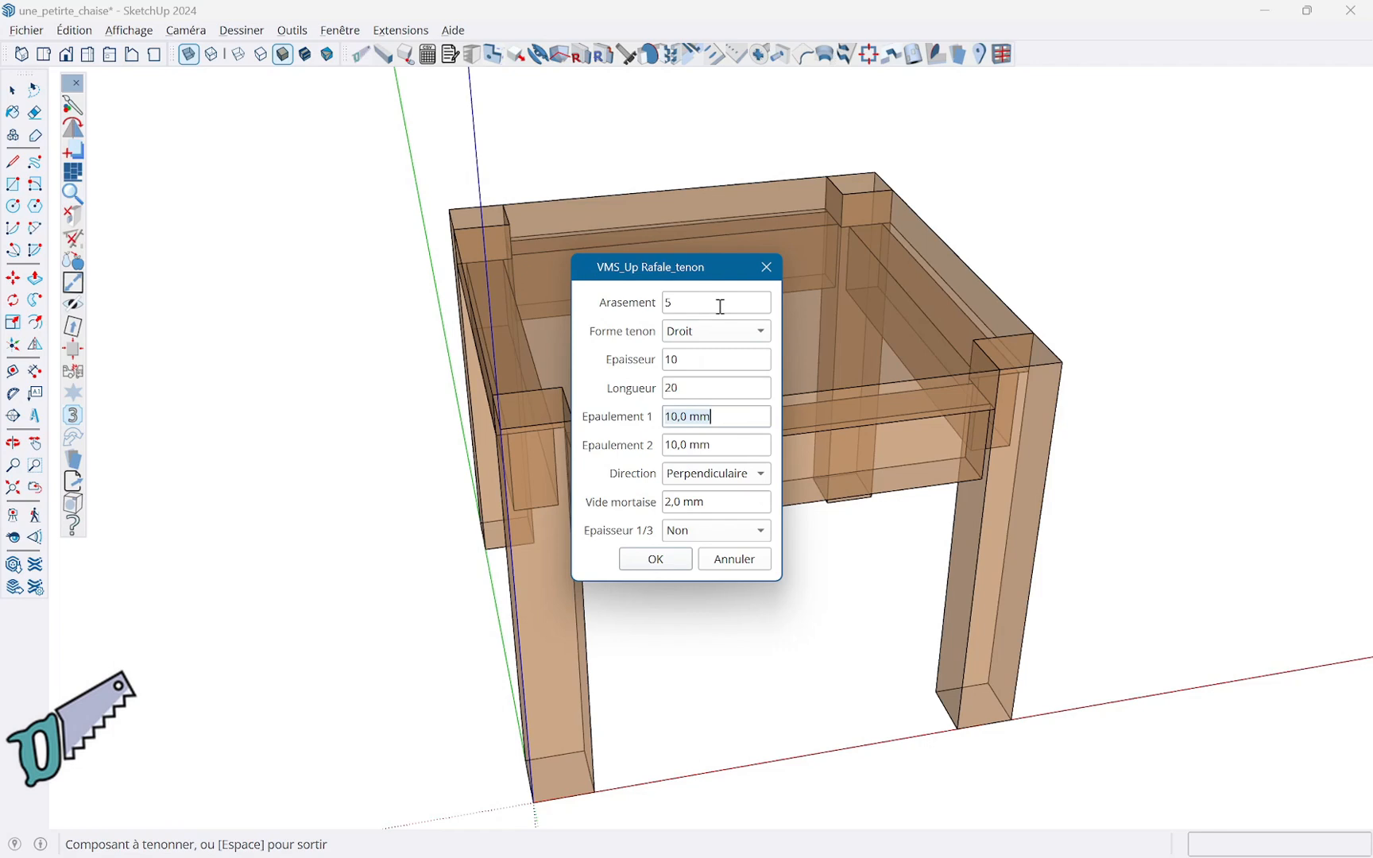
Step: Set both tenon shoulders (Epaulement 1 and 2) to 5 mm and the mortise clearance to 0, and accept the settings
type("5")
key("Tab")
type("5")
key("Tab")
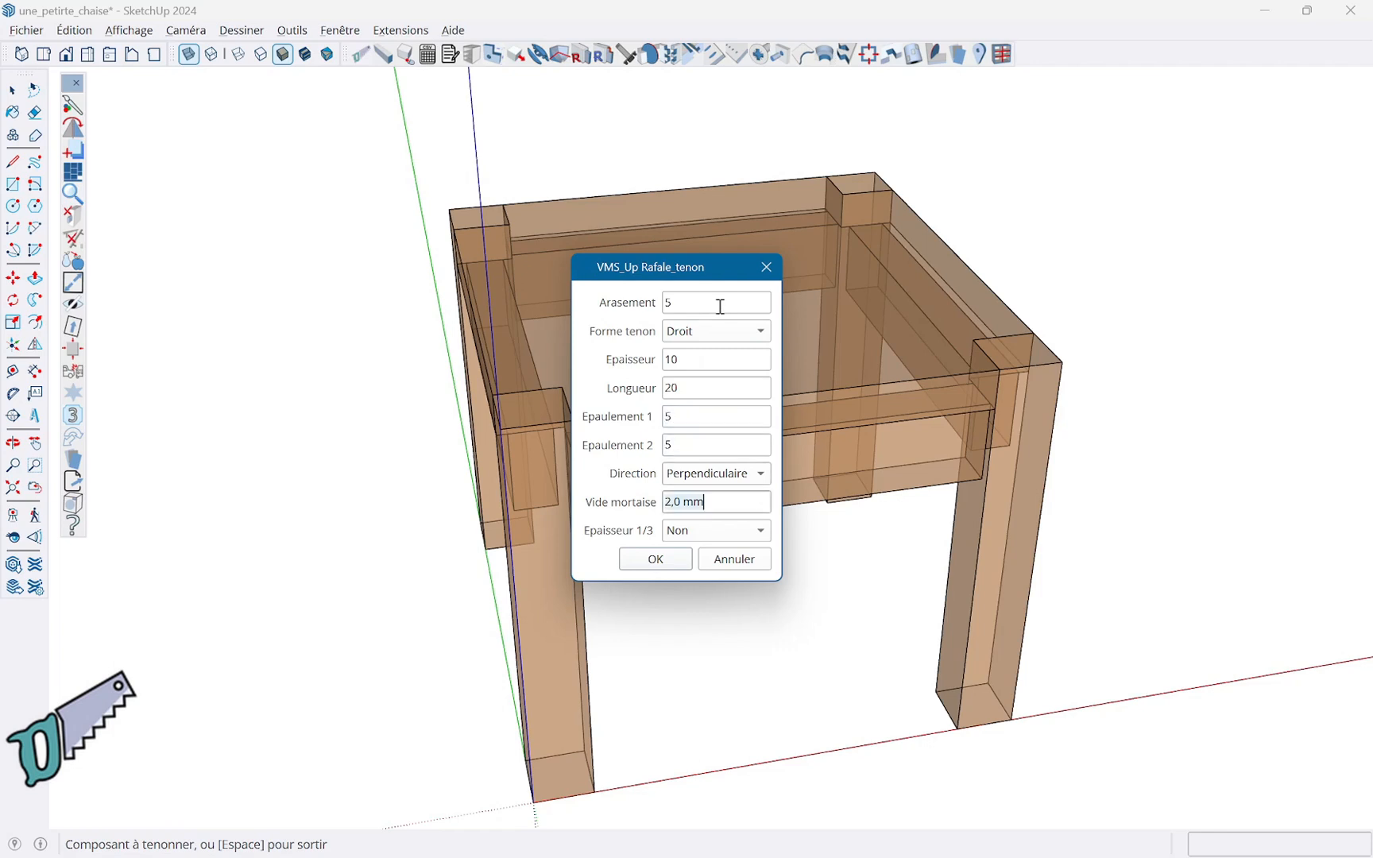
type("0")
left_click(661, 560)
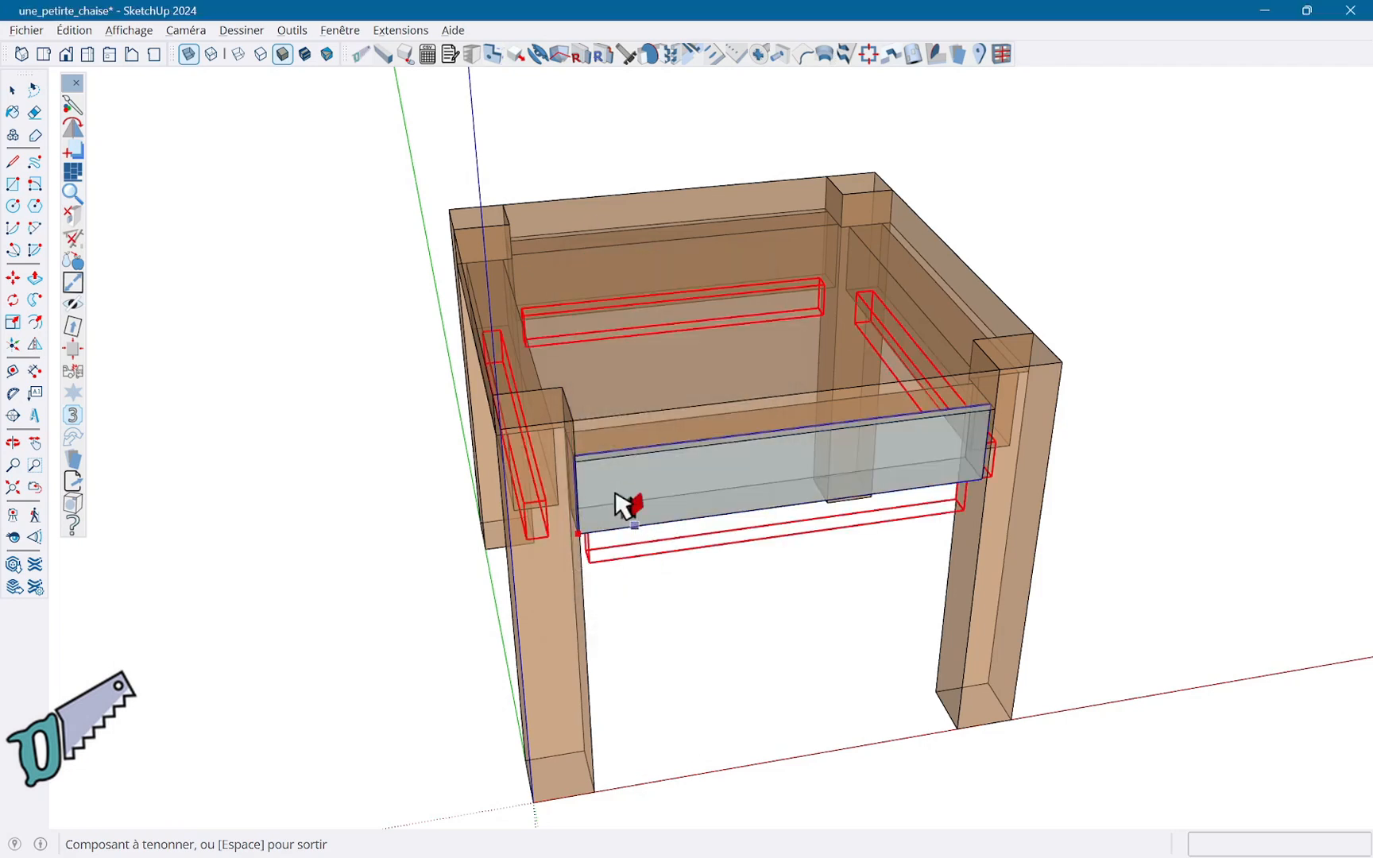
Step: Create the tenons at the ends of the rails where they meet the legs, and leave the tenon tool
left_click(604, 501)
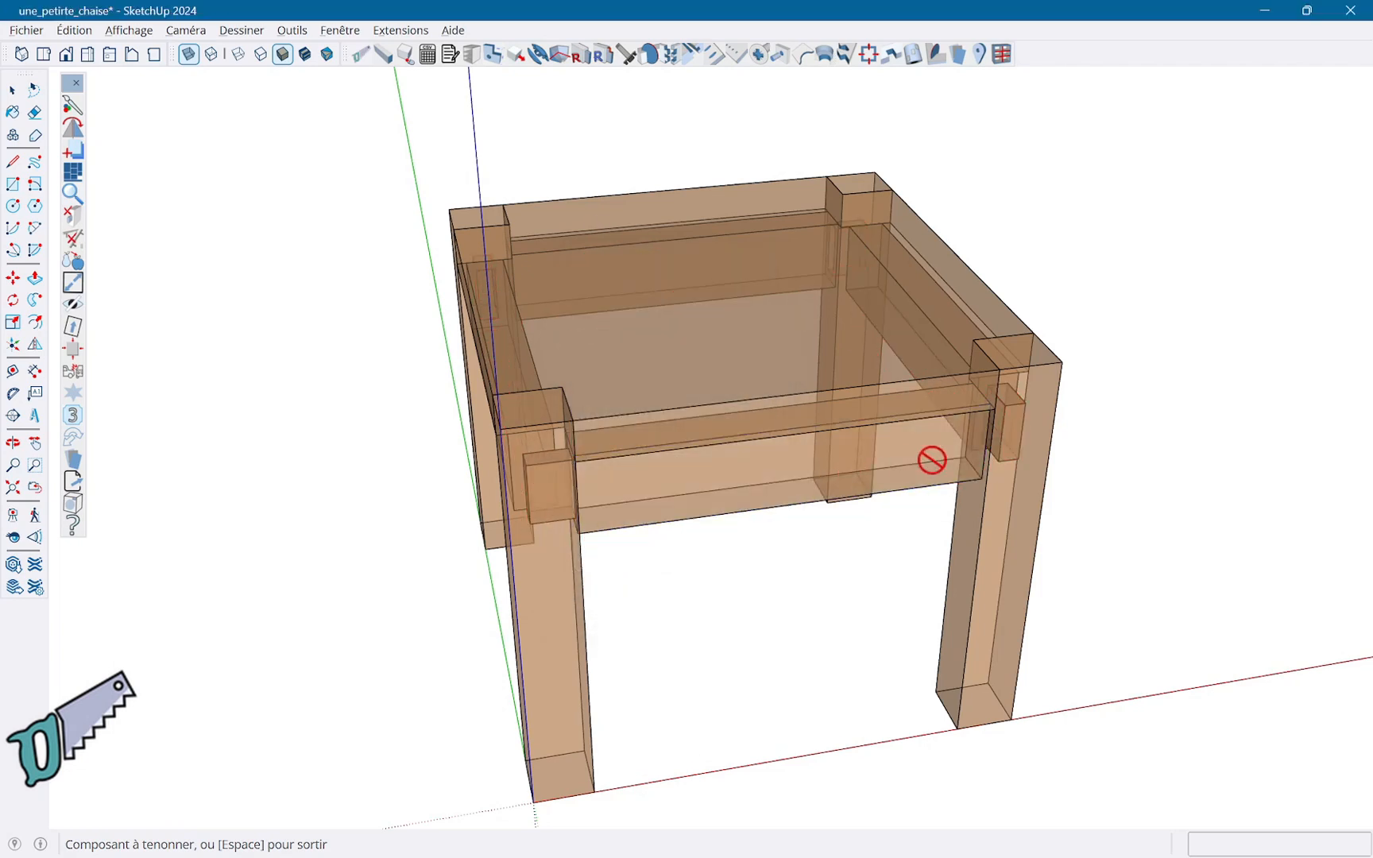
middle_click_drag(956, 454, 654, 435)
scroll(993, 441, "up", 5)
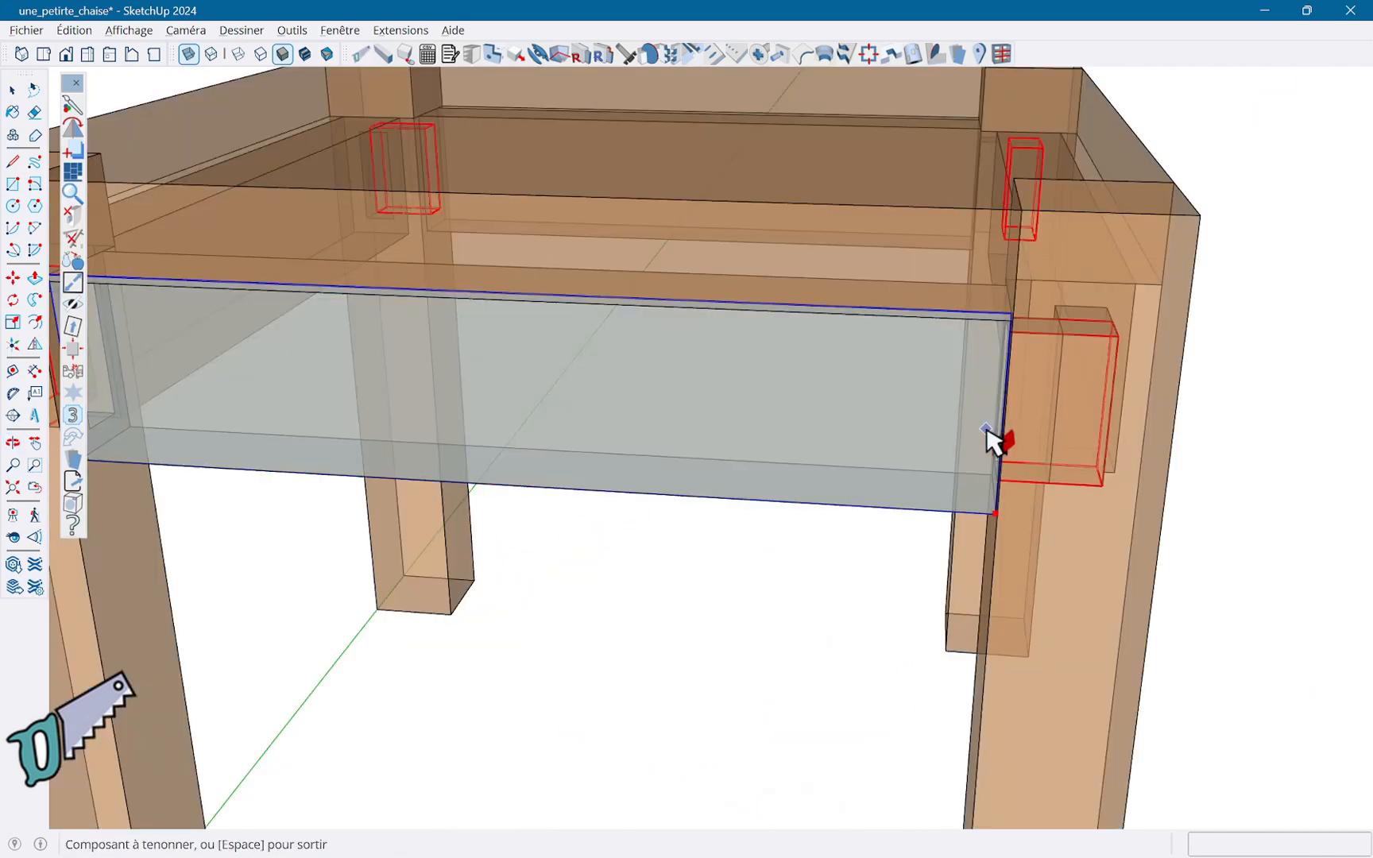
scroll(989, 437, "down", 6)
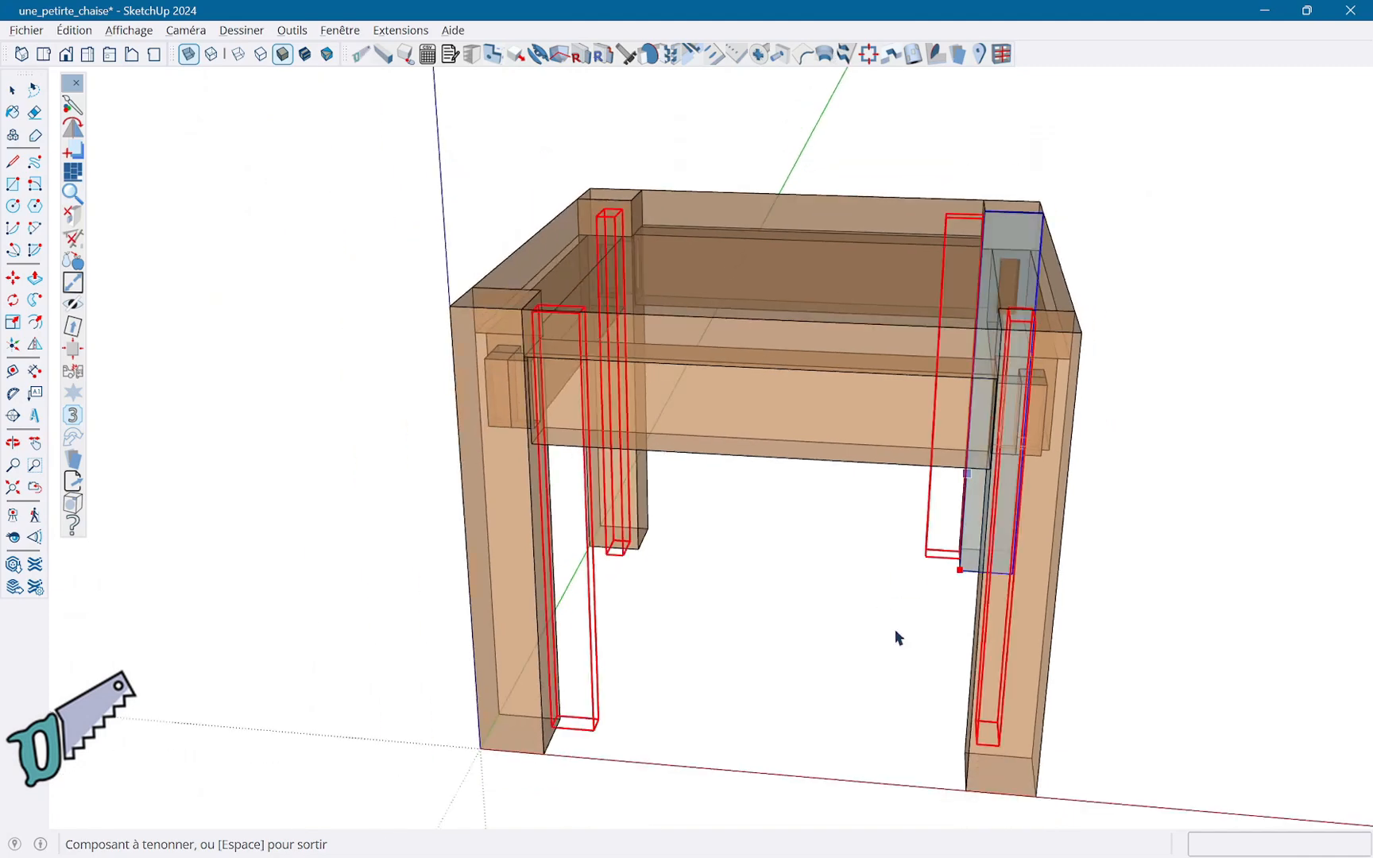
key("space")
Step: Hide the leg at the frame's red-axis corner to expose the notched seat and the rail tenons
middle_click_drag(732, 630, 555, 699)
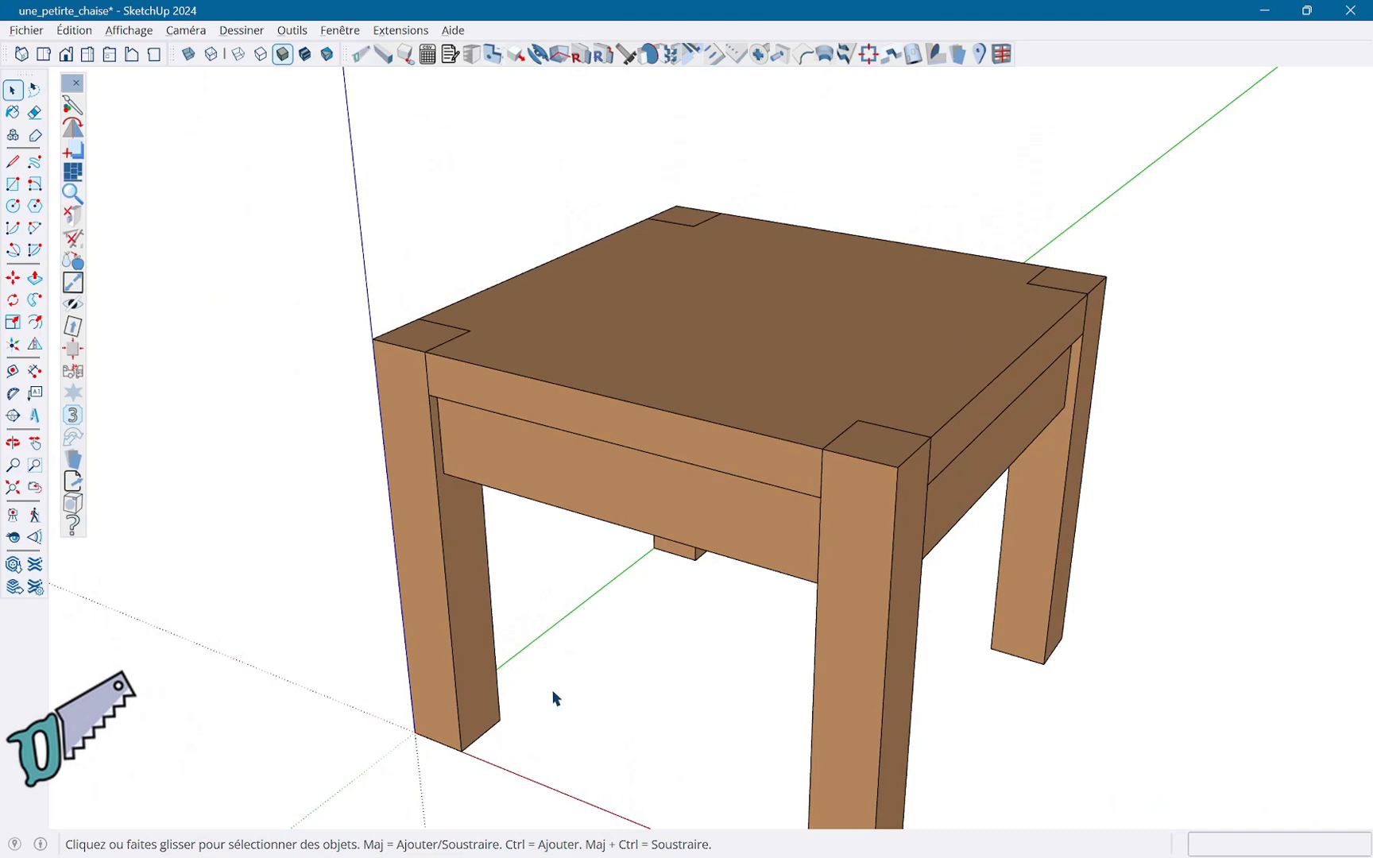
middle_click_drag(561, 650, 752, 666)
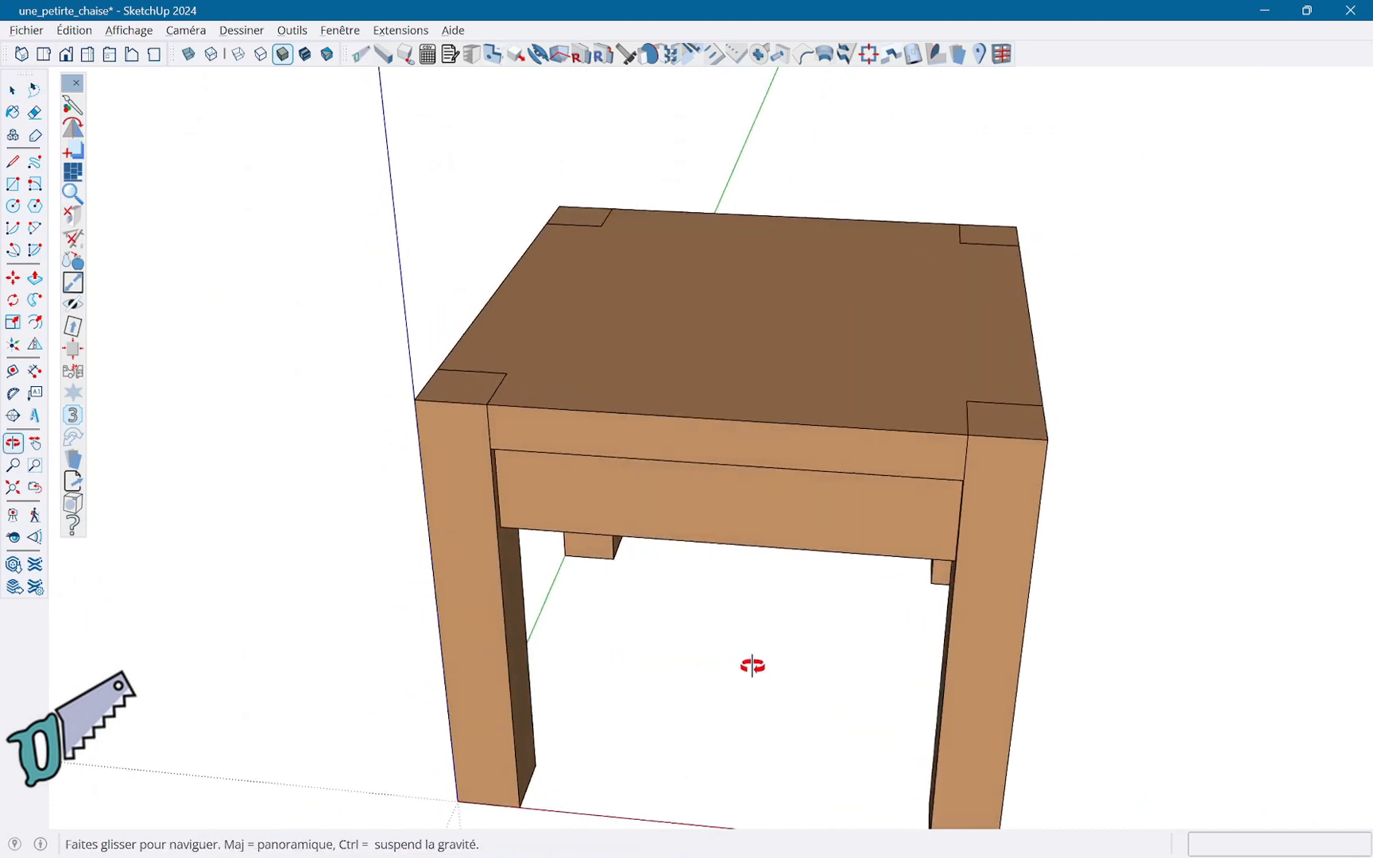
key("space")
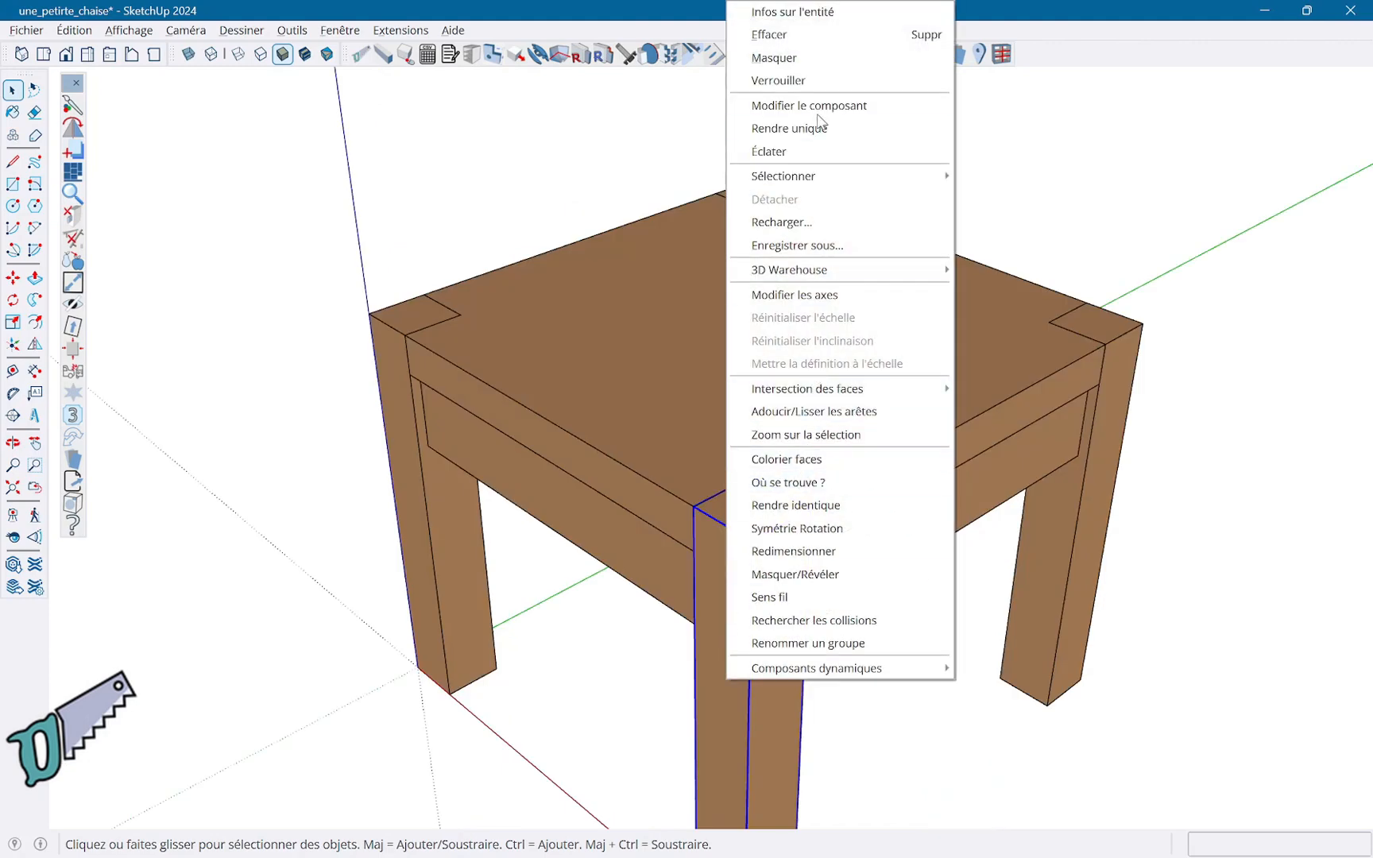
left_click(775, 58)
middle_click_drag(865, 475, 741, 680)
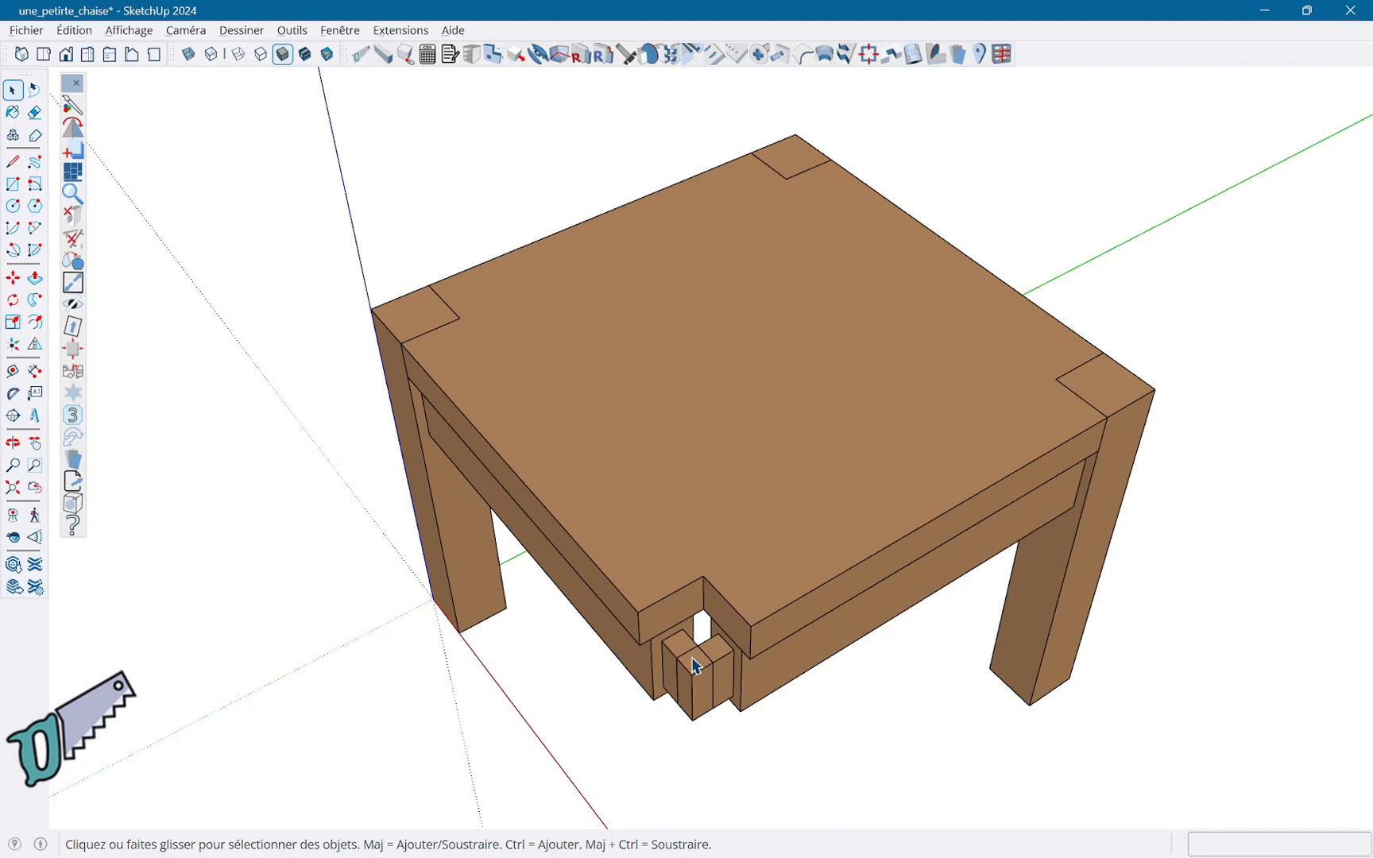
middle_click_drag(702, 656, 748, 570)
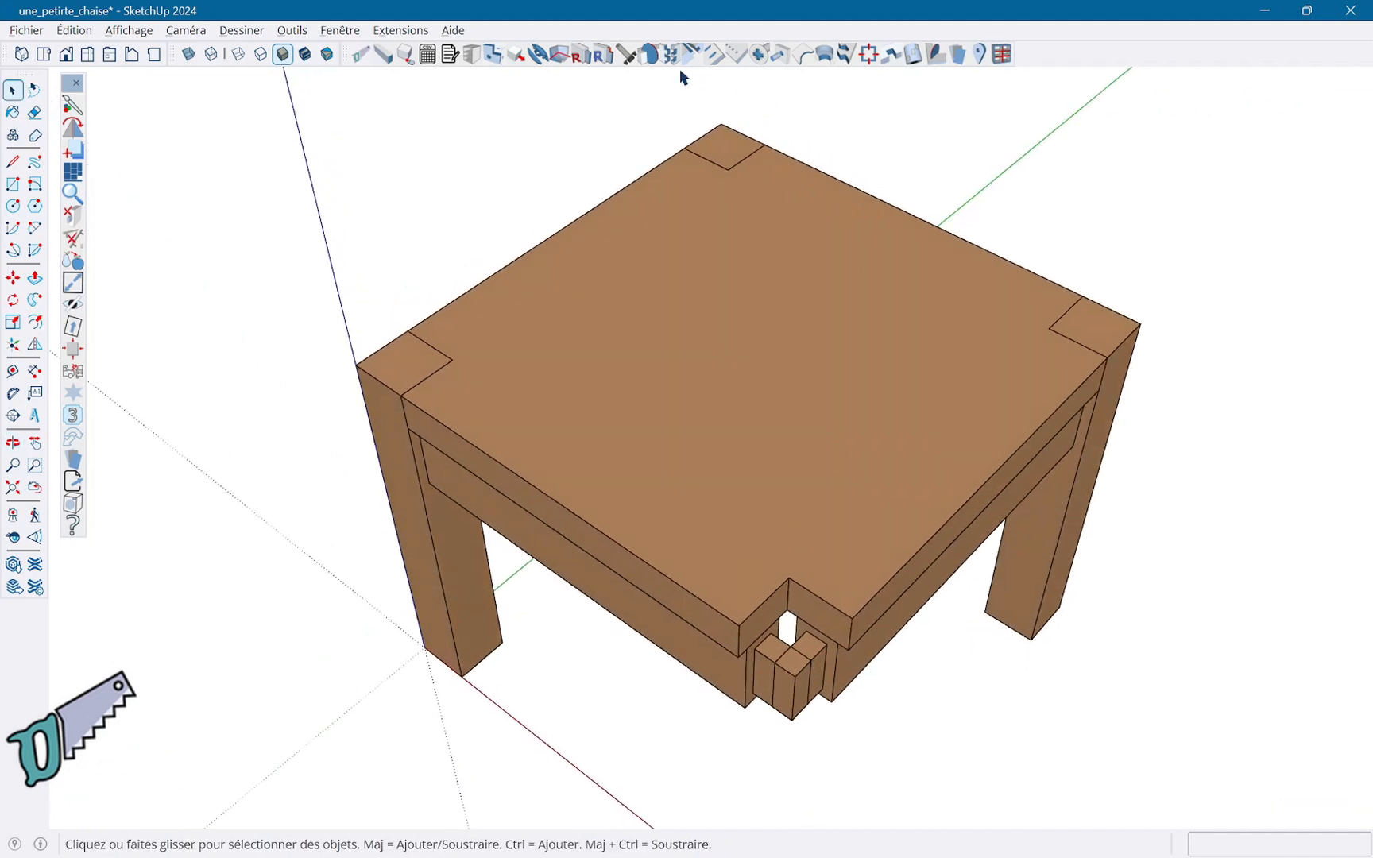
Step: Start the Scie Radiale on the tenon of the rail along the red axis and pick its outer corner as the cutting point
left_click(652, 54)
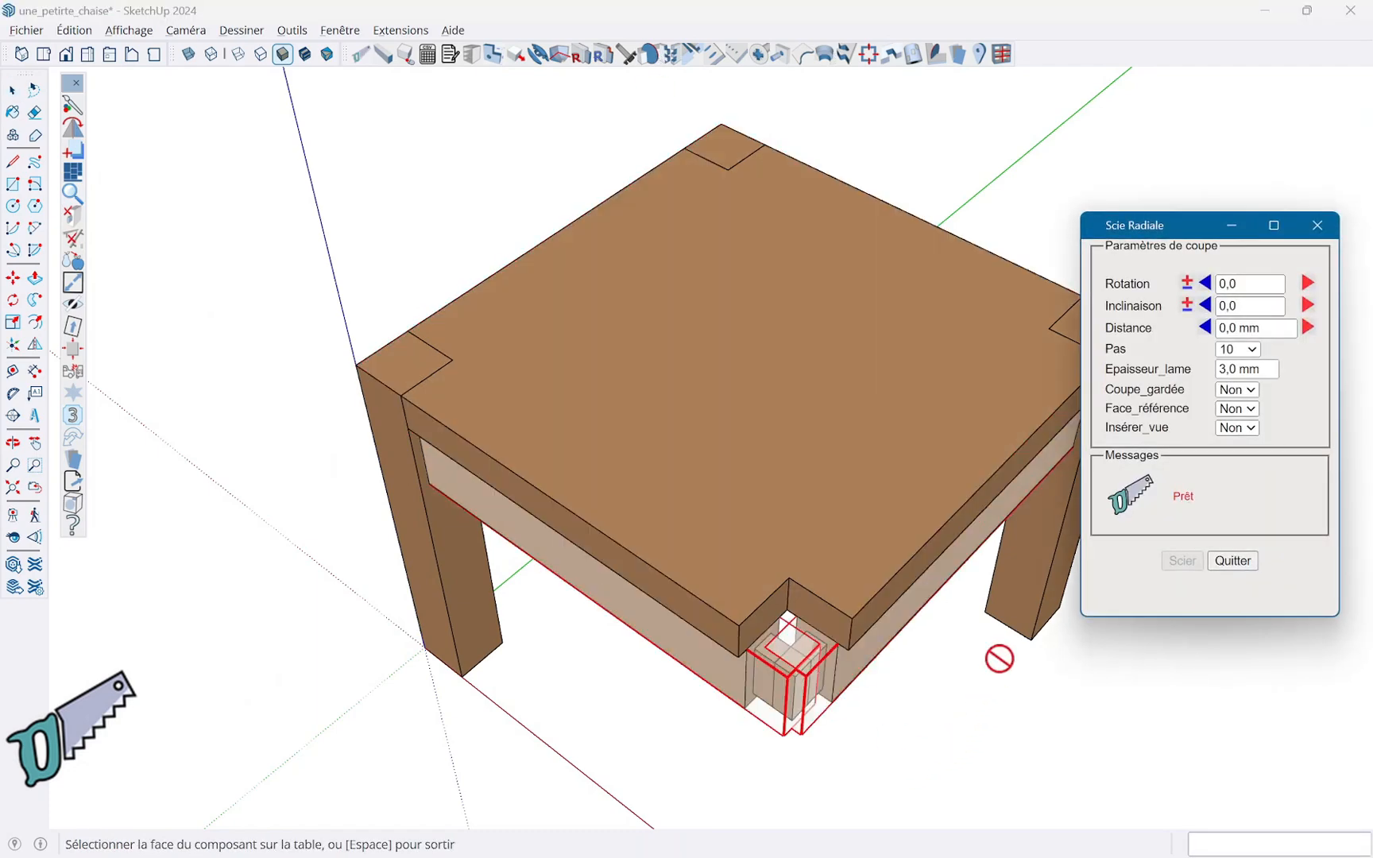
scroll(751, 699, "up", 3)
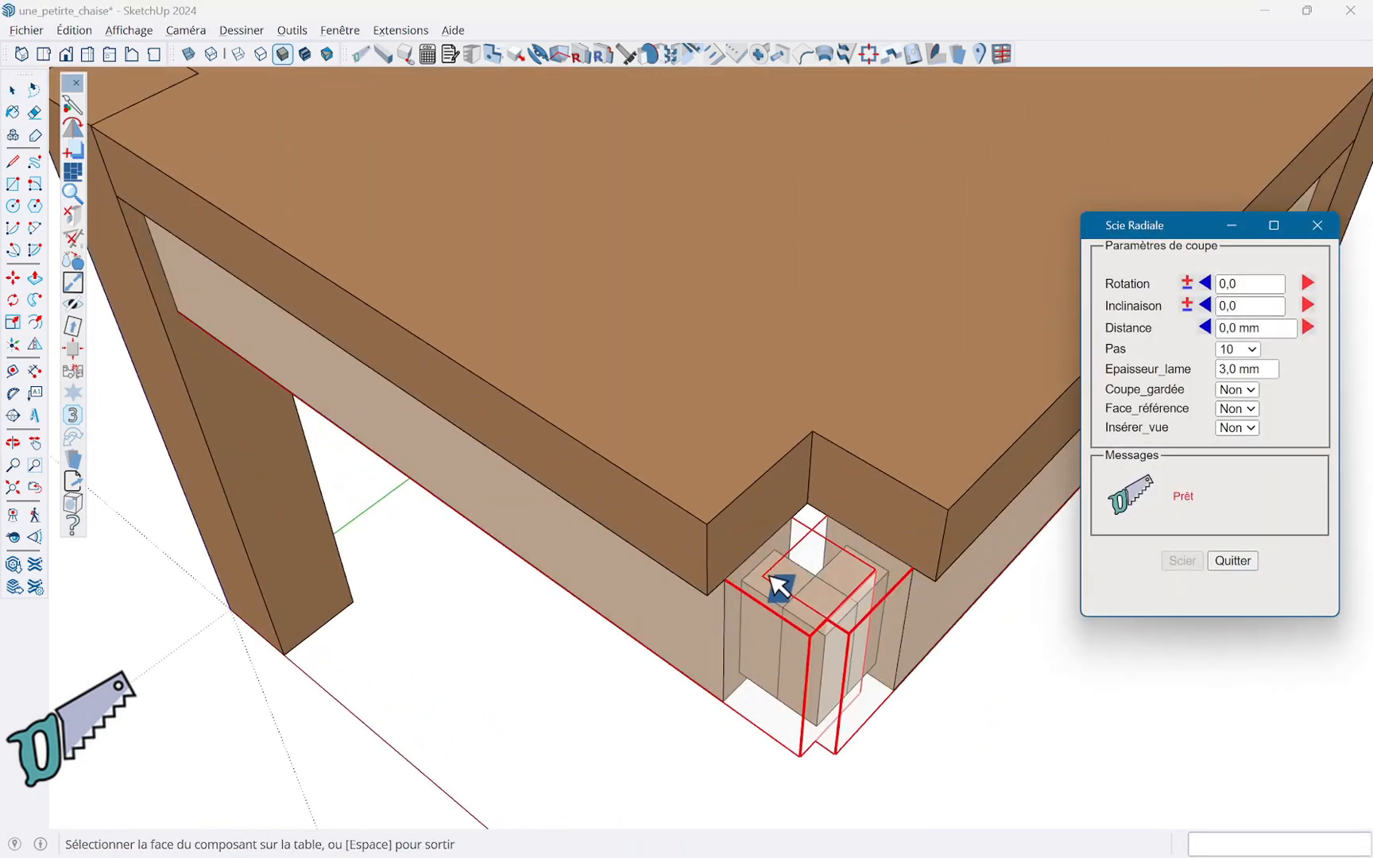
left_click(774, 581)
left_click(775, 608)
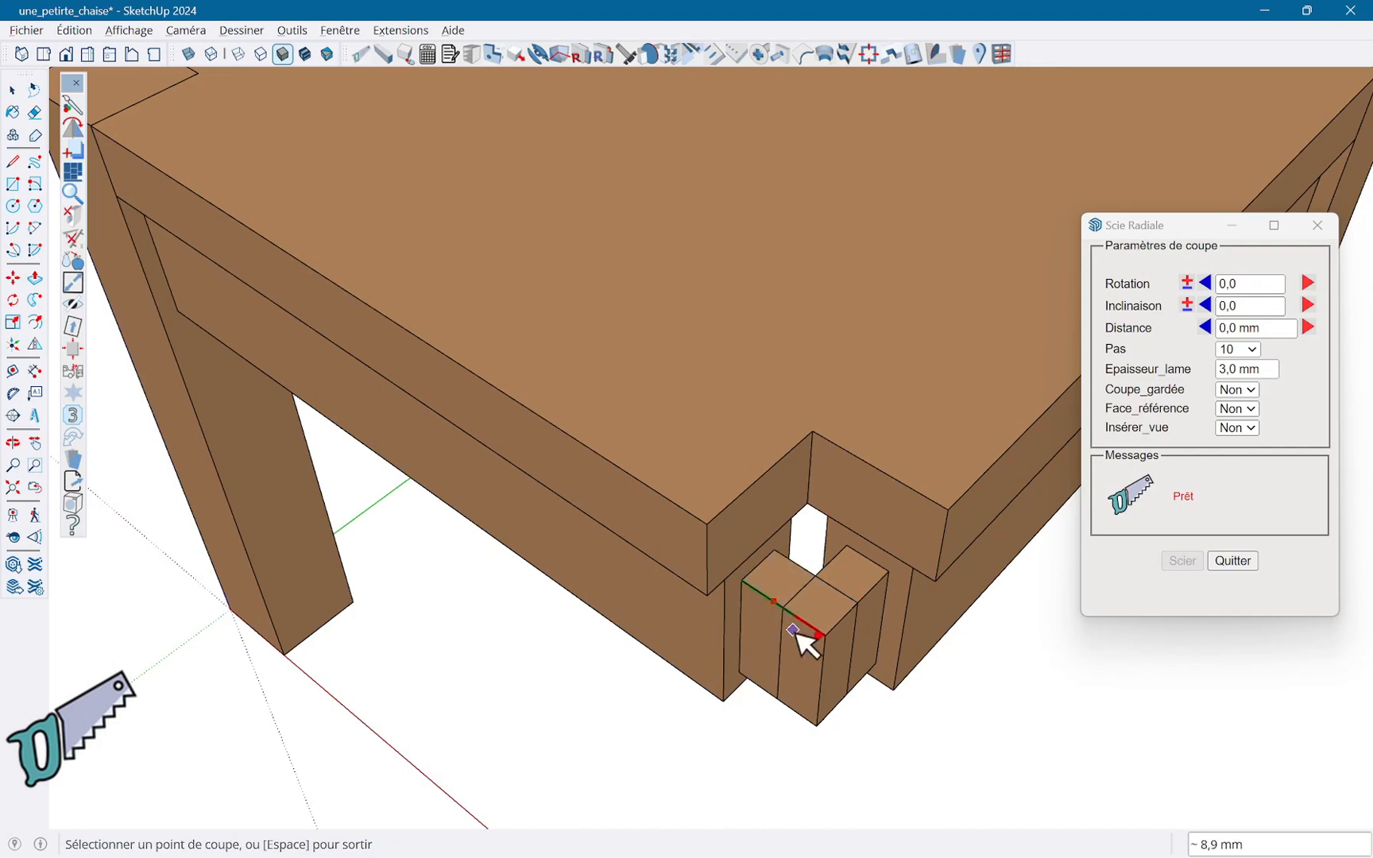
left_click(834, 642)
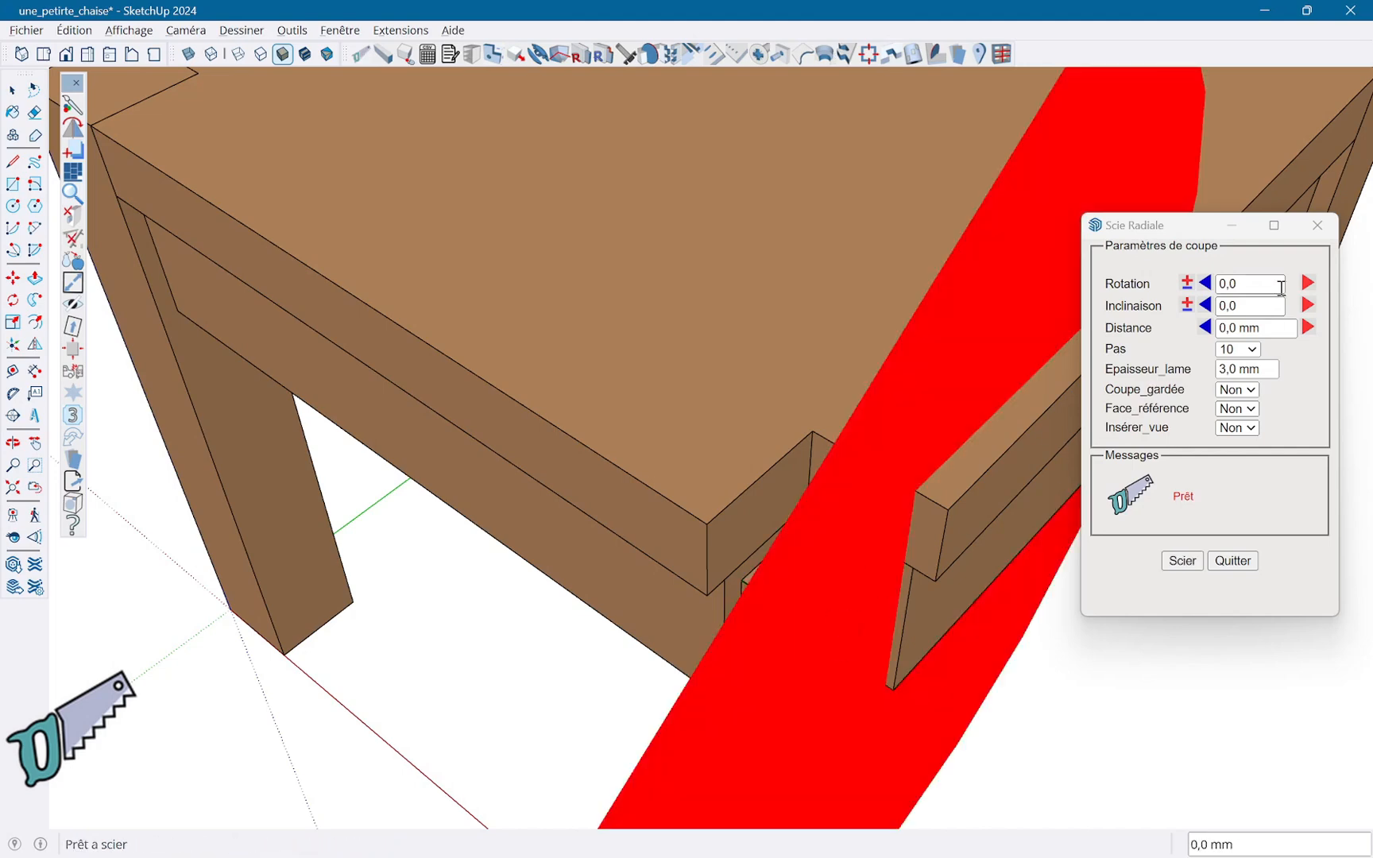
Step: Saw the tenon's end to a mitre with a rotation of -45 degrees and a blade thickness of 0 mm
left_click(1281, 288)
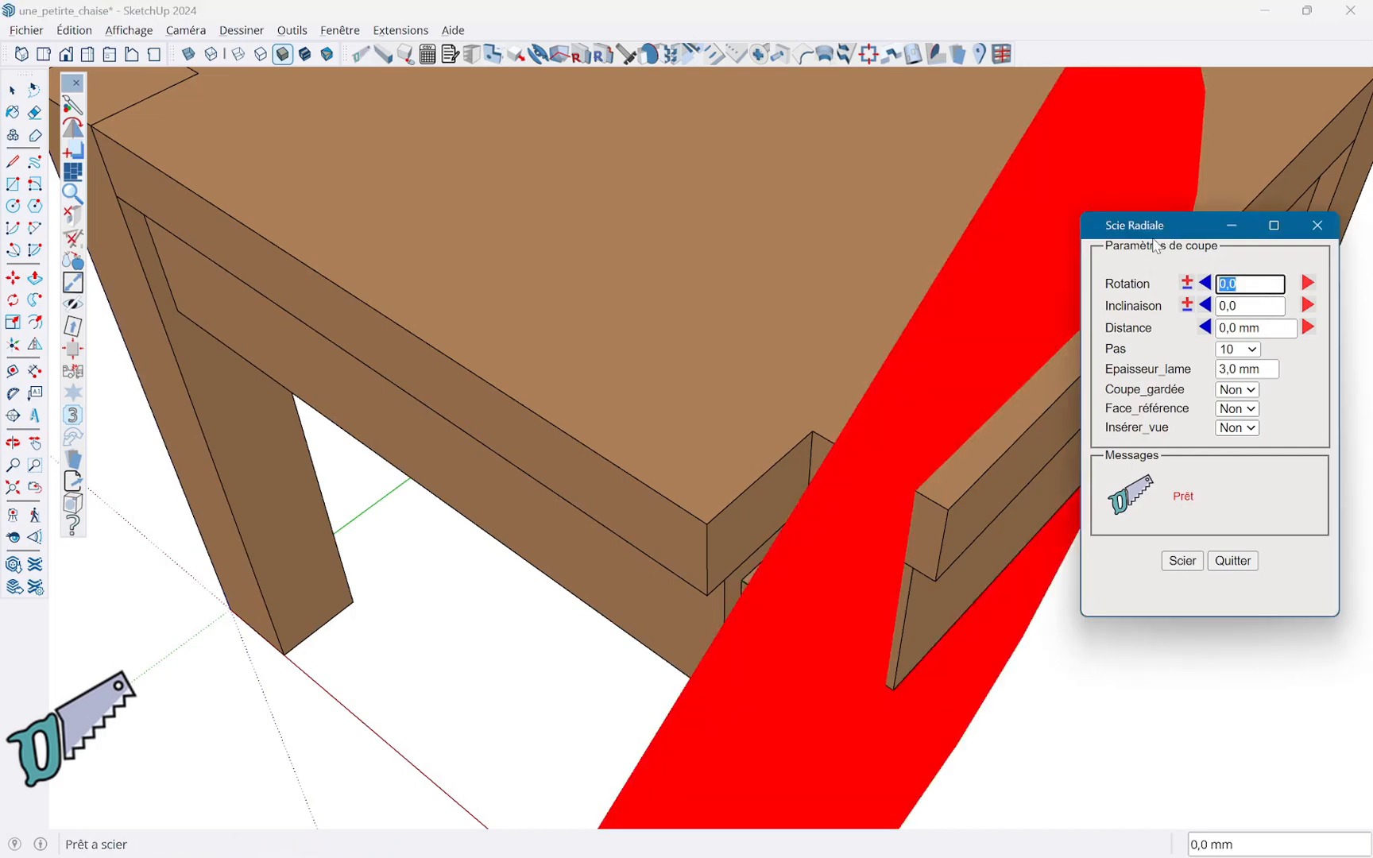
key("Tab")
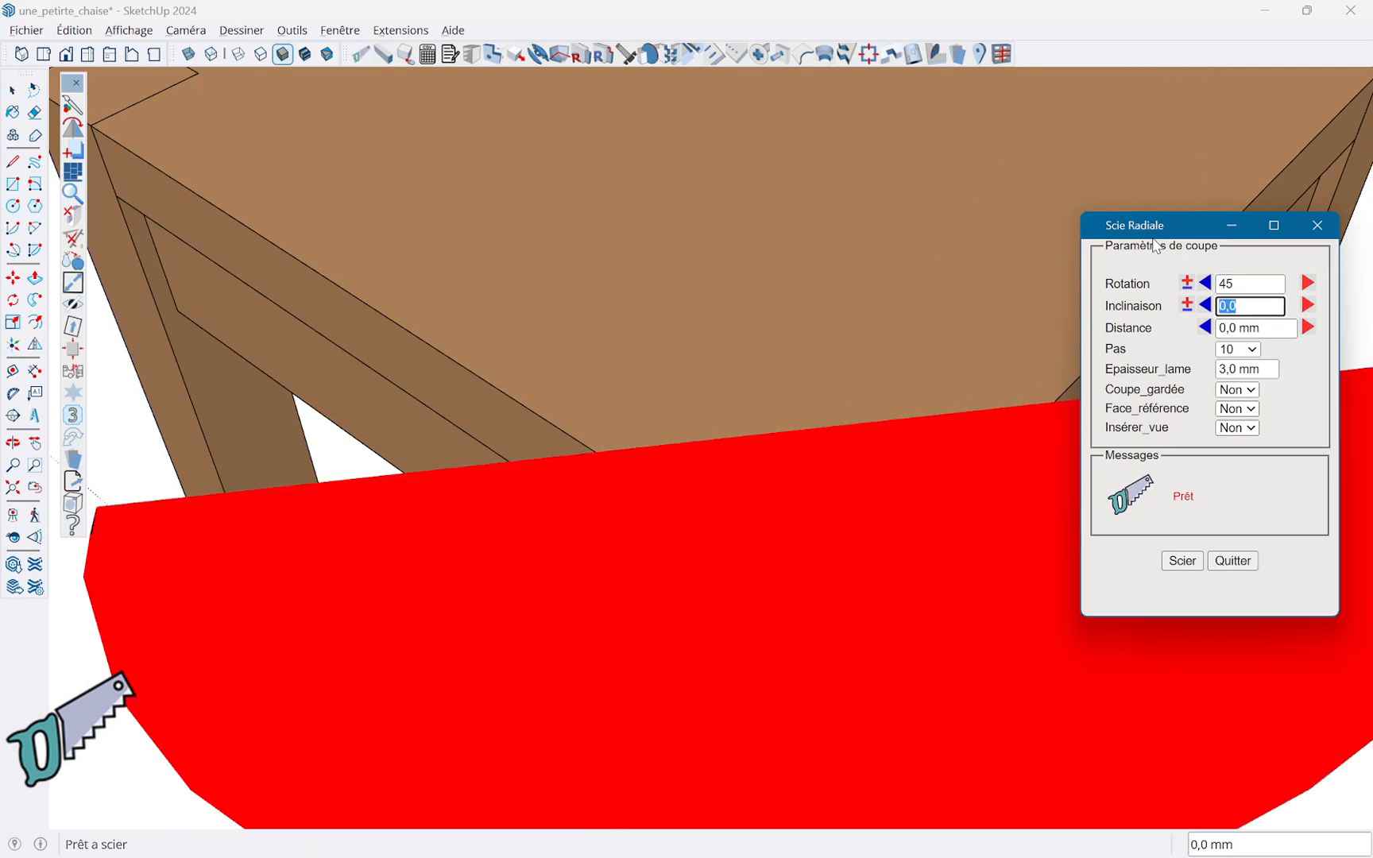
left_click(1187, 284)
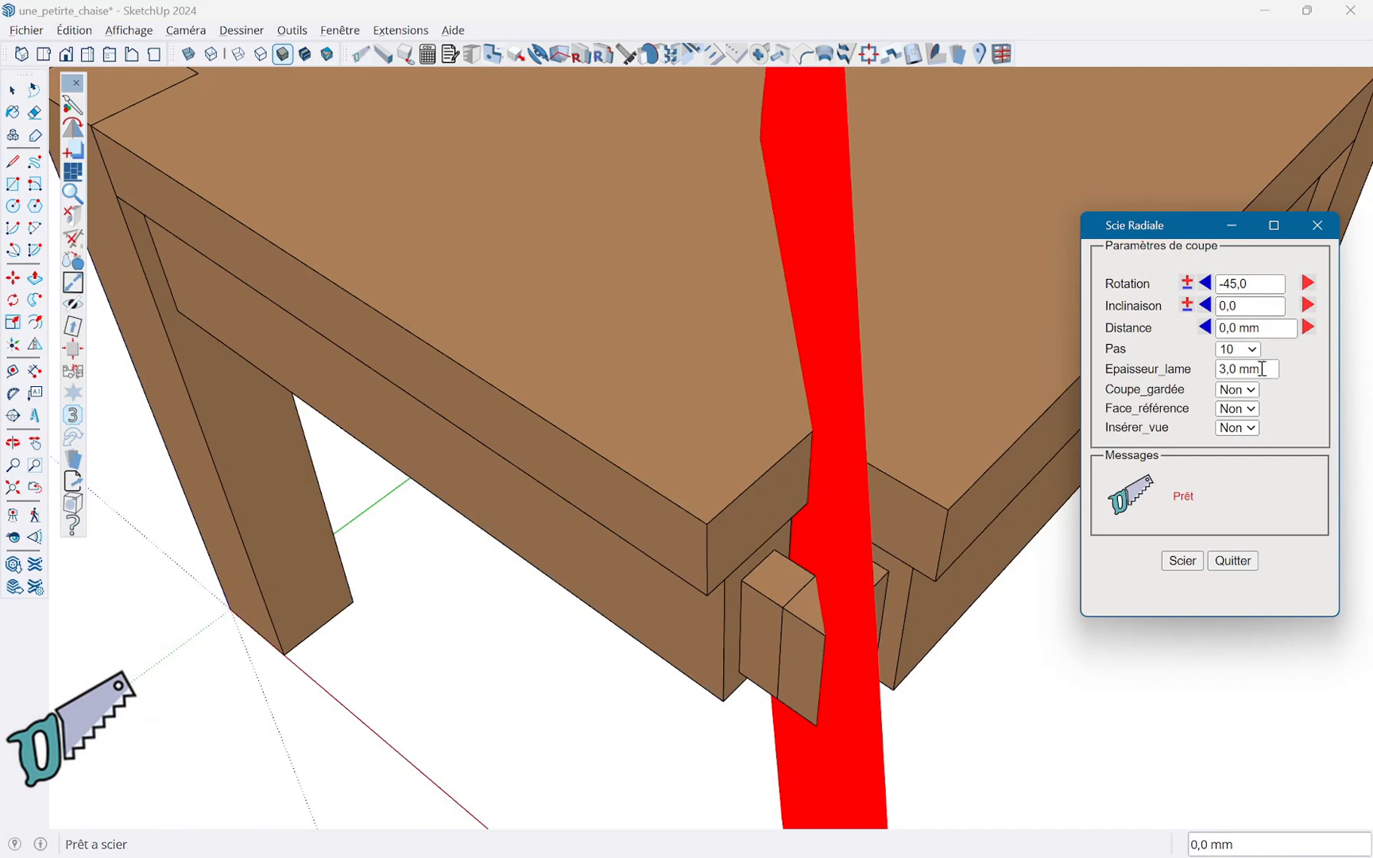
left_click_drag(1266, 371, 1190, 368)
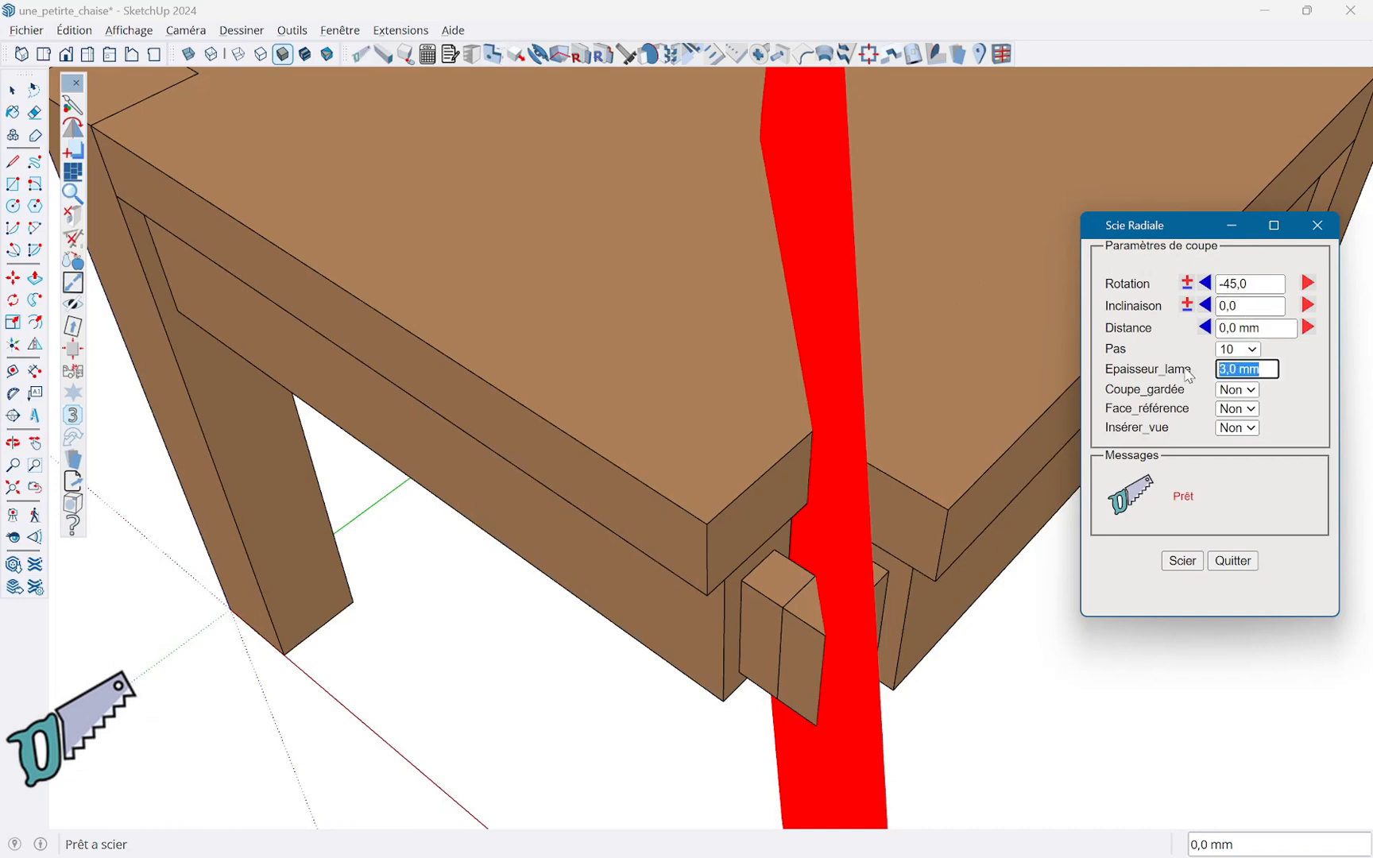
type("0")
key("Tab")
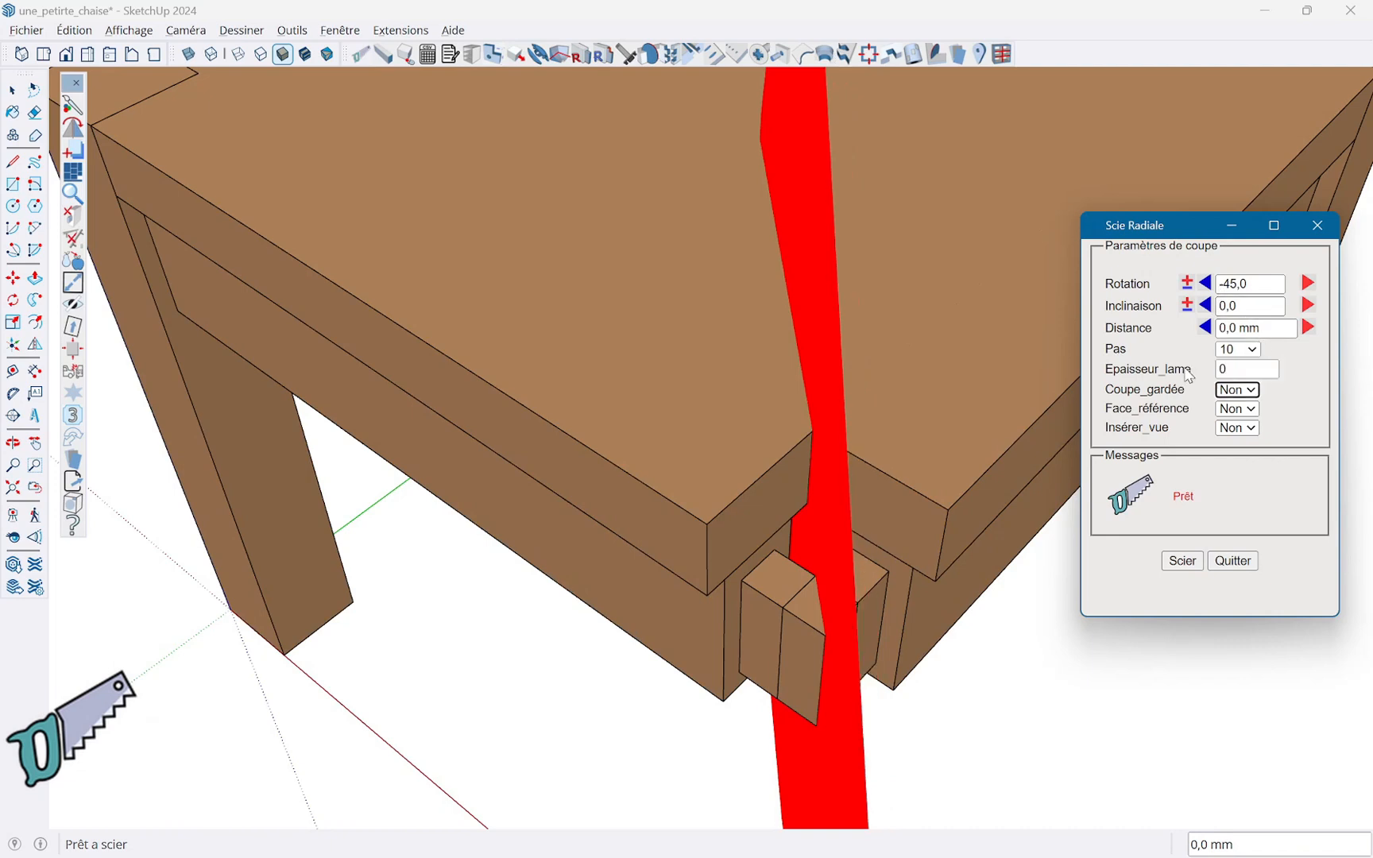
left_click(1180, 561)
Step: Saw the adjoining rail's tenon at its outer corner with the rotation reversed to 45 degrees, and move on to the mitre-cut tool
left_click(860, 593)
left_click(858, 605)
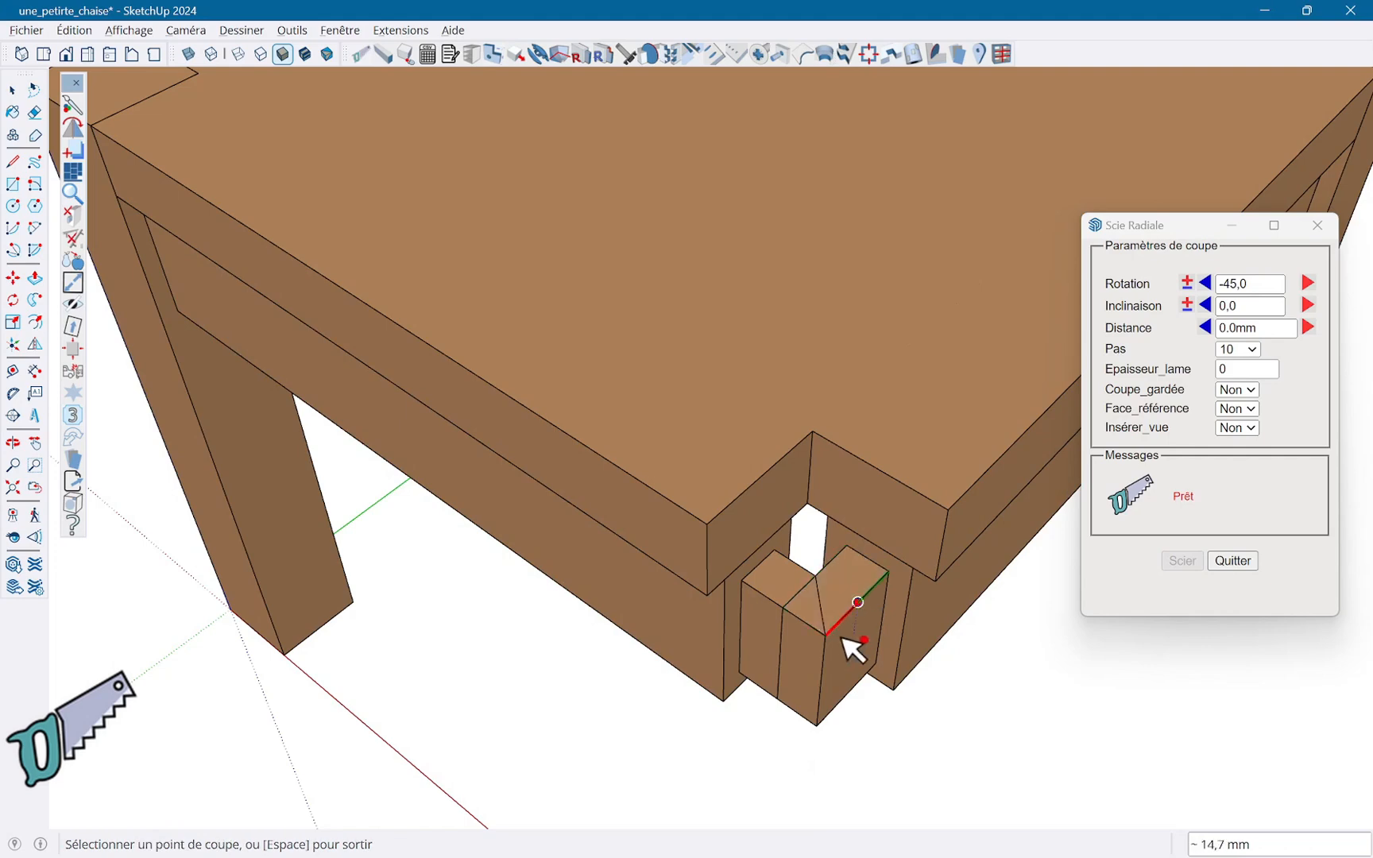
left_click(834, 637)
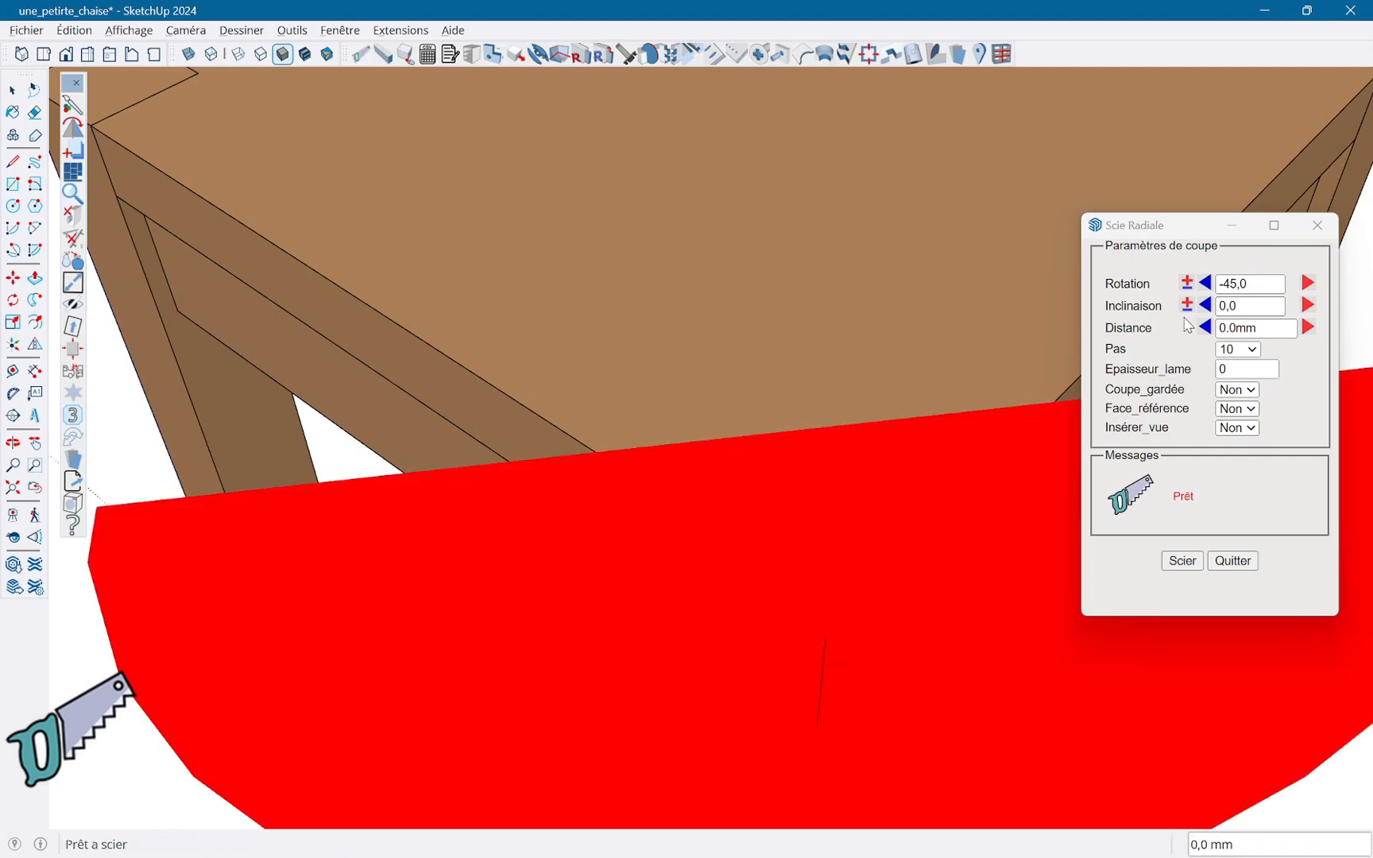
left_click(1186, 283)
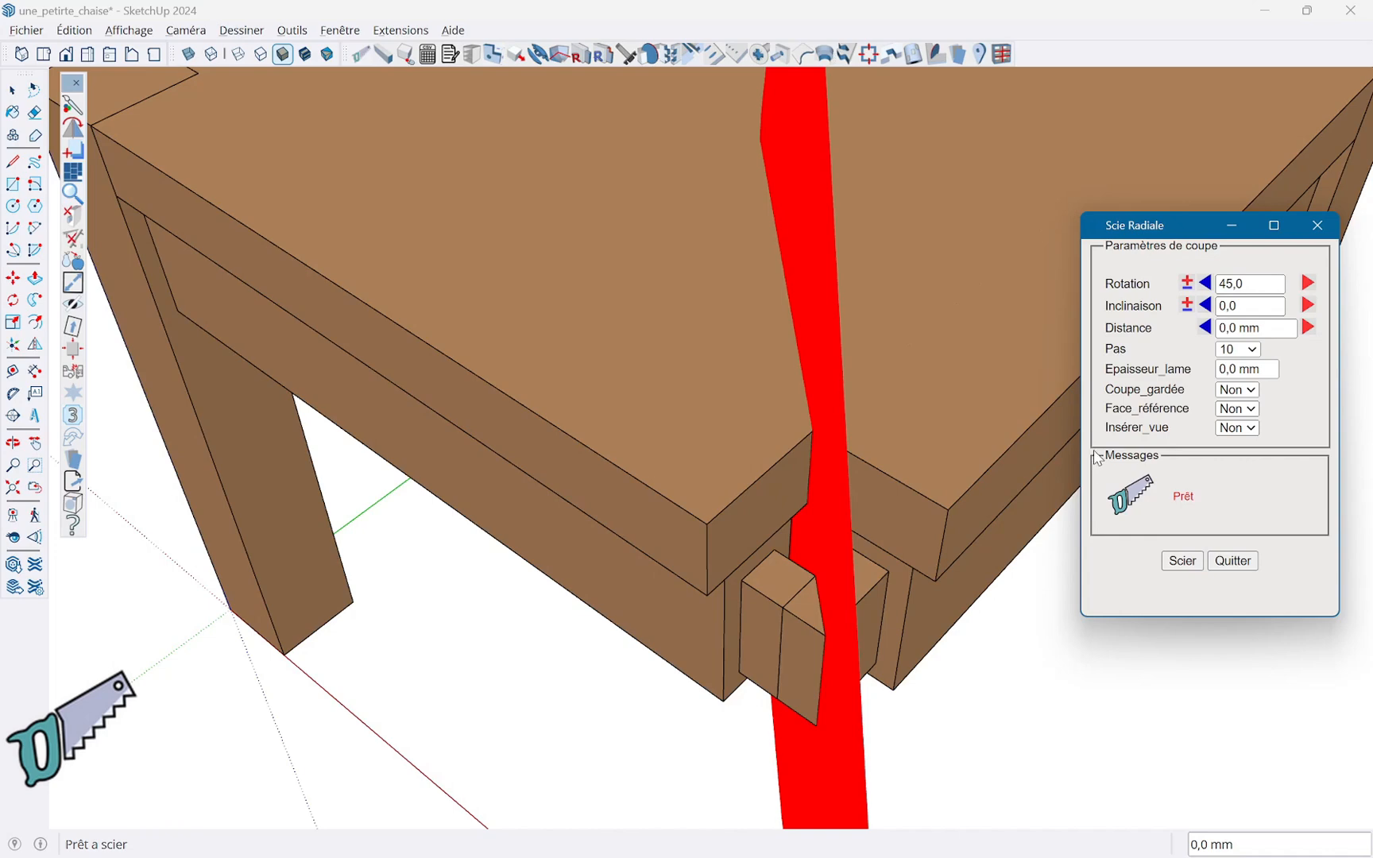
left_click(1182, 561)
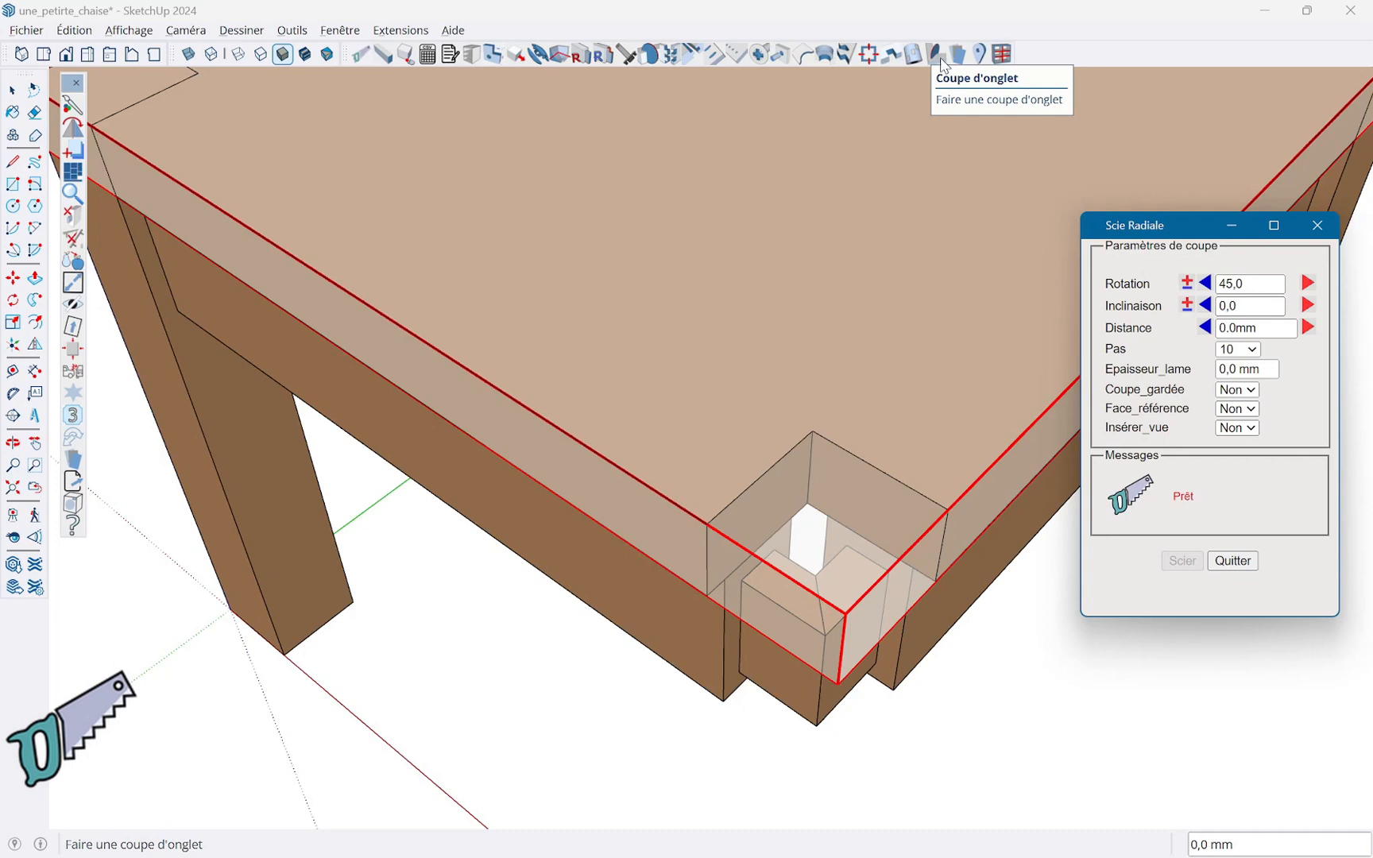
left_click(941, 59)
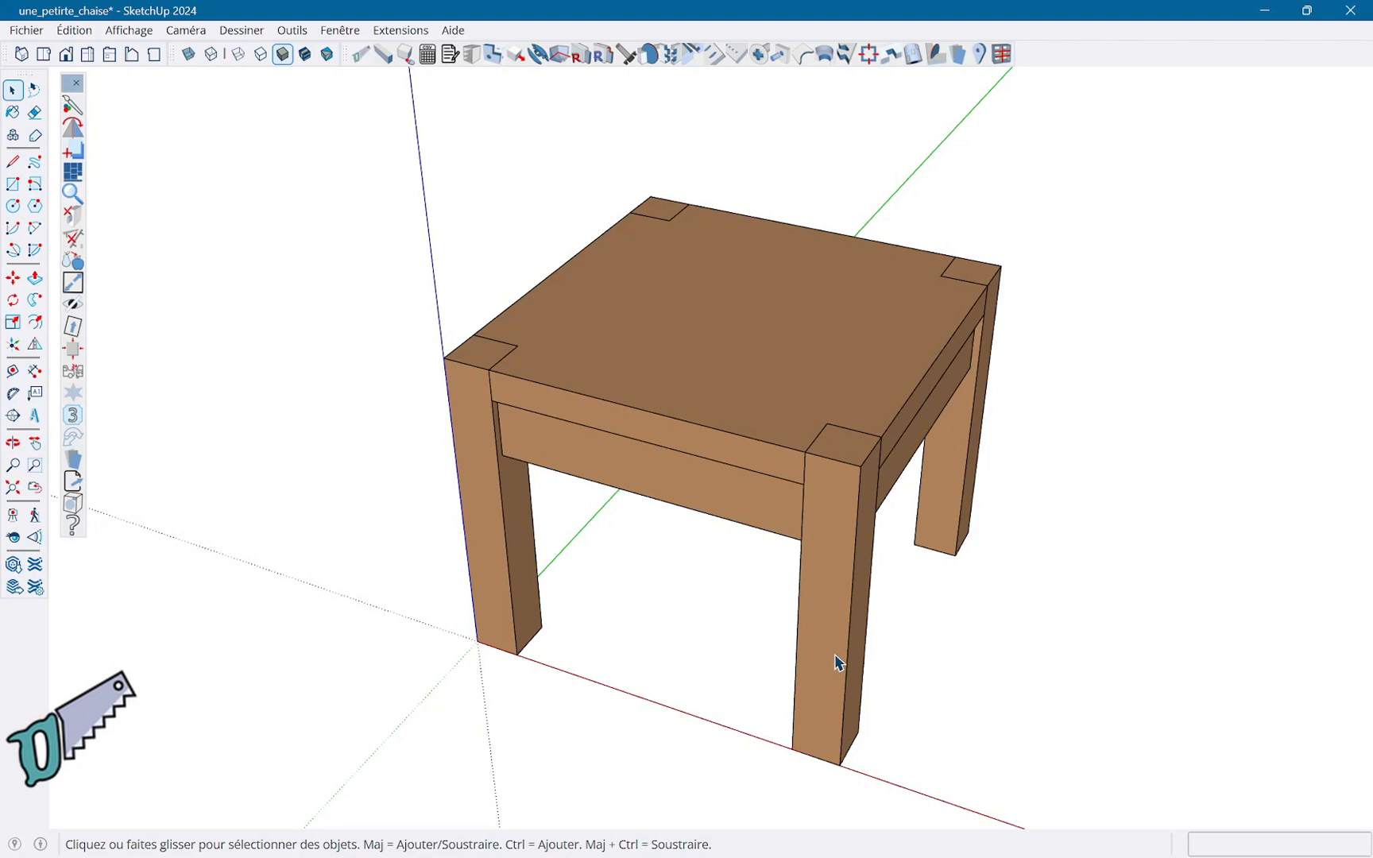
Step: Show the entity info of the leg at the red-axis corner and isolate that leg with Masquer/Révéler
right_click(836, 662)
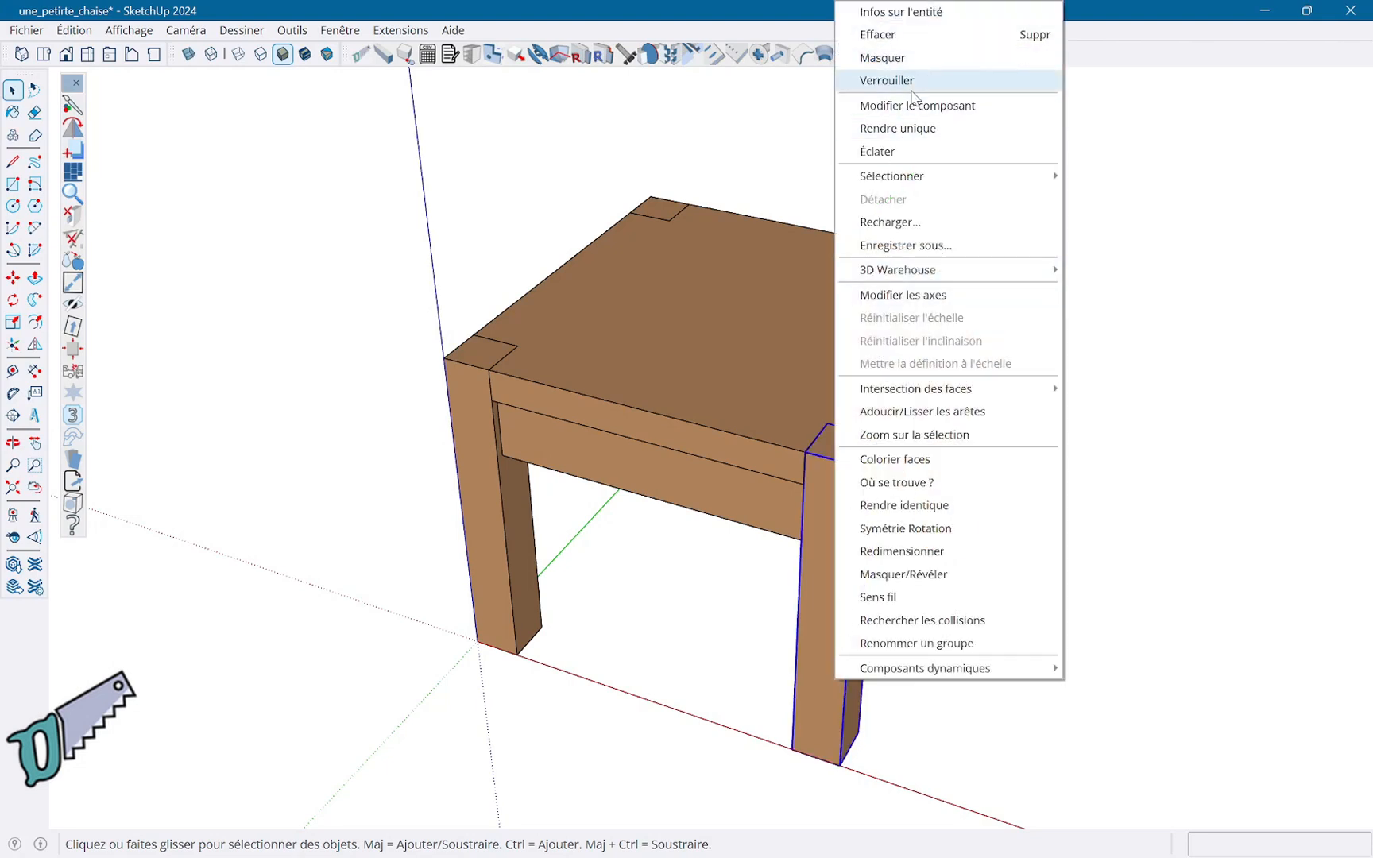
left_click(937, 14)
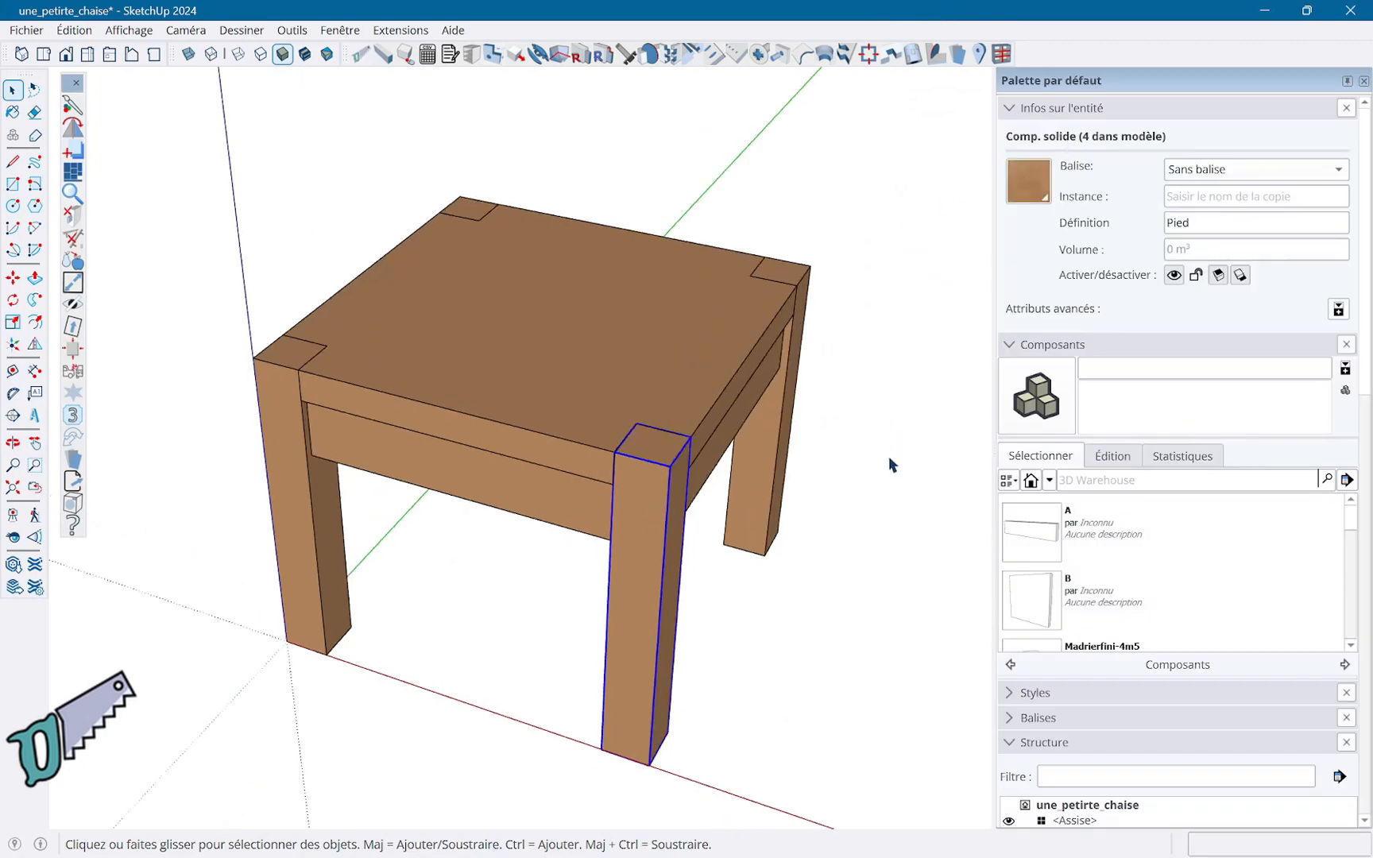
right_click(626, 681)
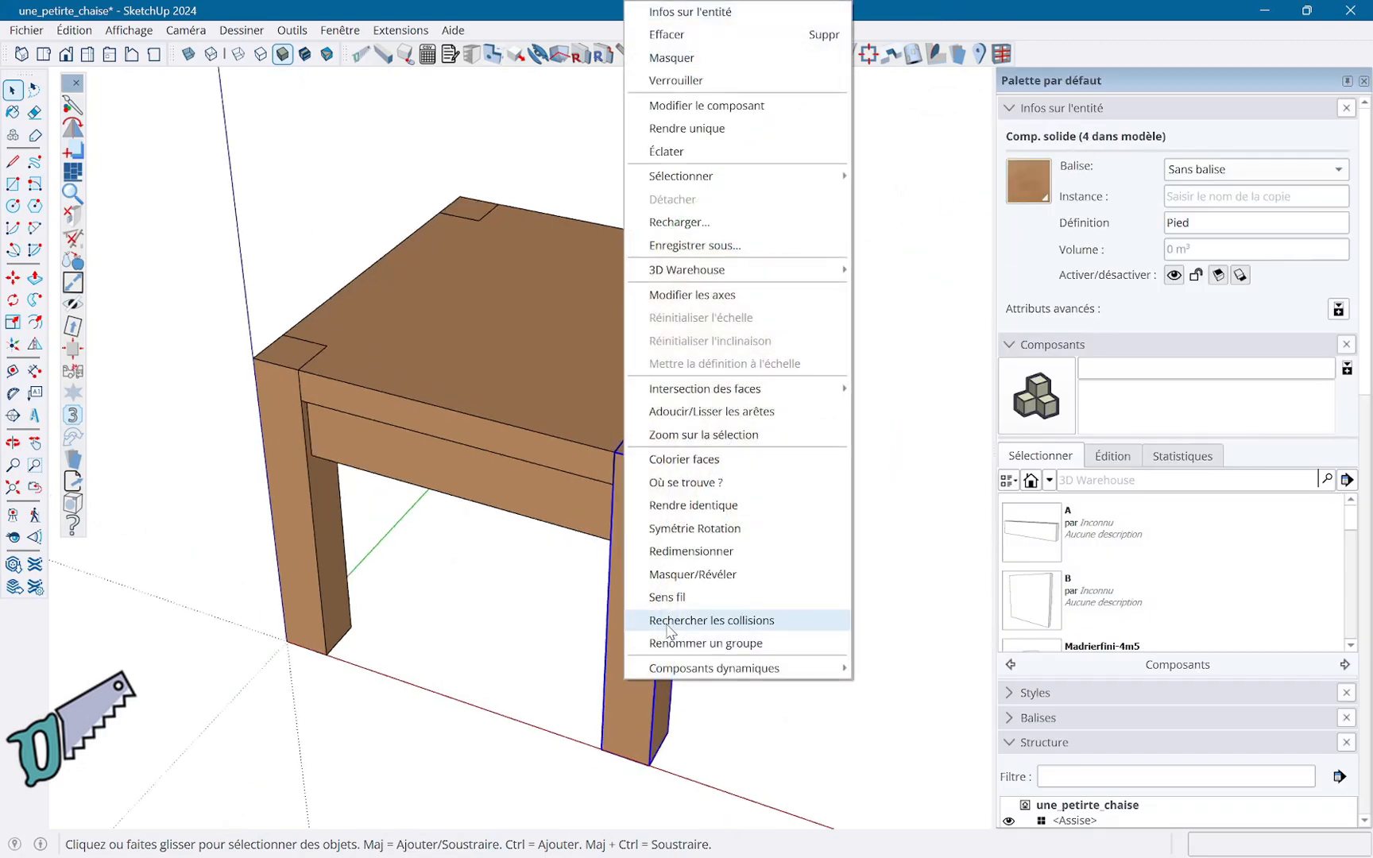
left_click(676, 573)
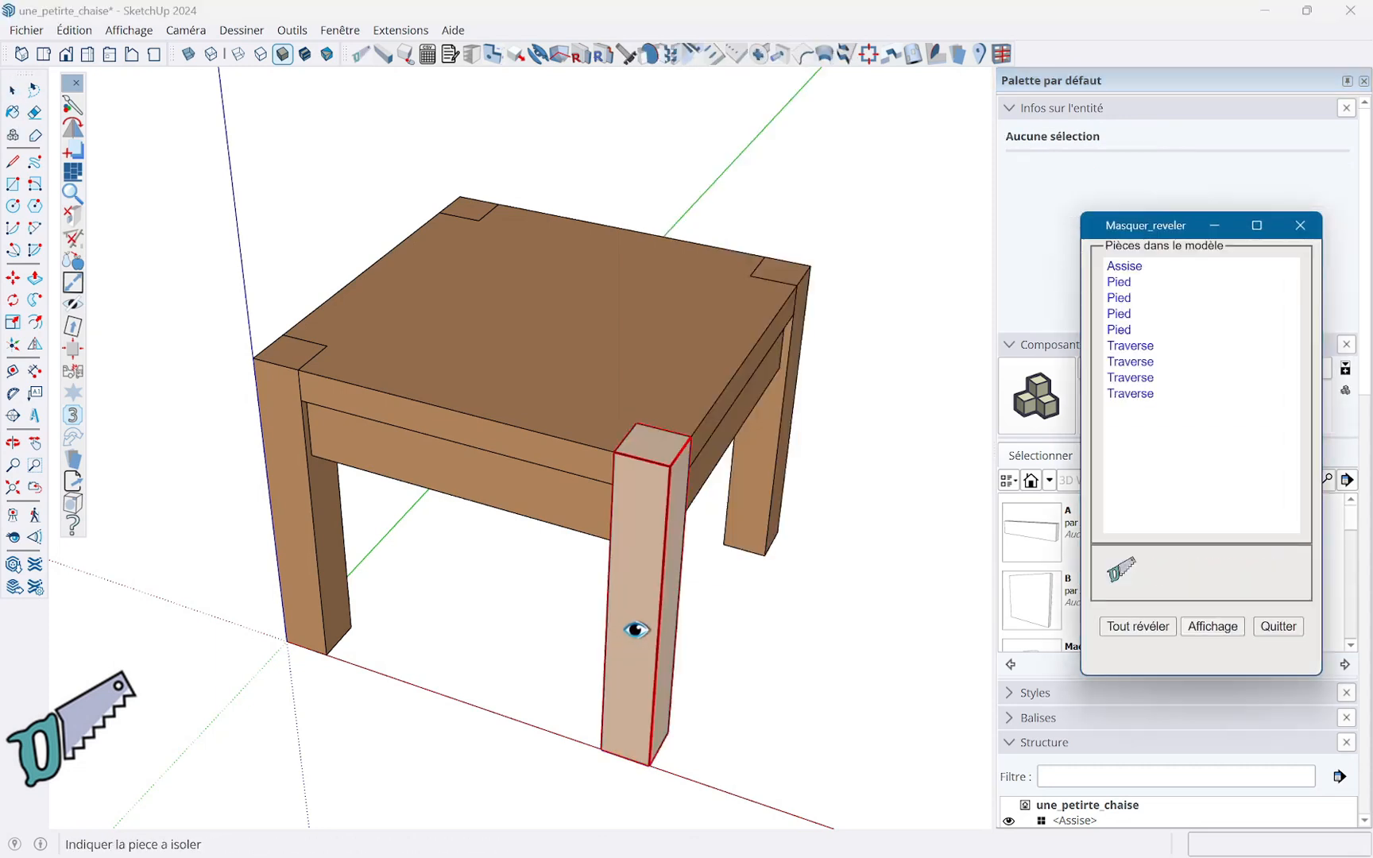
left_click(630, 642)
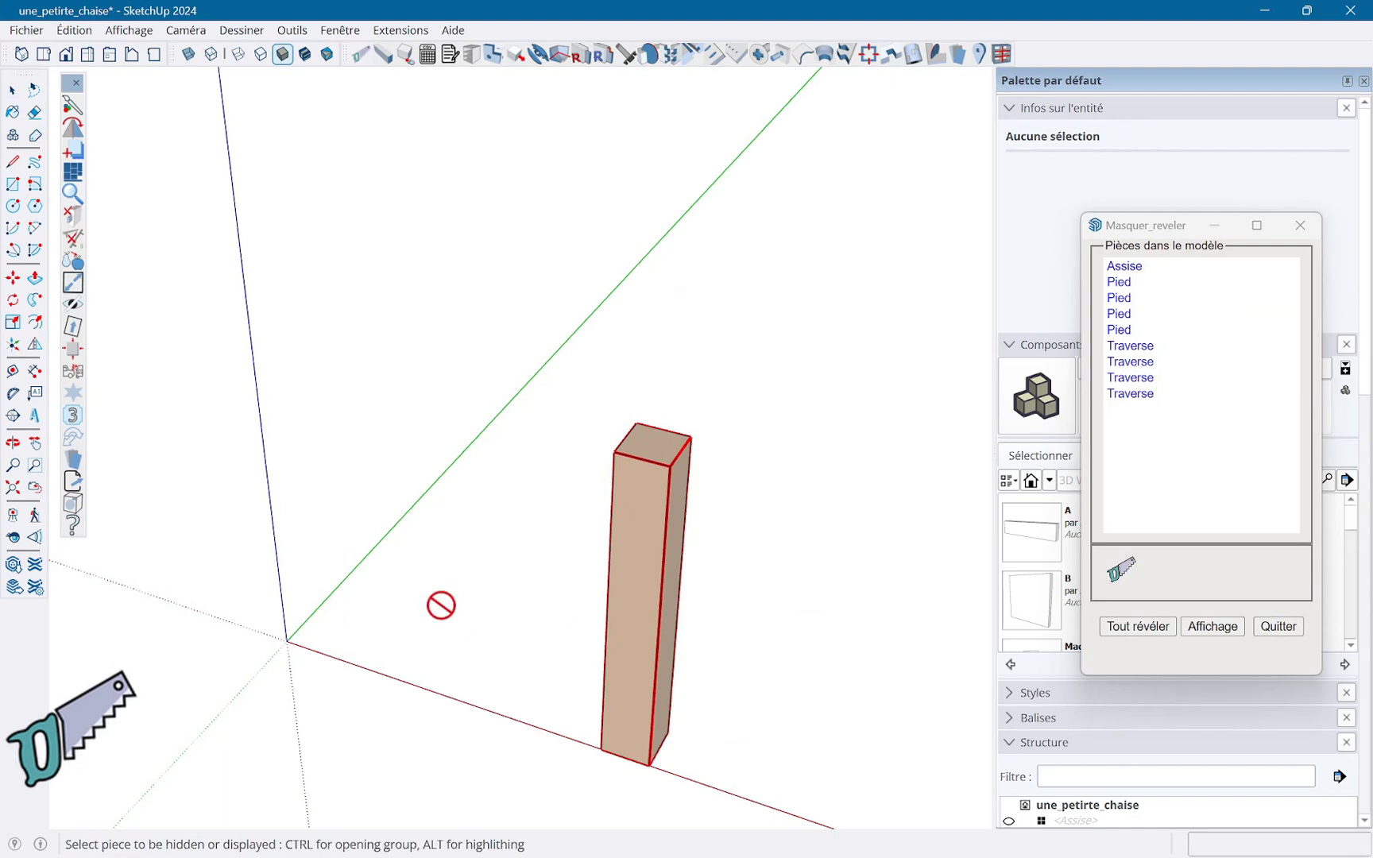
key("space")
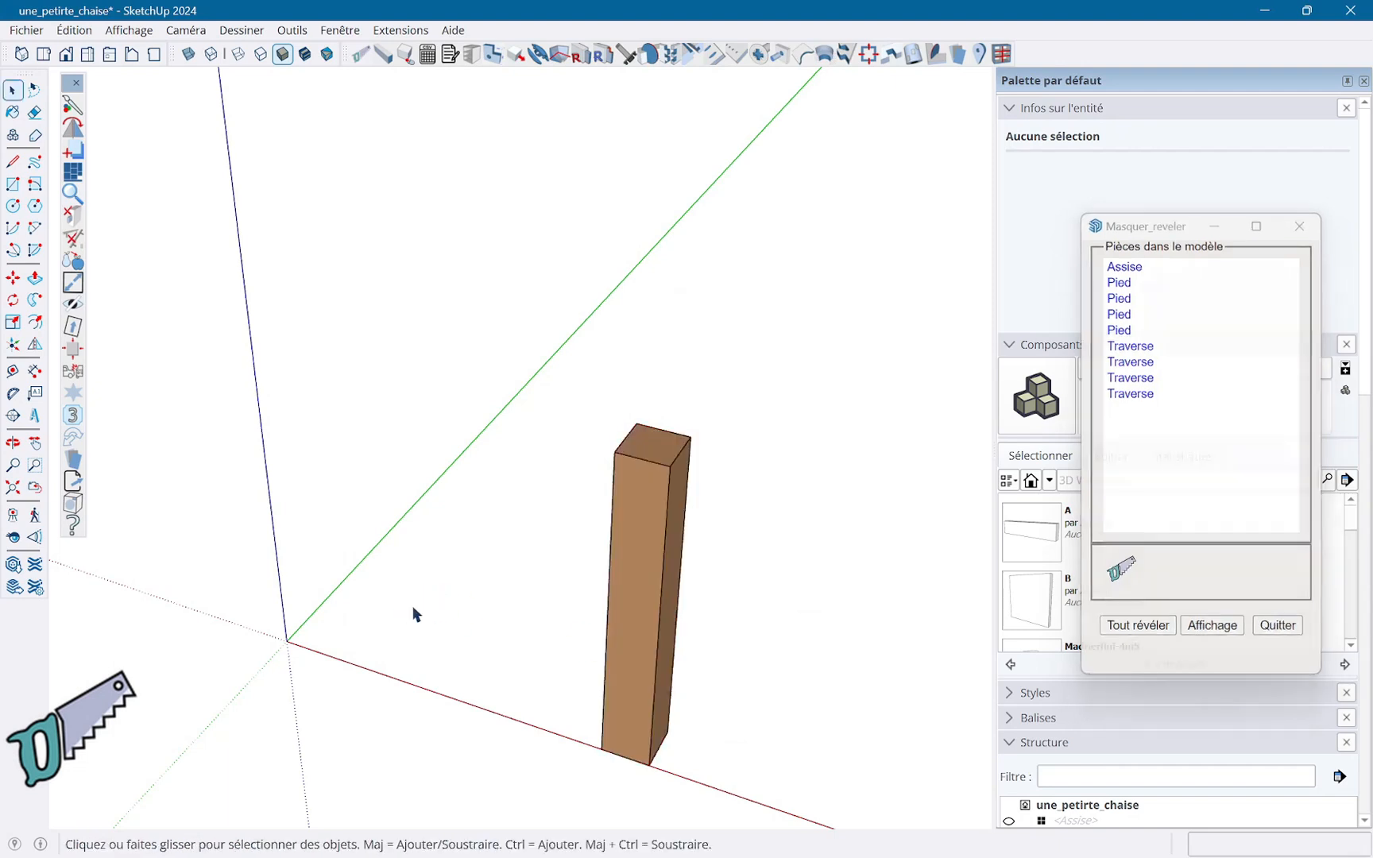
Step: Display the isolated leg in X-ray and examine its mortises from several sides
left_click(190, 54)
scroll(671, 487, "up", 4)
middle_click_drag(671, 487, 643, 297)
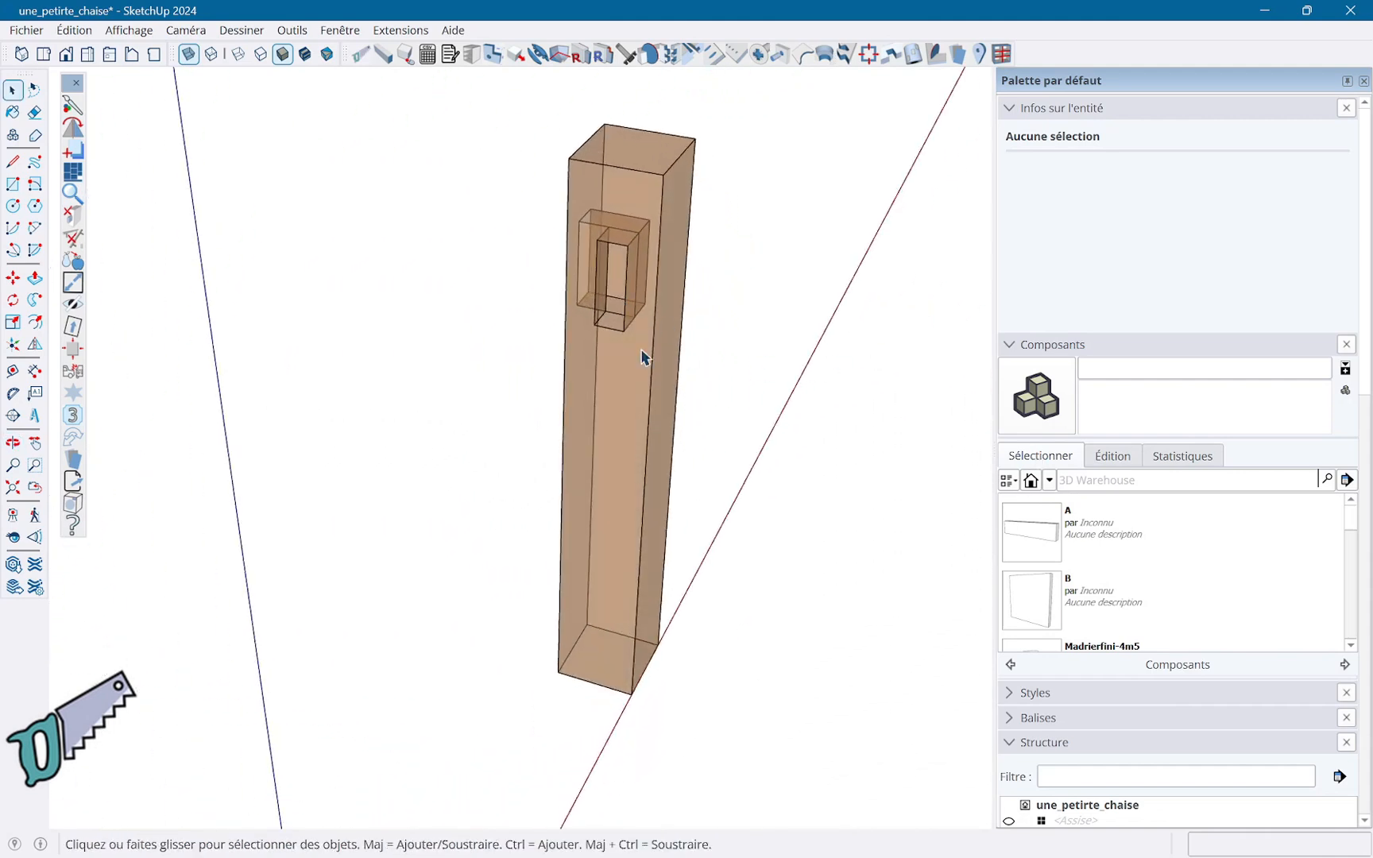
middle_click_drag(634, 362, 747, 430)
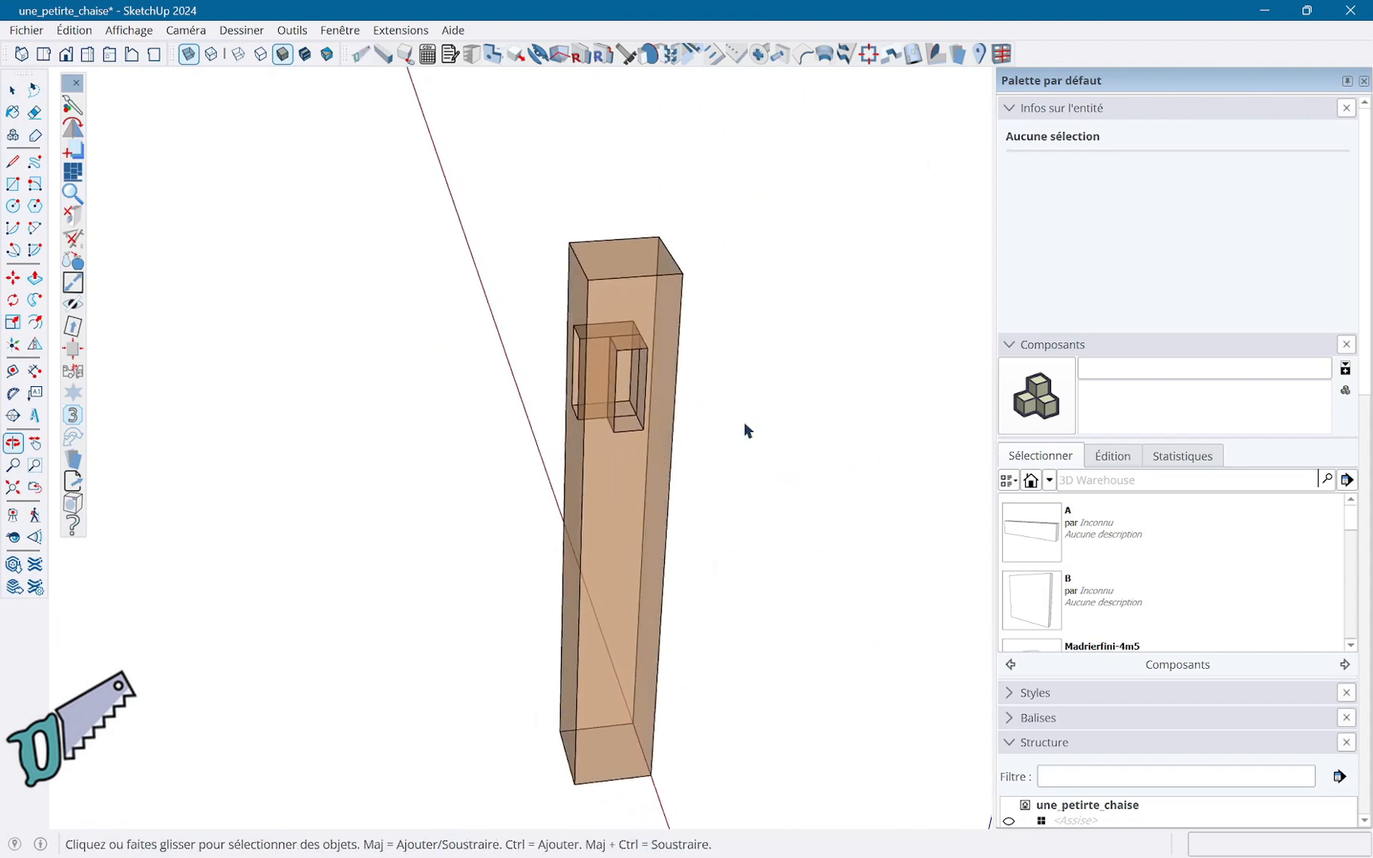
middle_click_drag(595, 512, 206, 515)
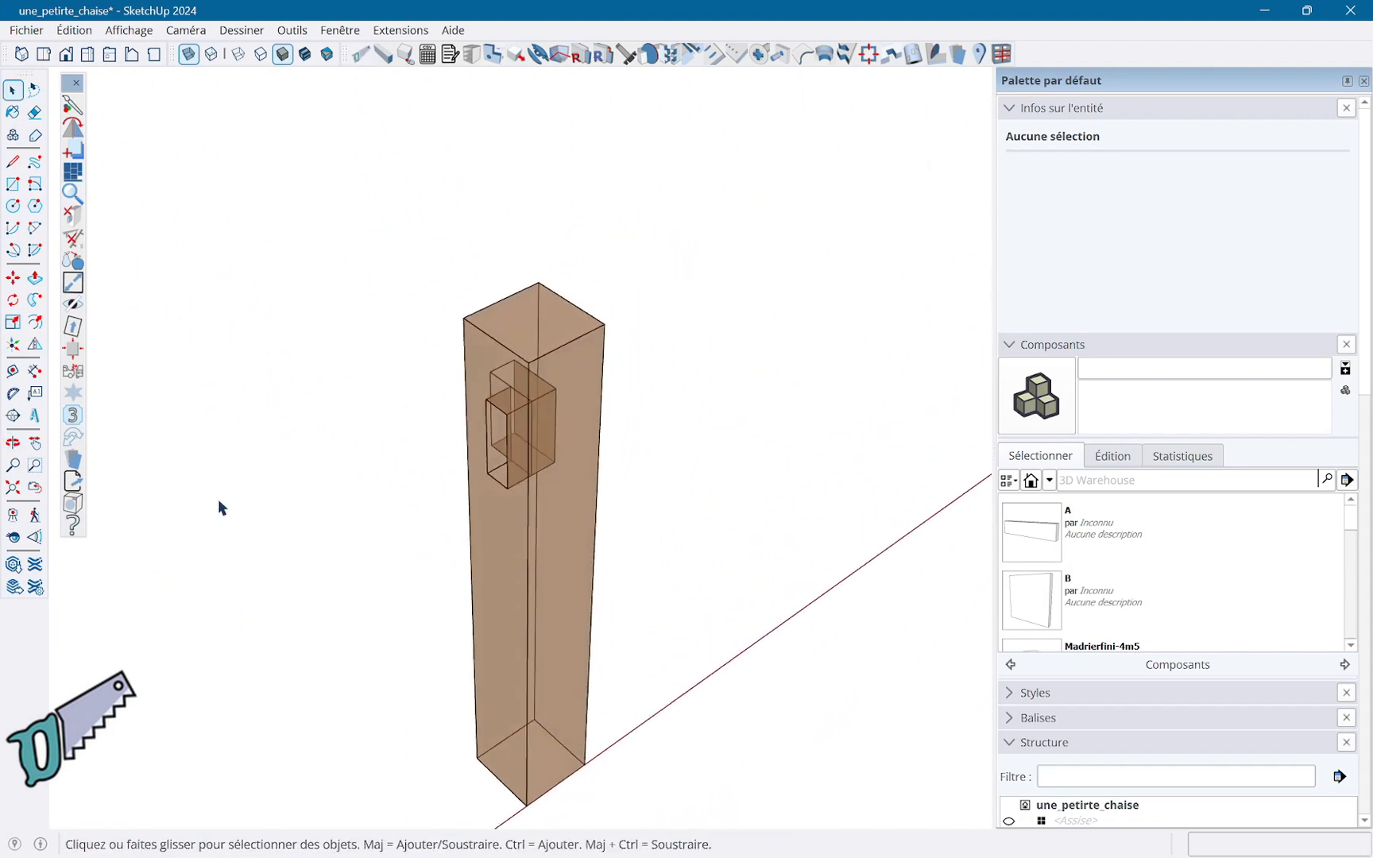
scroll(381, 534, "up", 2)
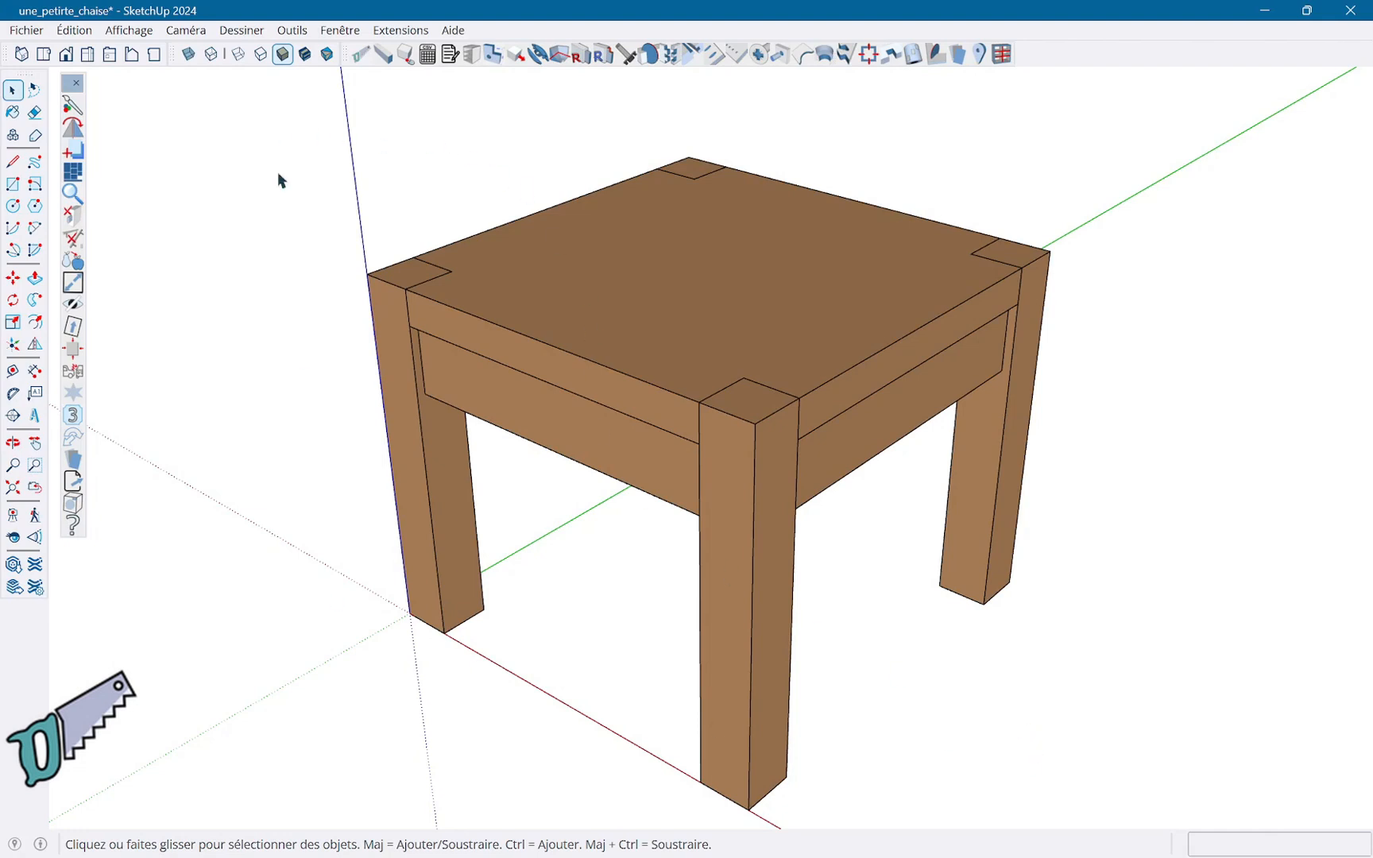
Step: Select the whole chair and create an exploded view of it in the scene Explode with an offset (Décalage) of 4
left_click_drag(273, 101, 1200, 836)
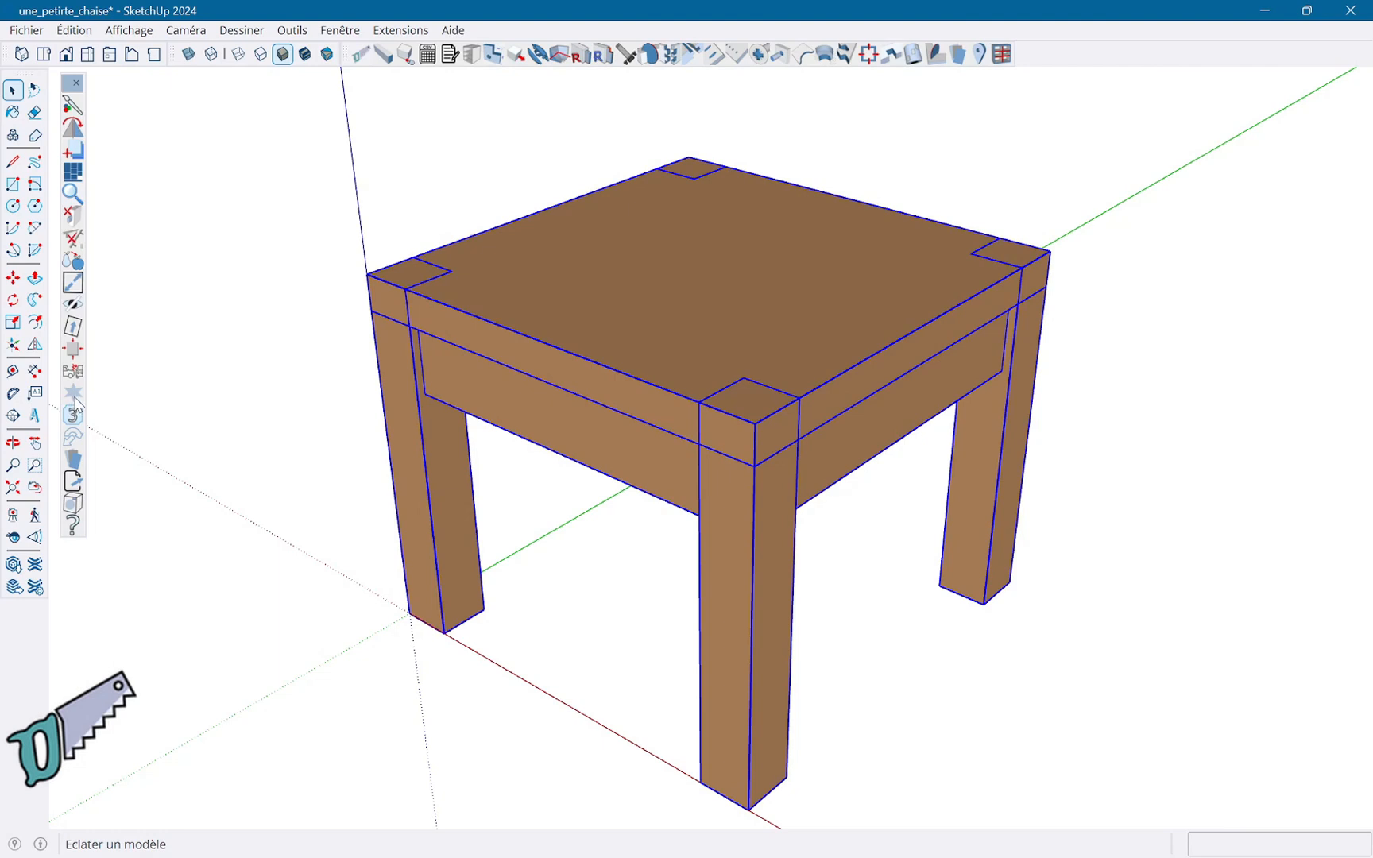
left_click(74, 401)
left_click(714, 374)
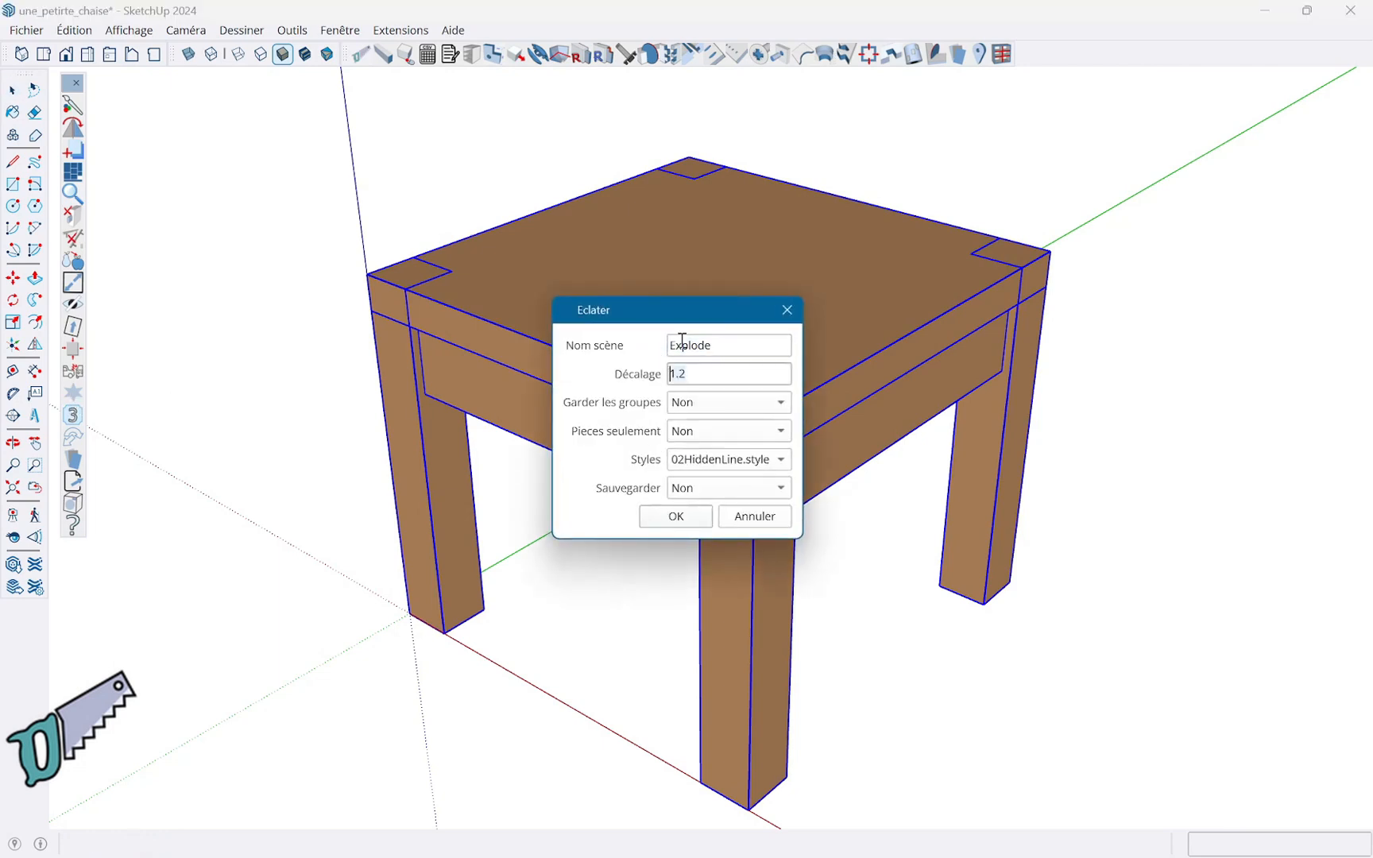
type("4")
left_click(676, 517)
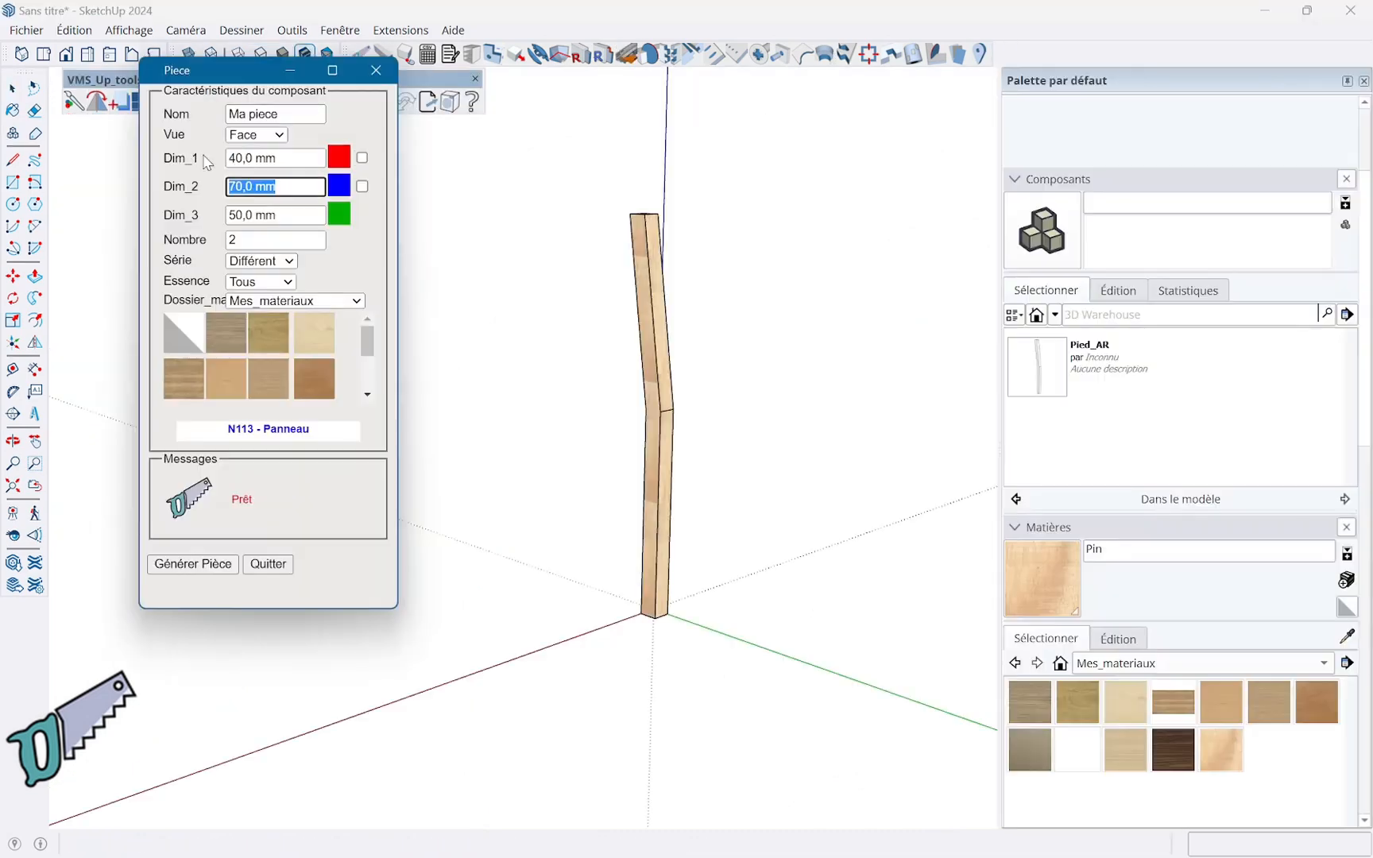
Step: Generate one 40 x 430 x 40 mm pine piece for the front leg, in front view (Face)
type("430")
key("Tab")
key("Tab")
left_click(206, 549)
Step: Name the next piece Traverse, orient it in the Droite view and set Dim_1 to 340 mm
left_click_drag(283, 114, 157, 96)
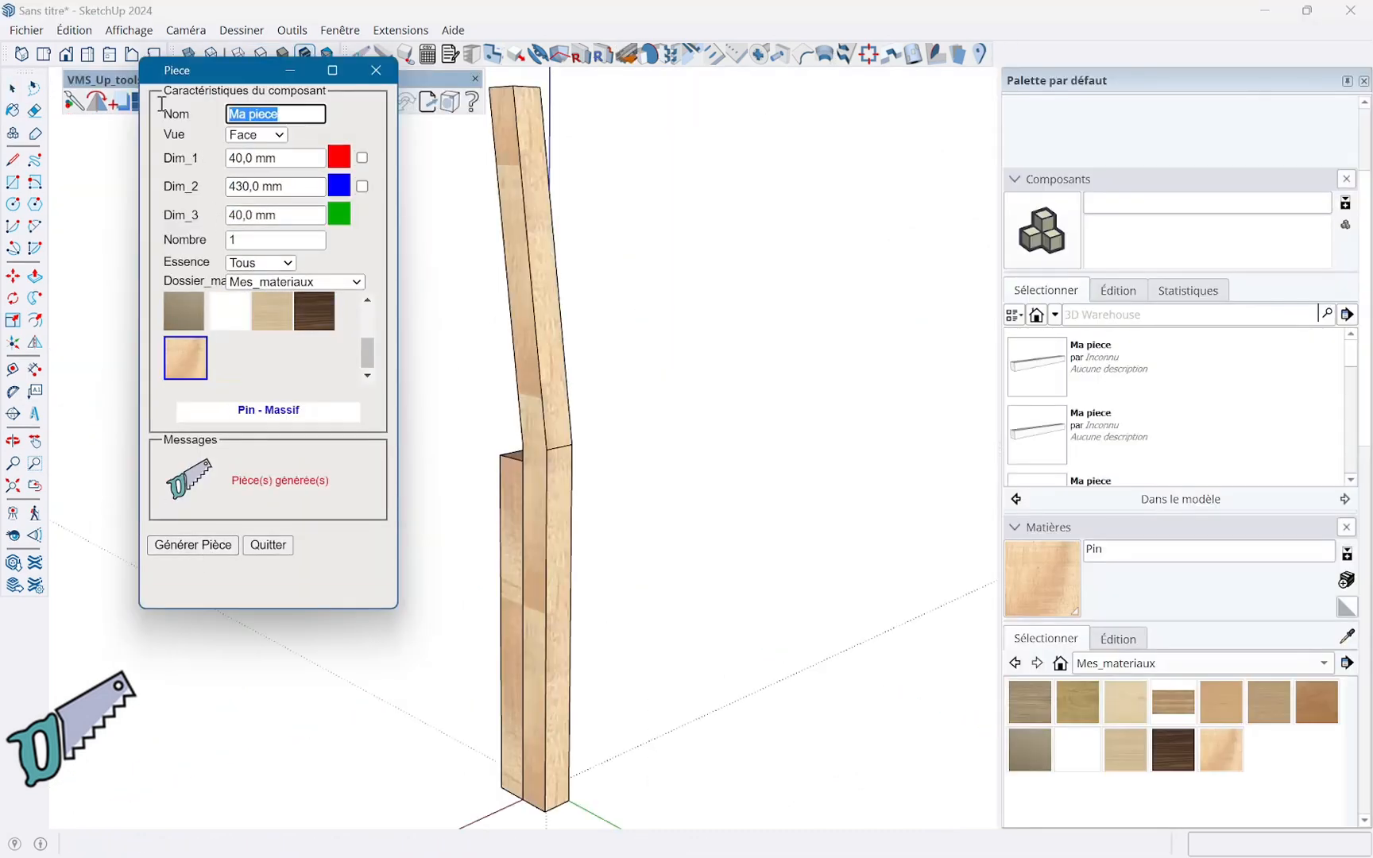
type("Traverse")
key("Tab")
left_click(269, 135)
left_click(271, 164)
left_click_drag(279, 158, 181, 137)
type("380")
key("Tab")
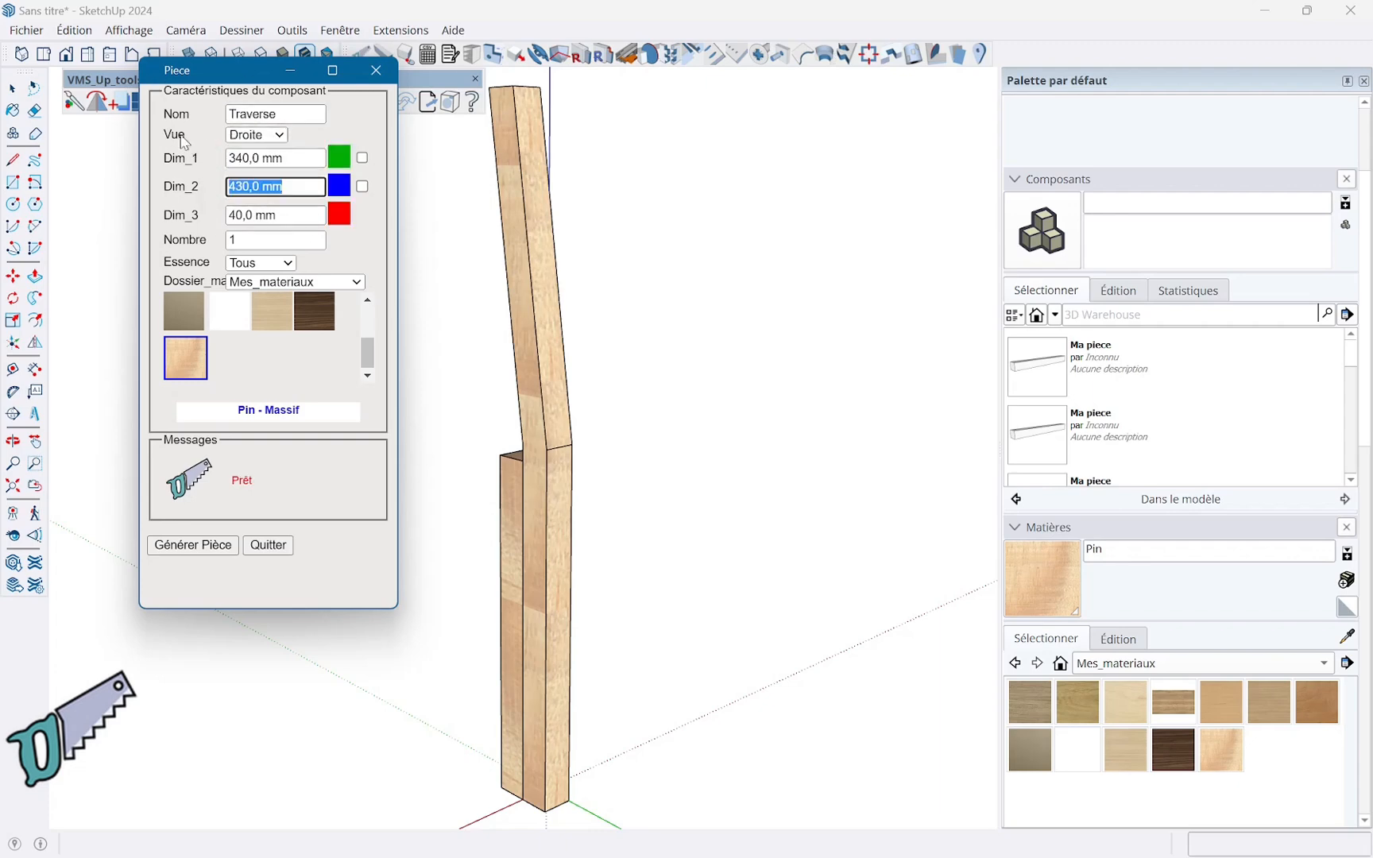
Step: Set the Traverse's Dim_2 to 40 mm and Dim_3 to 24 mm, and generate it in pine
type("40")
key("Tab")
type("24")
key("Tab")
left_click(192, 545)
Step: Move the rail by its end corner up to the top of the short front leg
left_click(706, 680)
key("m")
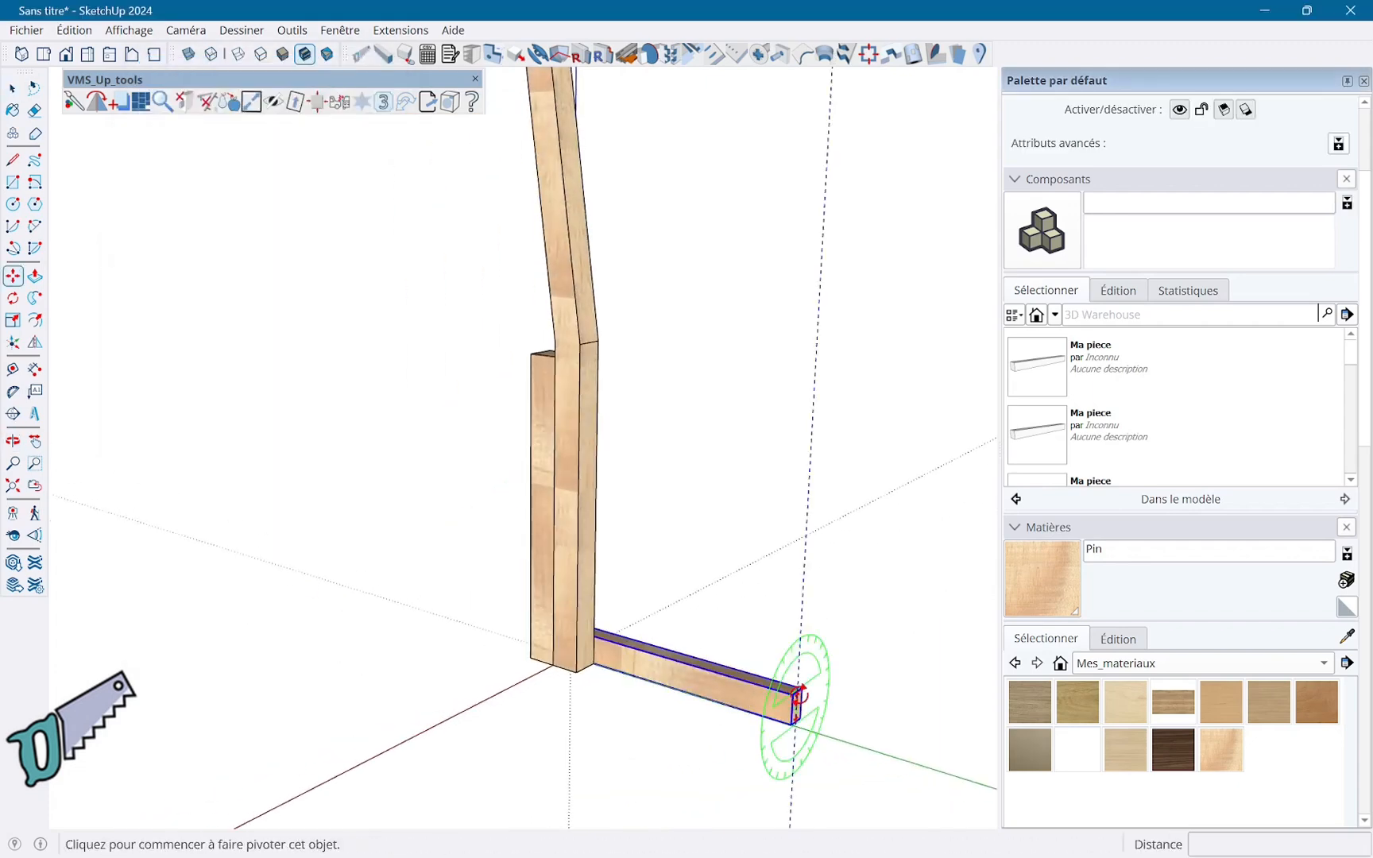
scroll(794, 695, "up", 3)
left_click(793, 694)
left_click(417, 202)
key("space")
Step: Move the front leg and rail together so that the rail spans between the front leg and the bent rear leg
left_click(432, 293)
left_click(339, 218, "shift")
key("m")
left_click(267, 224)
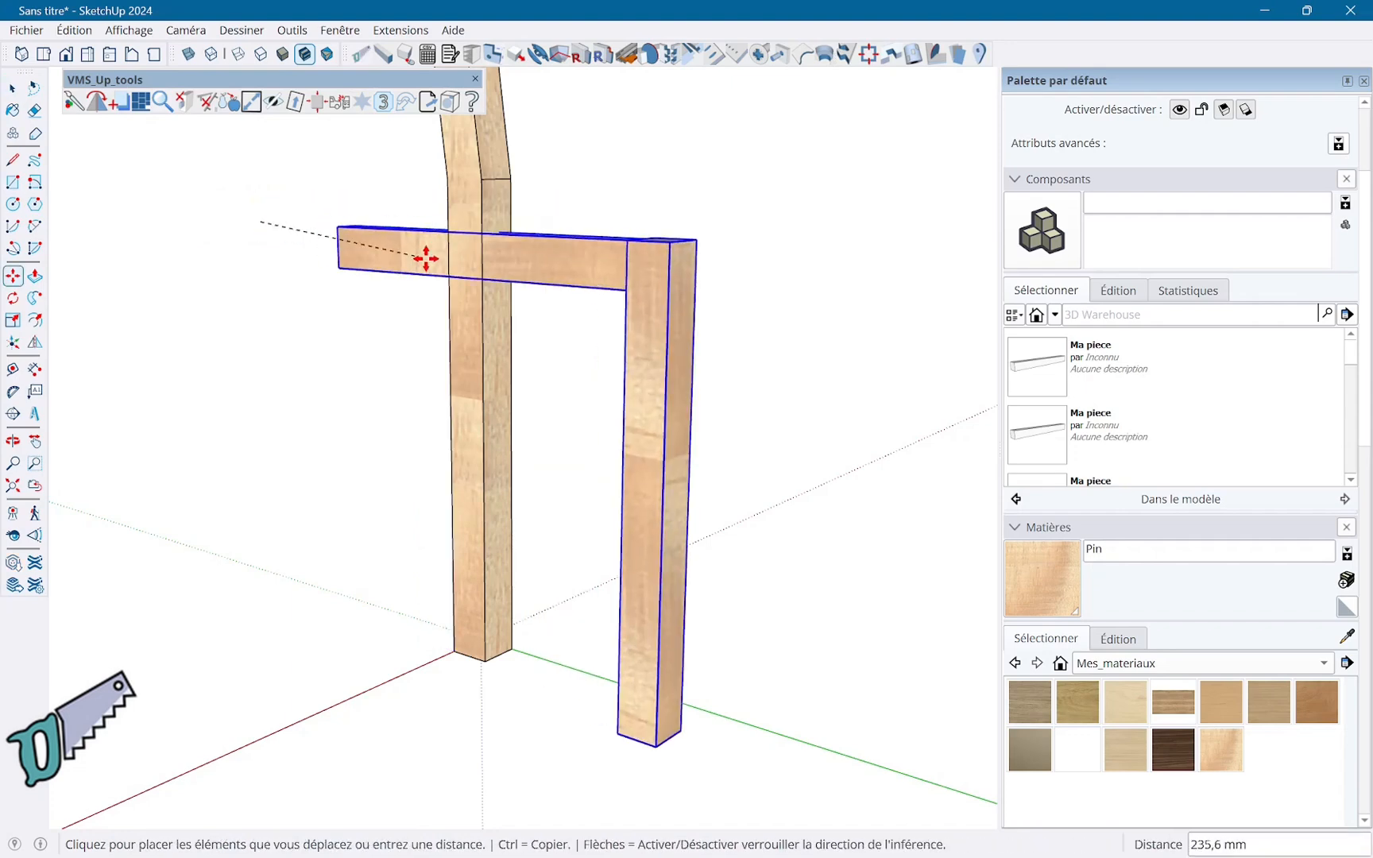
left_click(636, 233)
left_click(521, 205)
left_click(481, 201)
key("space")
Step: Copy the side rail straight down to form a second, lower rail between the two legs
middle_click_drag(405, 223, 476, 227)
left_click(478, 228)
key("m")
key("ctrl")
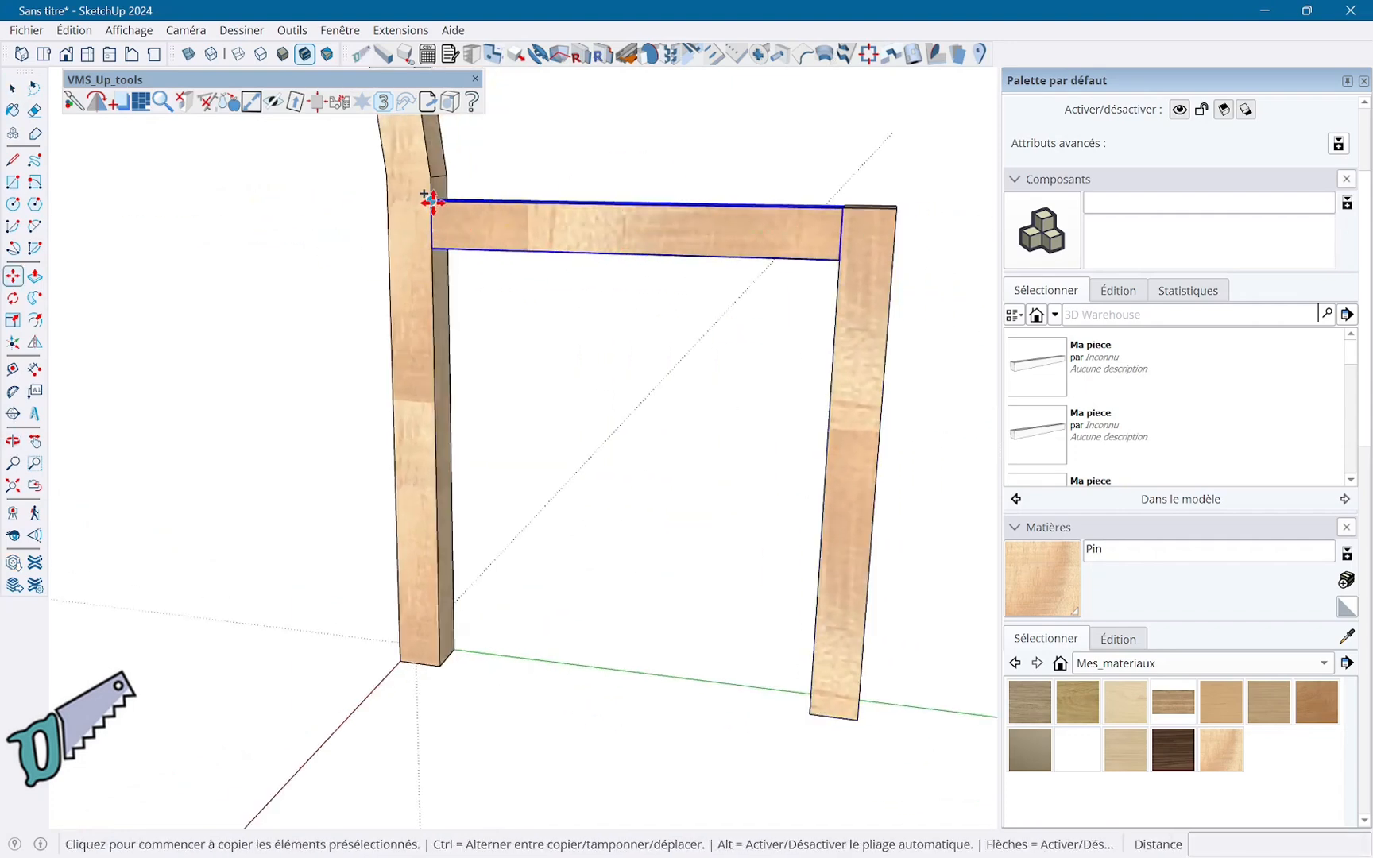
left_click(432, 201)
left_click(434, 313)
type("1")
key("Return")
Step: Copy both side rails from the rear leg to the outer corner of the front leg
scroll(435, 313, "down", 2)
middle_click_drag(437, 318, 501, 371)
key("space")
left_click(668, 289)
left_click(724, 423, "shift")
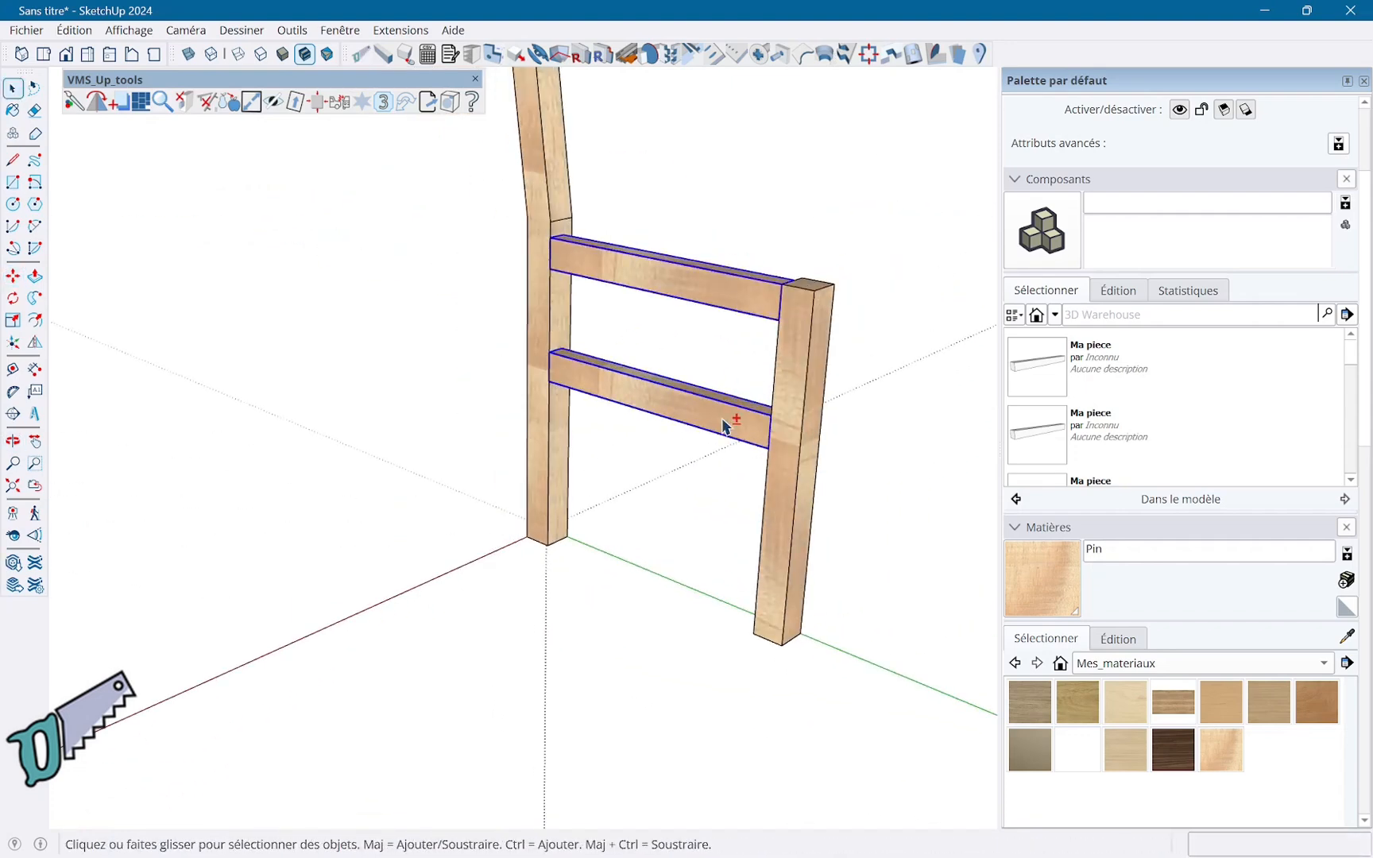
key("m")
left_click(551, 238)
left_click(832, 286)
middle_click_drag(832, 286, 629, 307)
Step: Turn the two copied rails to run across the chair's front, and place a flipped copy of them at the rear leg
key("q")
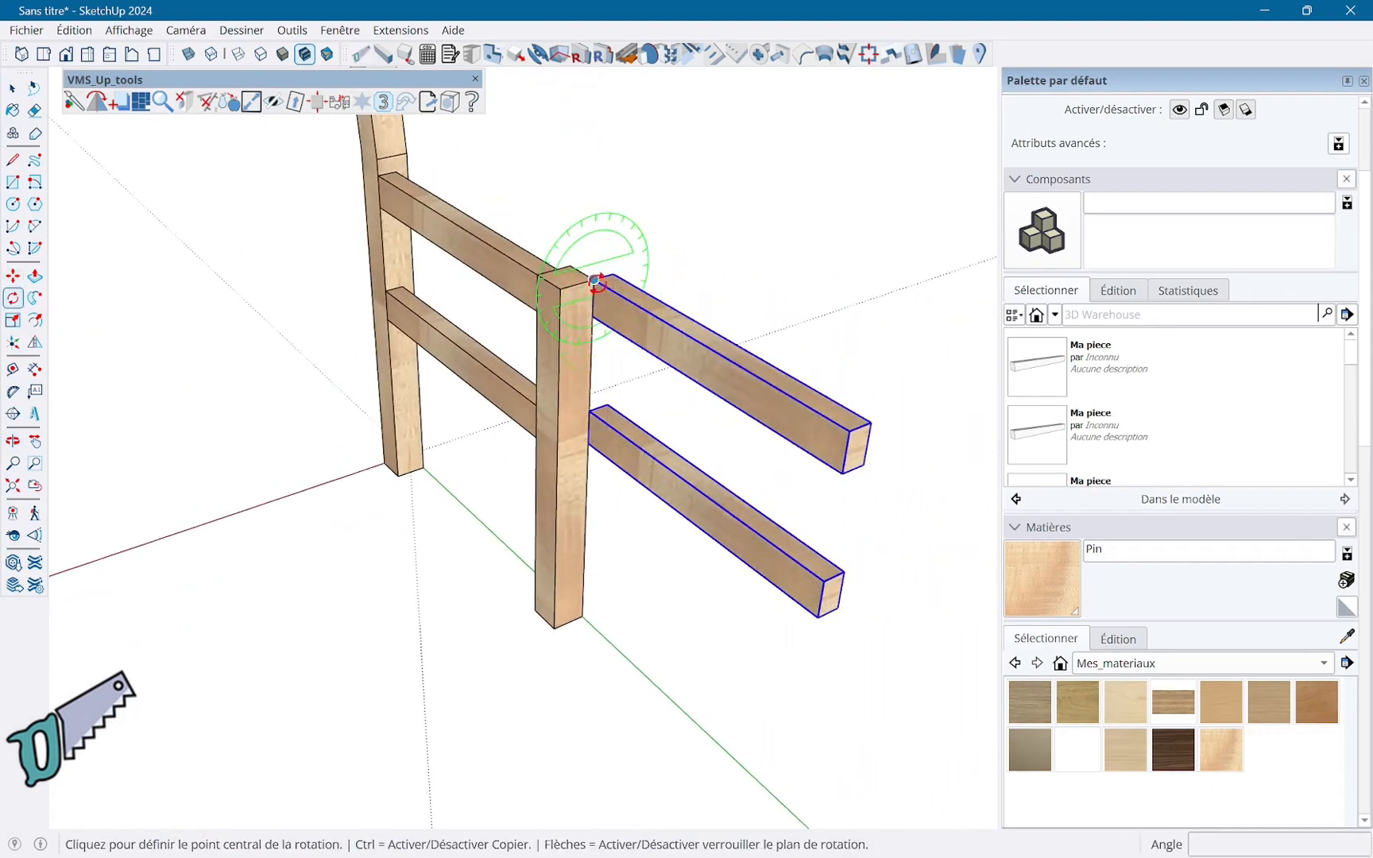
middle_click_drag(695, 267, 107, 332)
key("m")
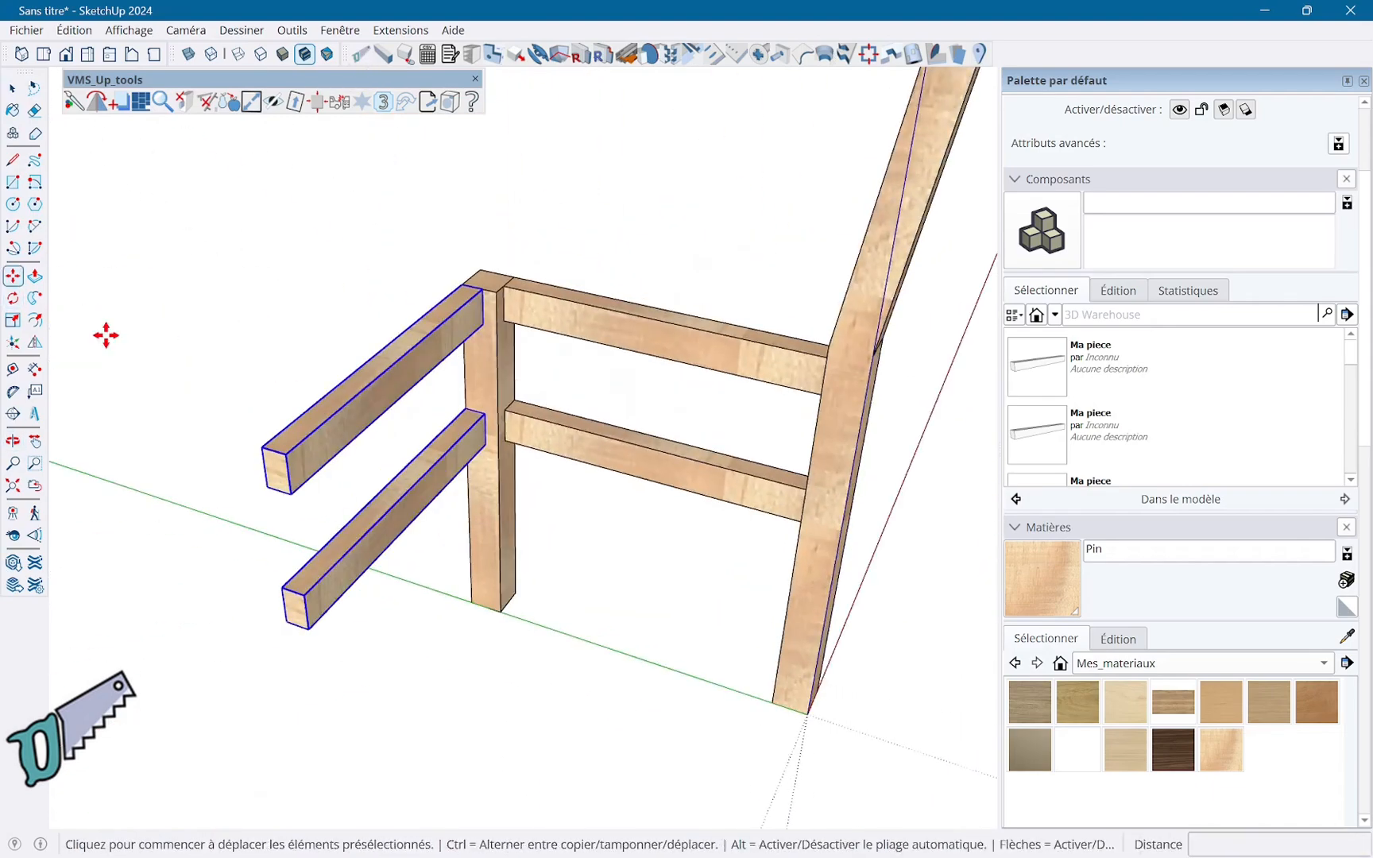
key("ctrl")
left_click(482, 289)
left_click(866, 367)
middle_click_drag(803, 573, 662, 539)
scroll(662, 539, "down", 2)
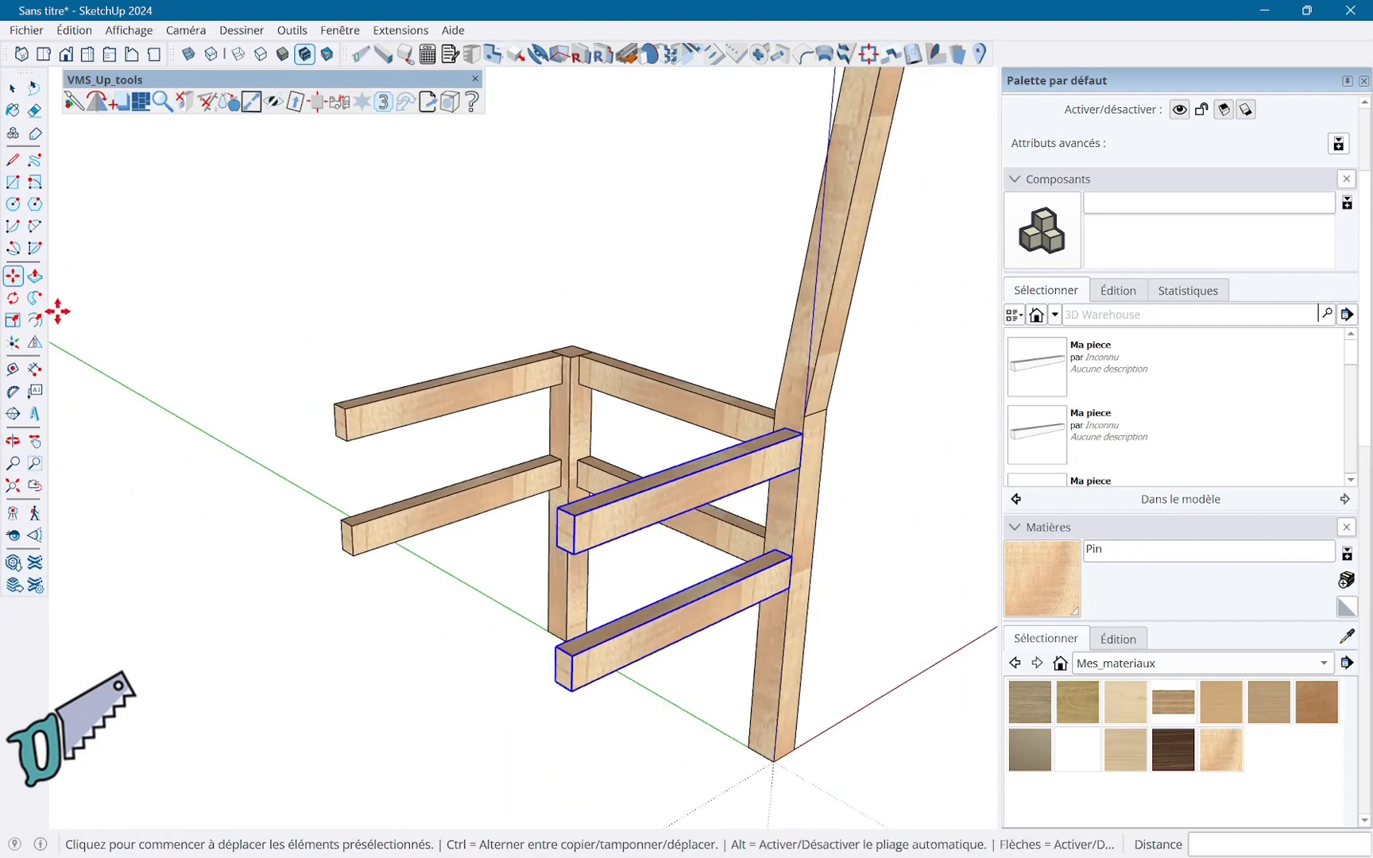
left_click(35, 342)
Step: Copy the two front cross rails onto the upper slanted part of the rear leg as backrest rails
middle_click_drag(445, 704, 676, 663)
key("space")
left_click(529, 437)
left_click(527, 564, "shift")
key("m")
key("ctrl")
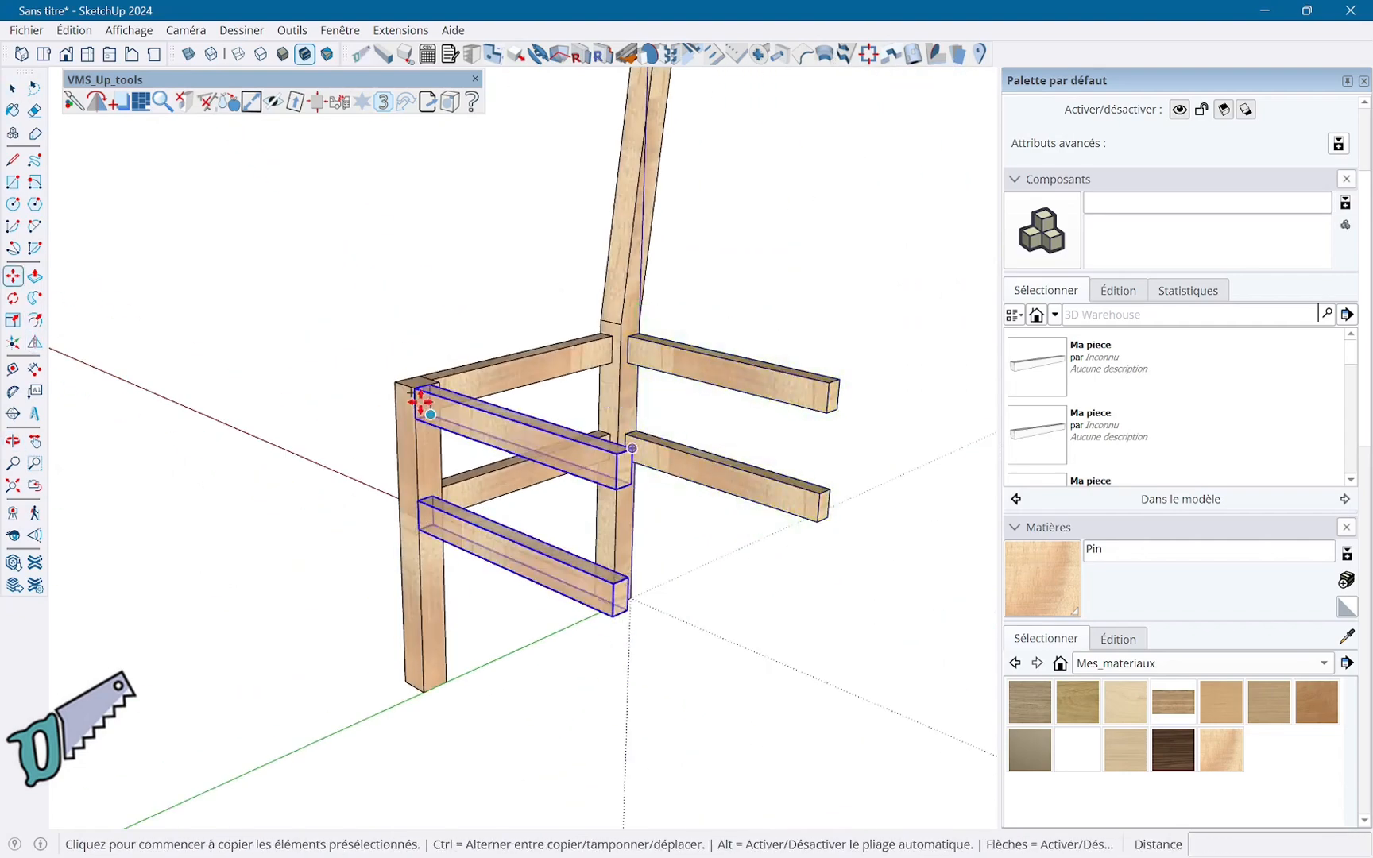
left_click(421, 397)
middle_click_drag(628, 245, 630, 342)
left_click(630, 340)
Step: Rotate the two backrest rails about the top rail's corner to follow the slant of the rear leg
scroll(630, 340, "up", 3)
key("q")
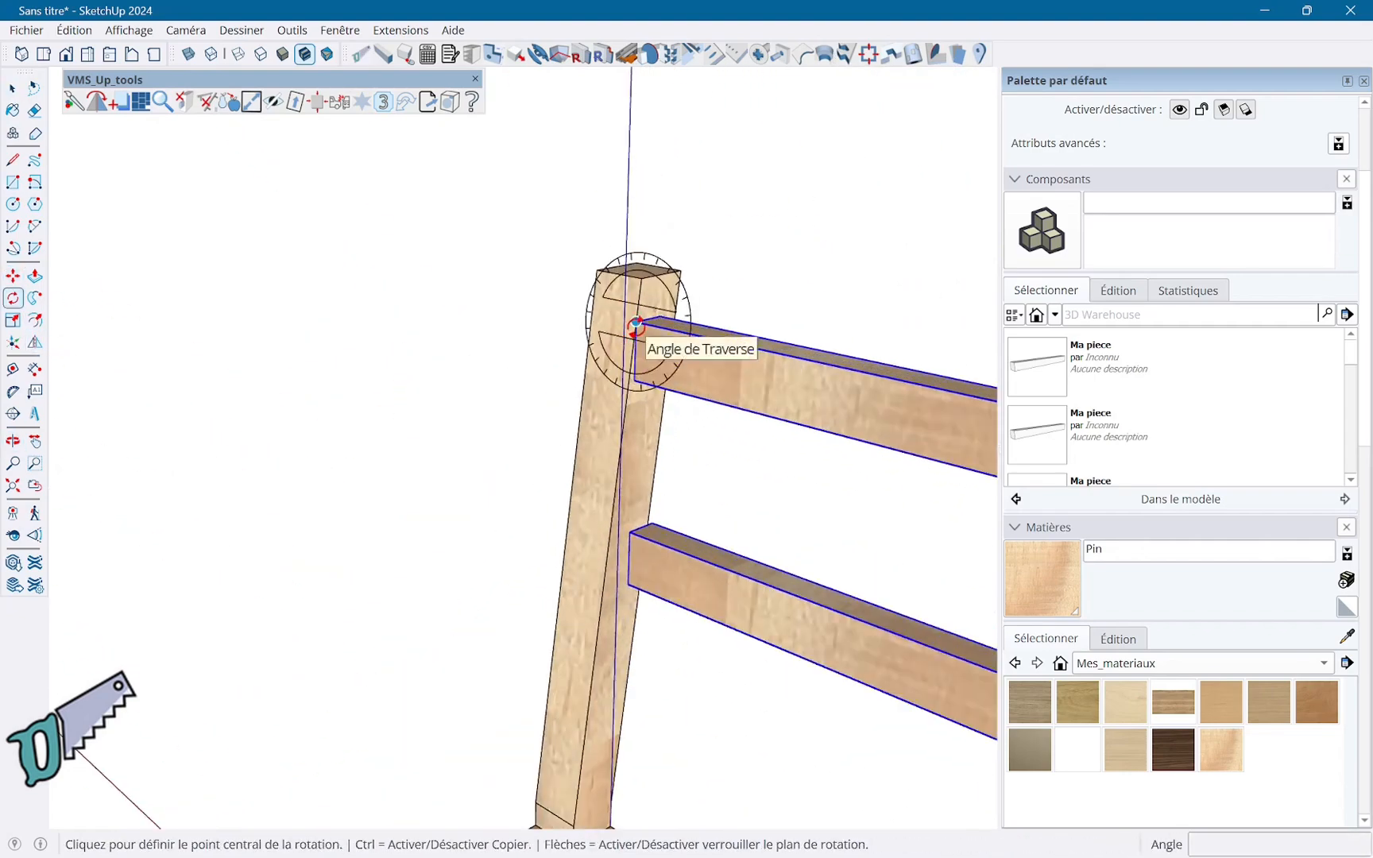
left_click(636, 321)
left_click(634, 380)
left_click(624, 419)
Step: Copy the complete side frame of legs and side rails about 670 mm across, beyond the free ends of the cross rails
scroll(623, 419, "down", 3)
middle_click_drag(382, 453, 660, 397)
key("space")
left_click_drag(409, 246, 601, 760)
middle_click_drag(601, 761, 404, 736)
key("m")
key("ctrl")
left_click(487, 531)
left_click(834, 542)
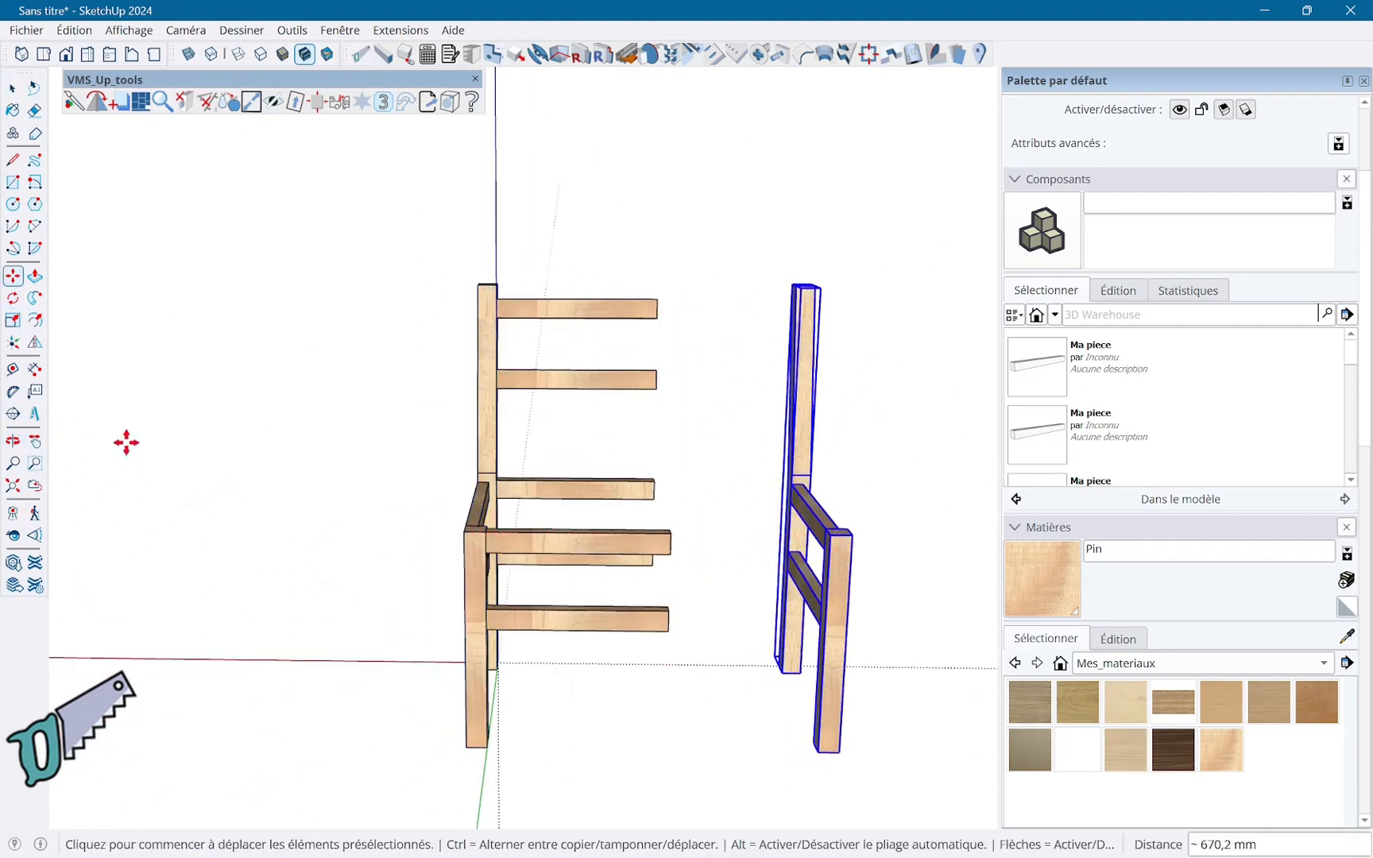
Step: Mirror the copied side frame and move it against the free ends of the cross rails
left_click(35, 343)
middle_click_drag(636, 699, 599, 705)
left_click(794, 787)
key("m")
left_click(793, 543)
left_click(630, 534)
middle_click_drag(630, 534, 760, 544)
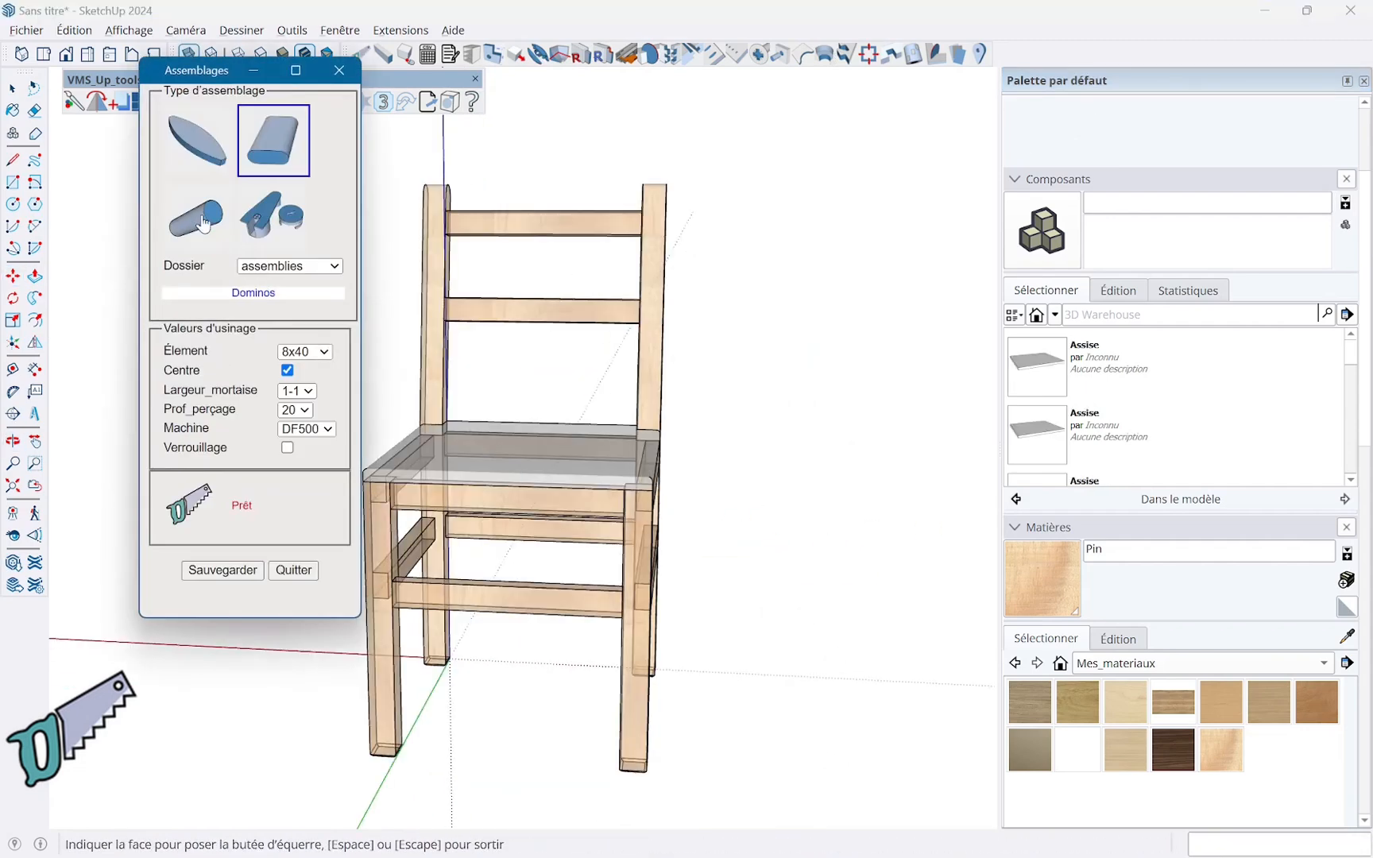
Step: Set the joint type to dowels (Tourillons) with the 6x40 element
left_click(197, 214)
left_click(306, 352)
left_click(299, 365)
left_click(273, 371)
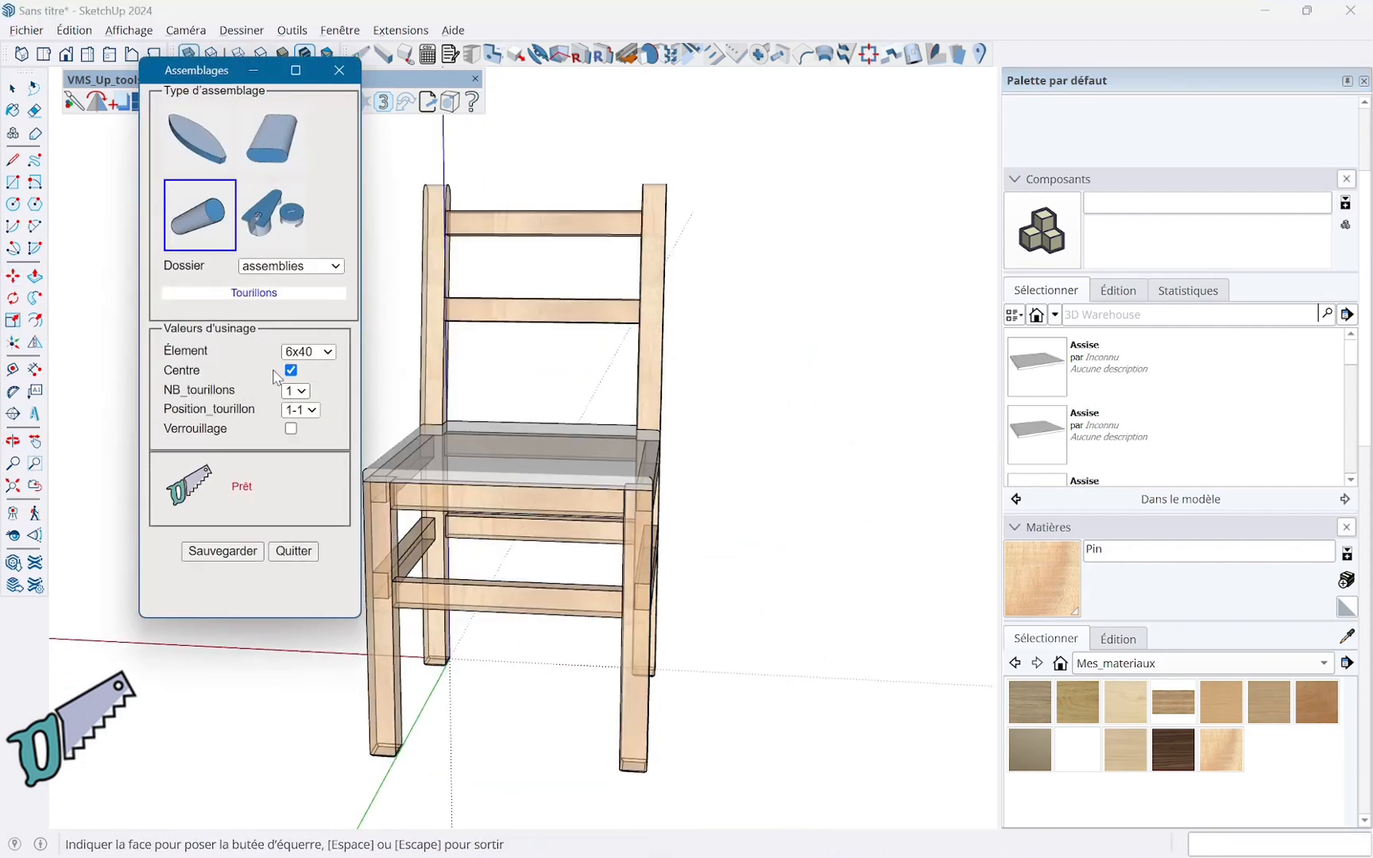
Step: Place dowels where the upper front rail meets the front leg, with an offset of 12 and a *2 repetition
scroll(445, 582, "up", 5)
middle_click_drag(445, 583, 738, 508)
left_click(735, 505)
scroll(736, 505, "up", 3)
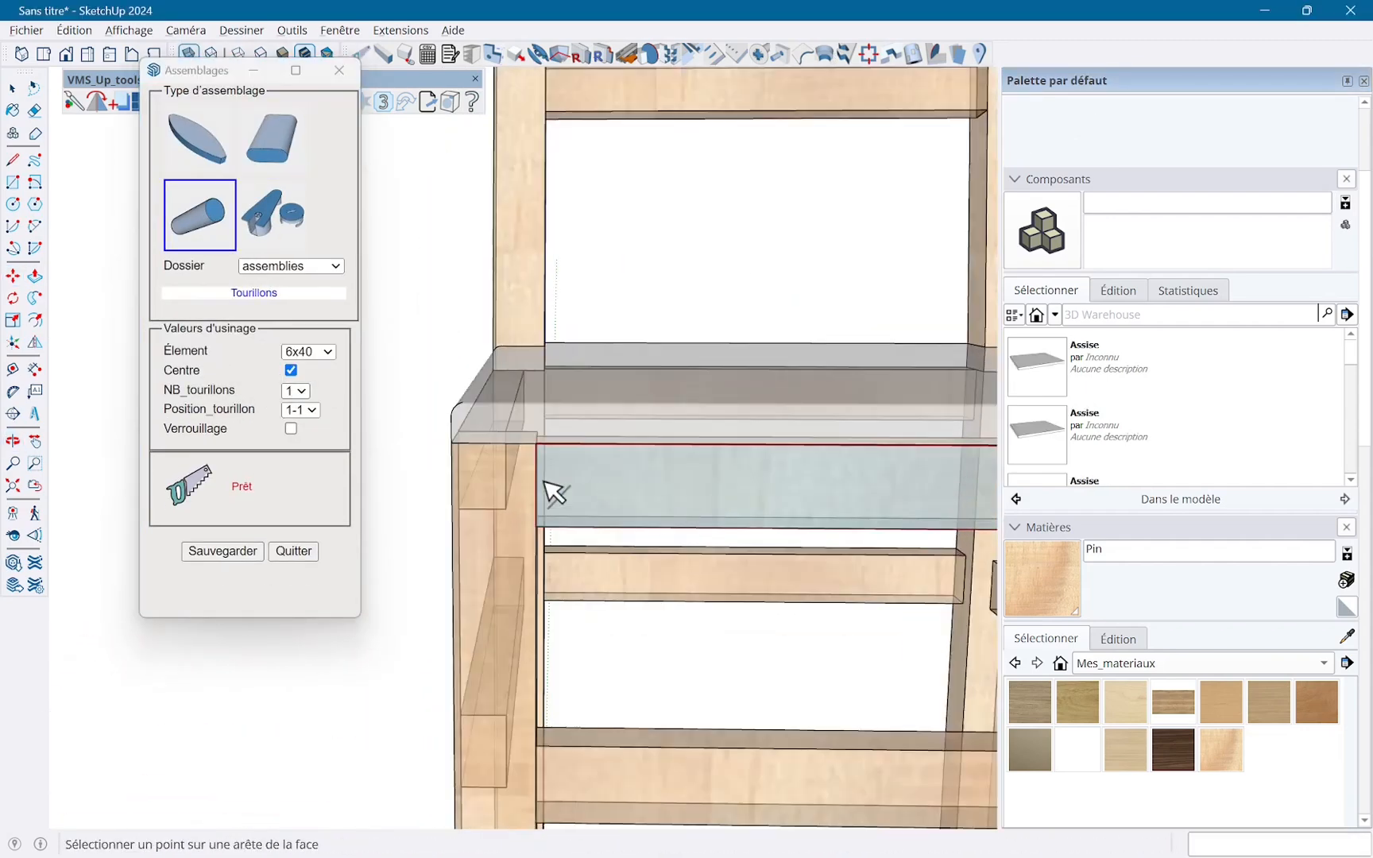
middle_click_drag(545, 482, 542, 437)
type("12")
key("Return")
type("*2")
key("Return")
scroll(537, 423, "down", 2)
scroll(543, 439, "down", 3)
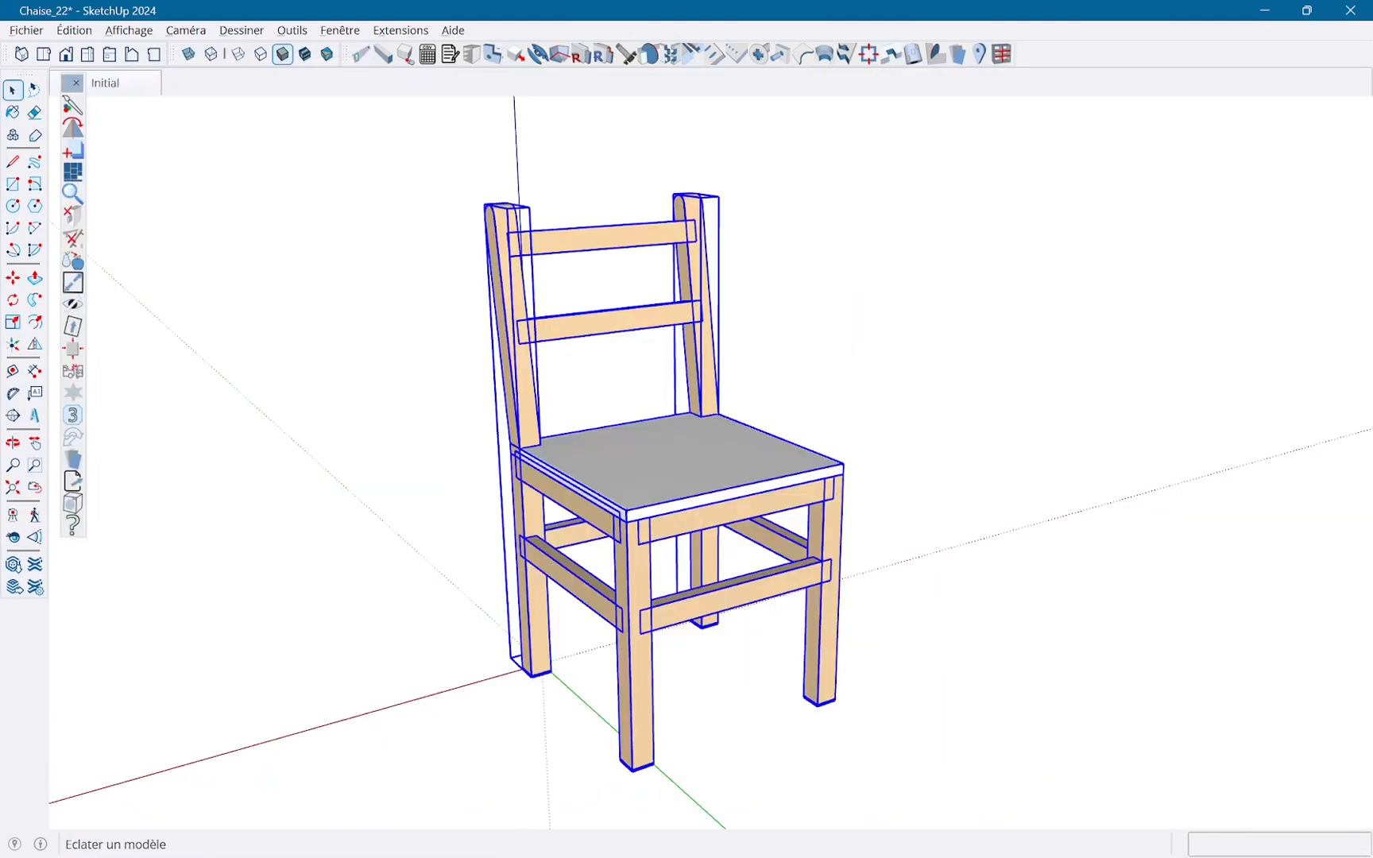
Step: Explode the chair into a scene named Explode with an offset (Décalage) of 4
key("Tab")
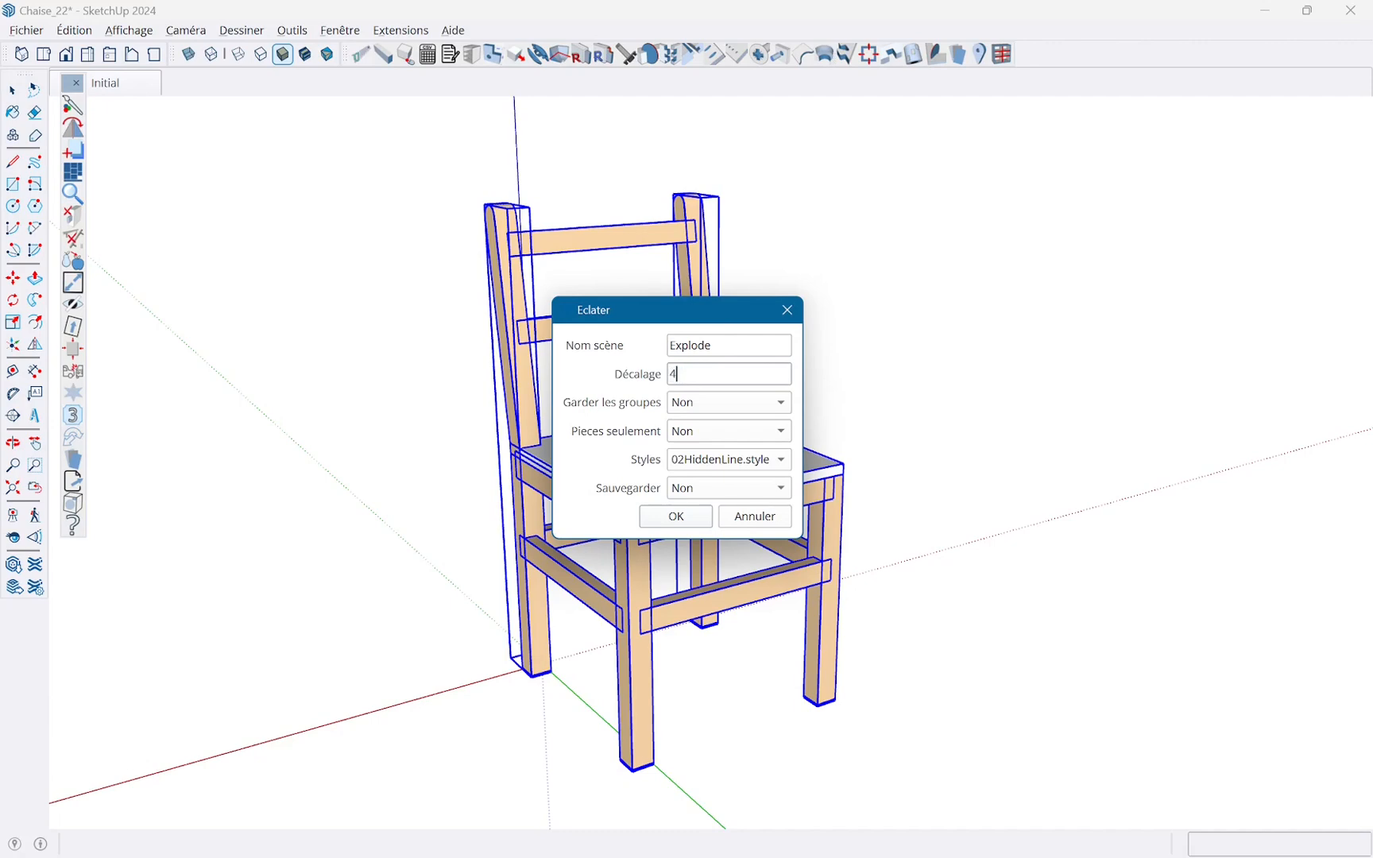
type("4")
left_click(675, 516)
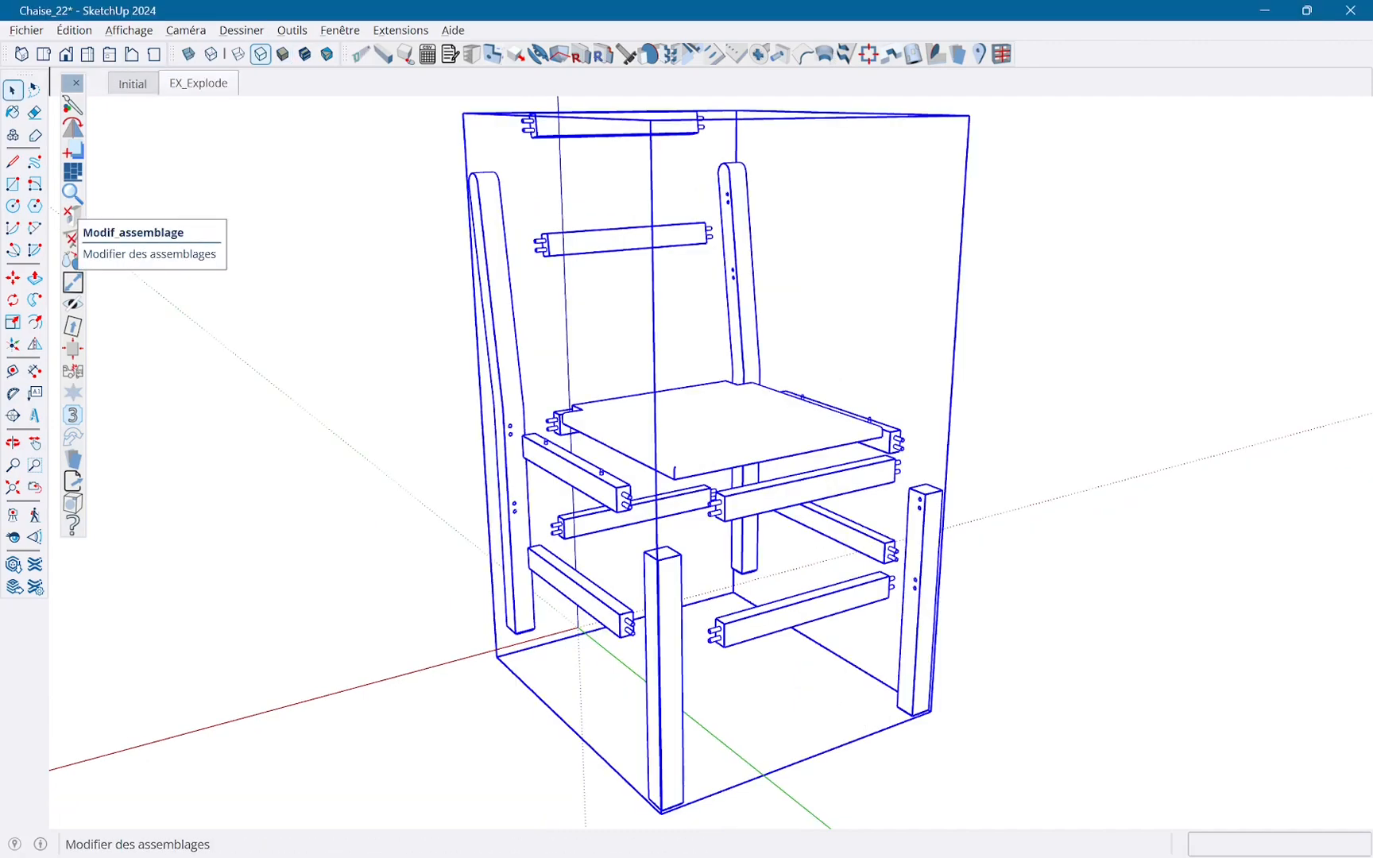
Step: Explode and shift the assembly hardware with Eclater-Déplacer, including dowels and screws, on Layer0 with a displacement of 20 mm
left_click(72, 215)
left_click(707, 416)
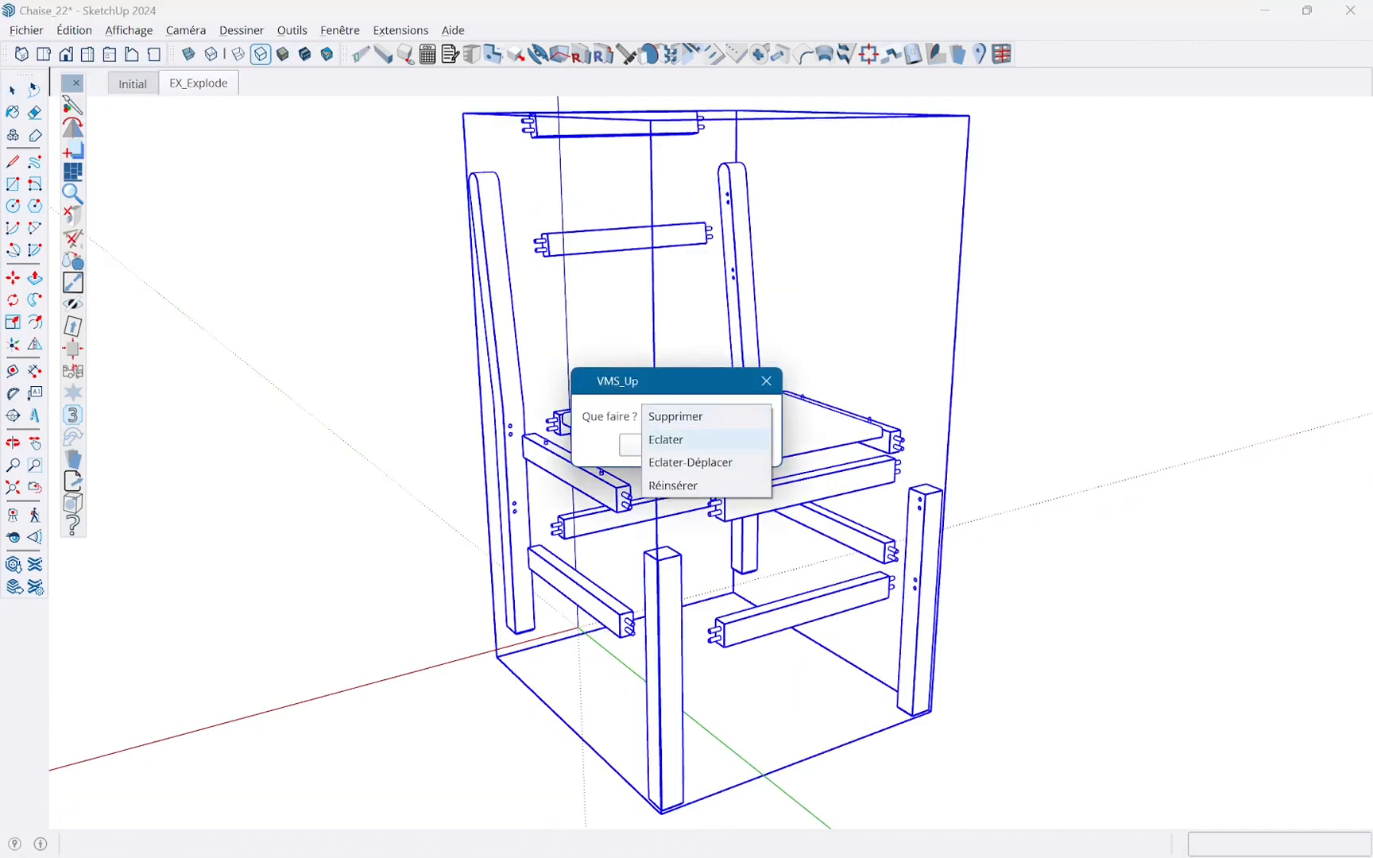
left_click(691, 463)
left_click(656, 445)
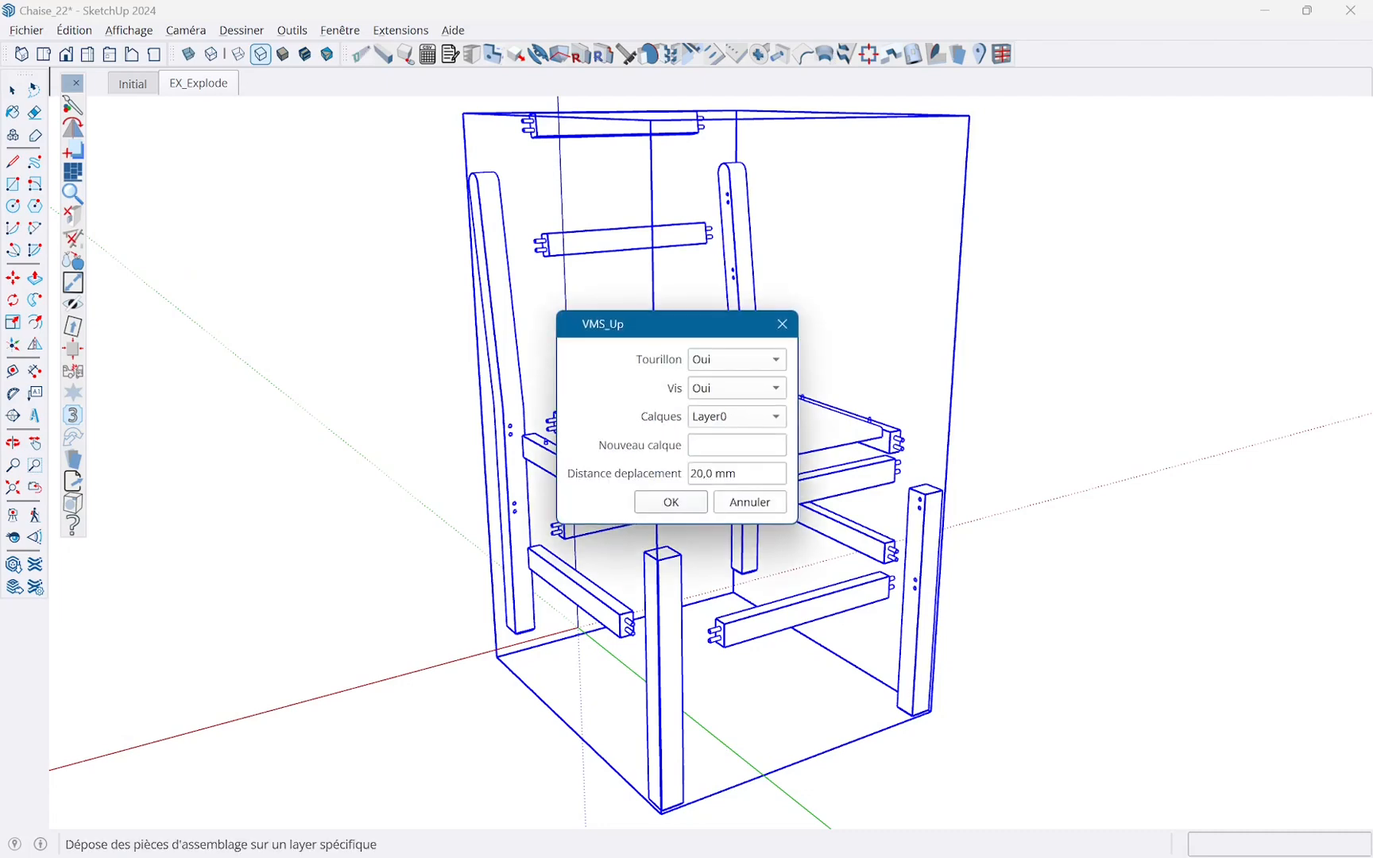
key("Return")
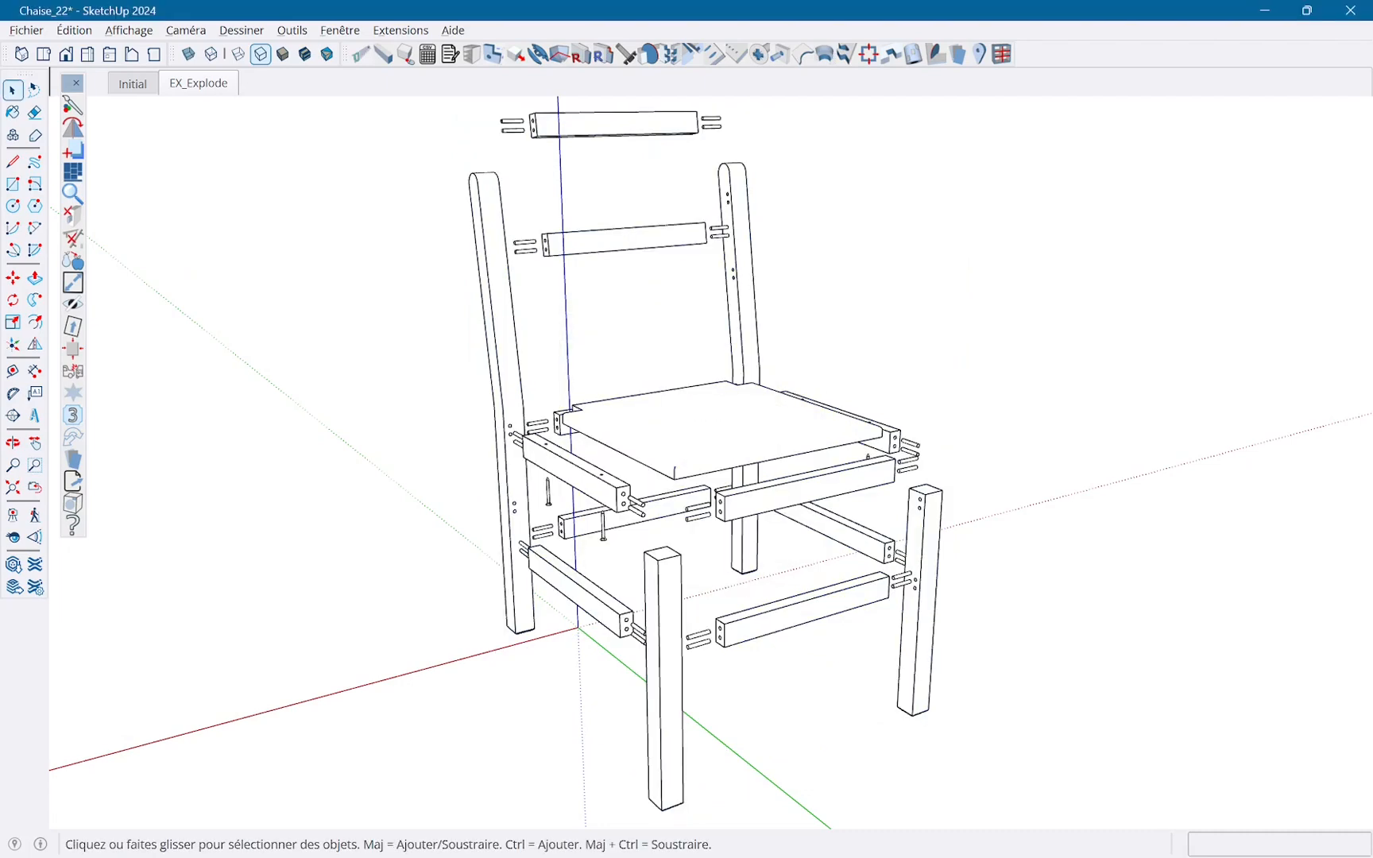
scroll(686, 729, "up", 5)
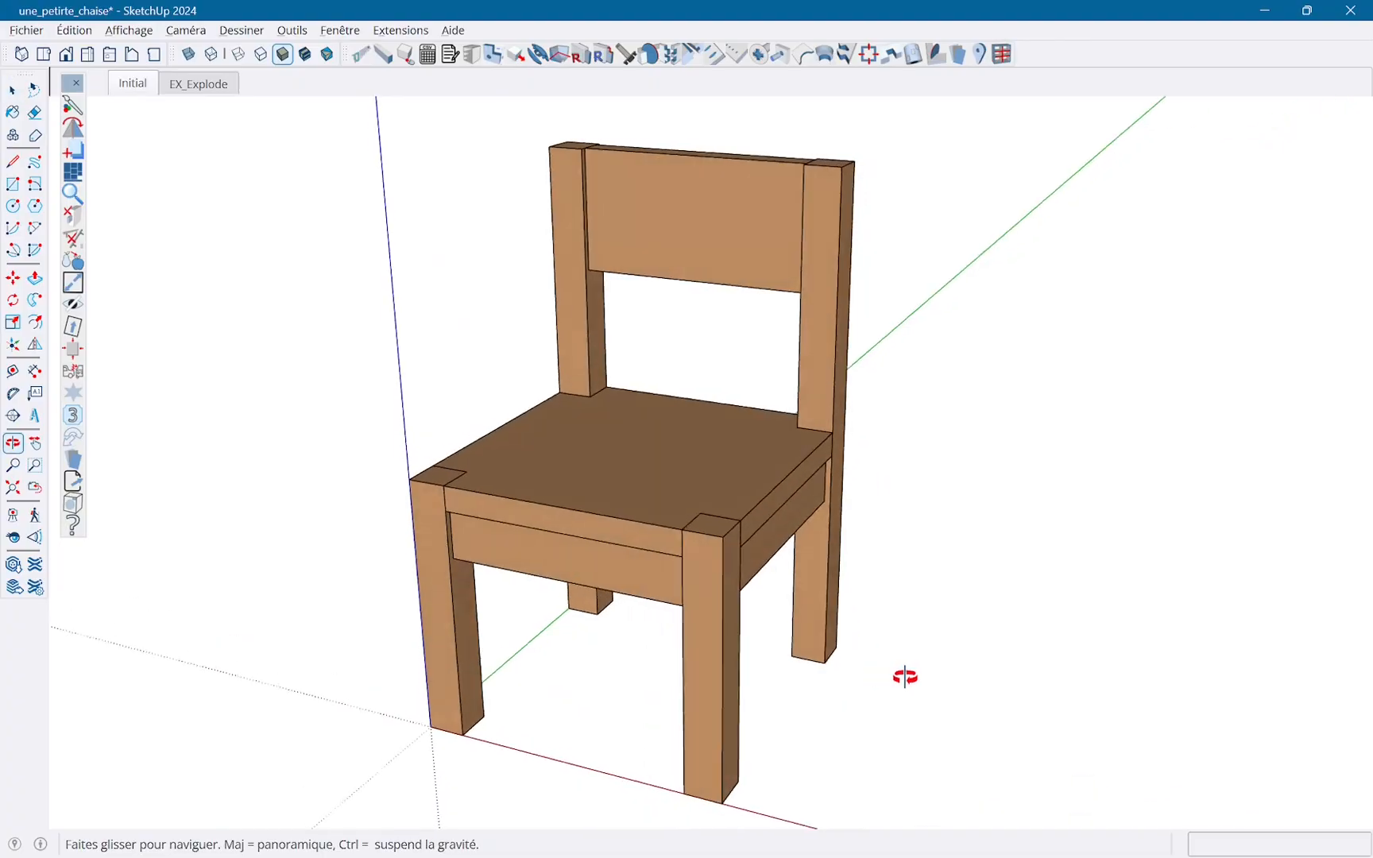
middle_click_drag(904, 675, 515, 690)
key("o")
left_click_drag(515, 690, 867, 690)
key("space")
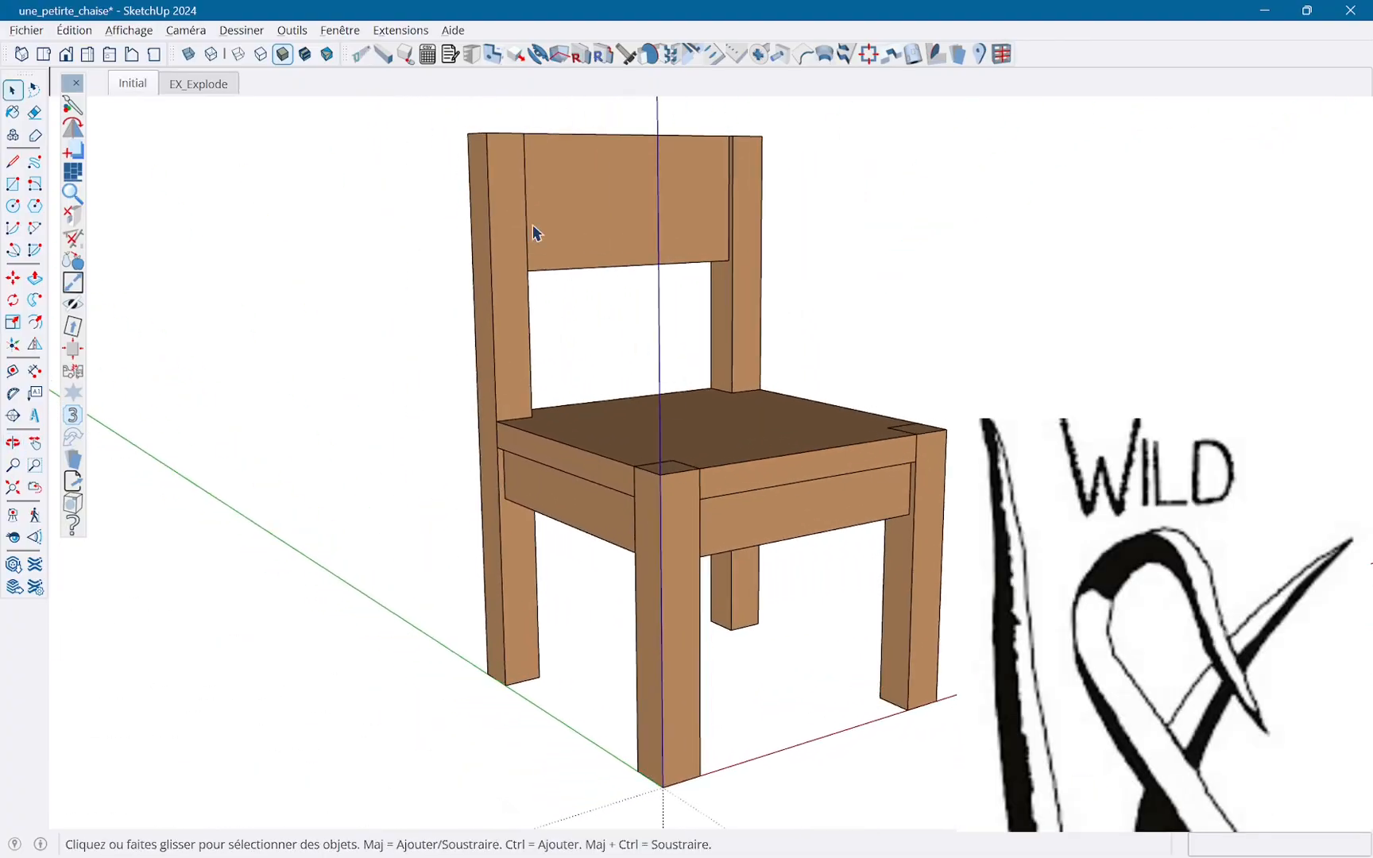